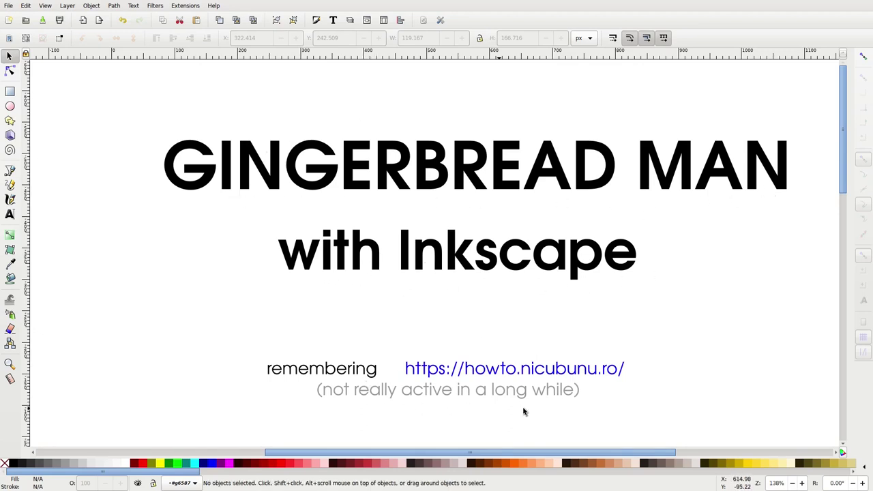
# - Fit the whole blank drawing page centred in the window using the 5 key
pyautogui.press('5')
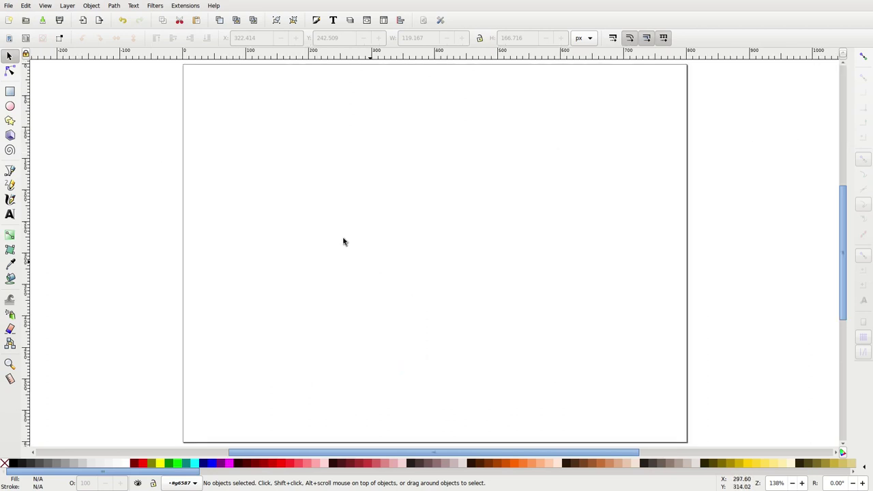
# - Draw a circle head near the page top and a rectangle body below it
pyautogui.click(10, 107)
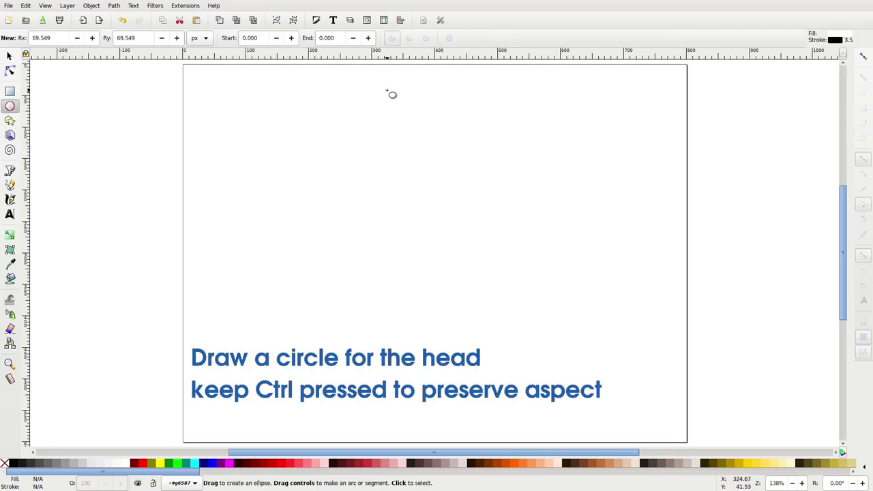
pyautogui.moveTo(377, 87); pyautogui.dragTo(494, 208)
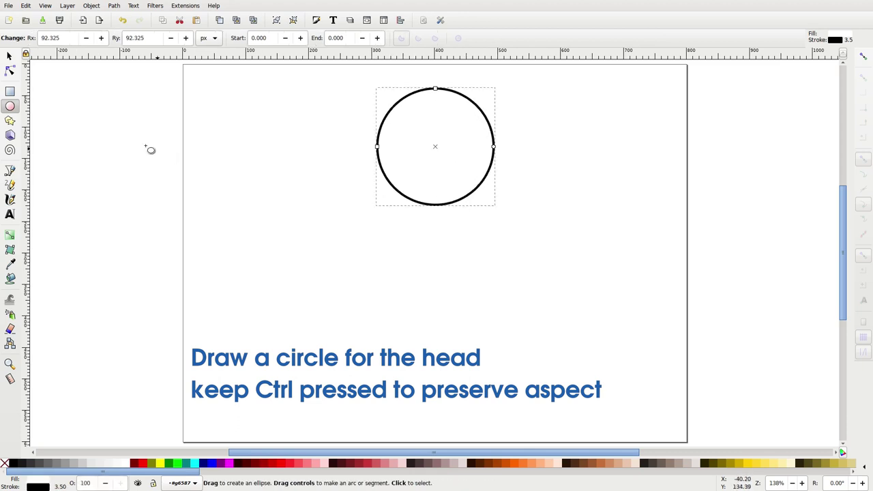
pyautogui.click(9, 91)
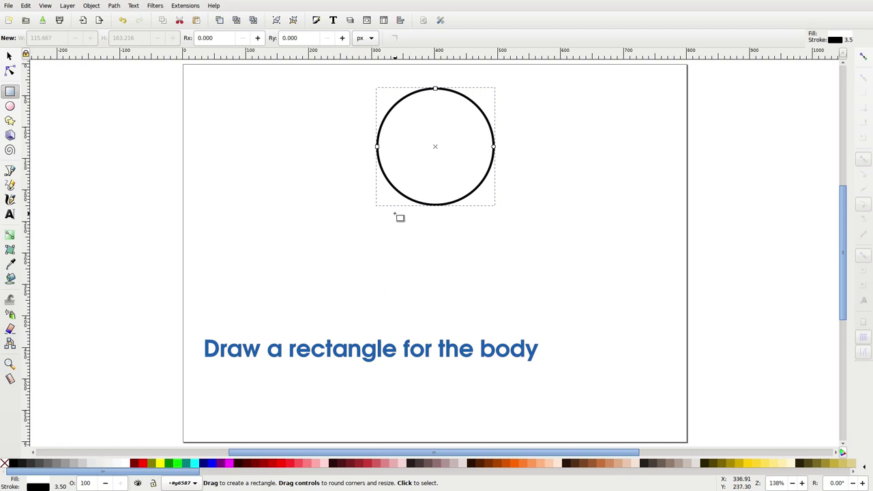
pyautogui.moveTo(394, 214)
pyautogui.mouseDown()
pyautogui.moveTo(458, 315)
pyautogui.moveTo(468, 311)
pyautogui.mouseUp()
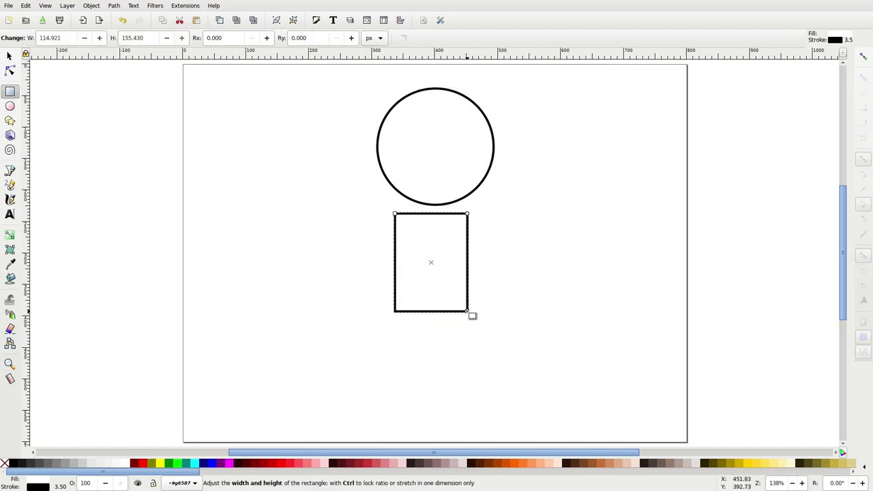
# - Round the body rectangle's corners, enlarge it, and move it up to overlap the head
pyautogui.click(10, 71)
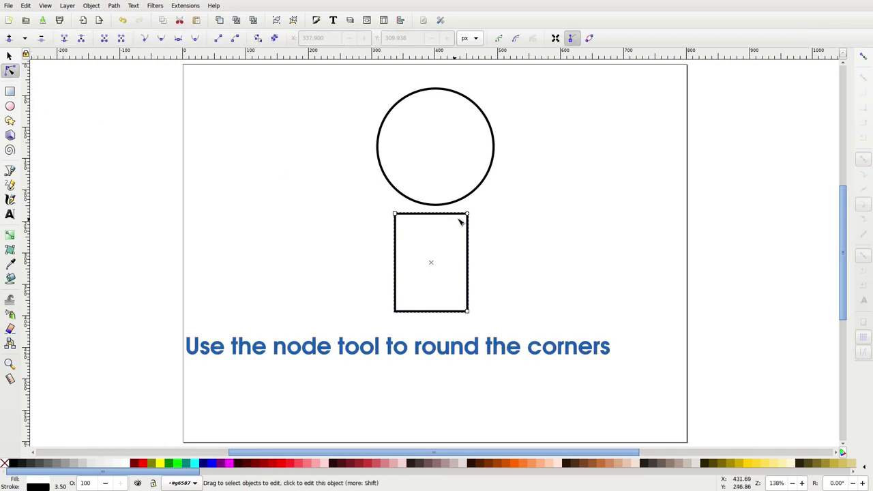
pyautogui.moveTo(468, 216); pyautogui.dragTo(470, 230)
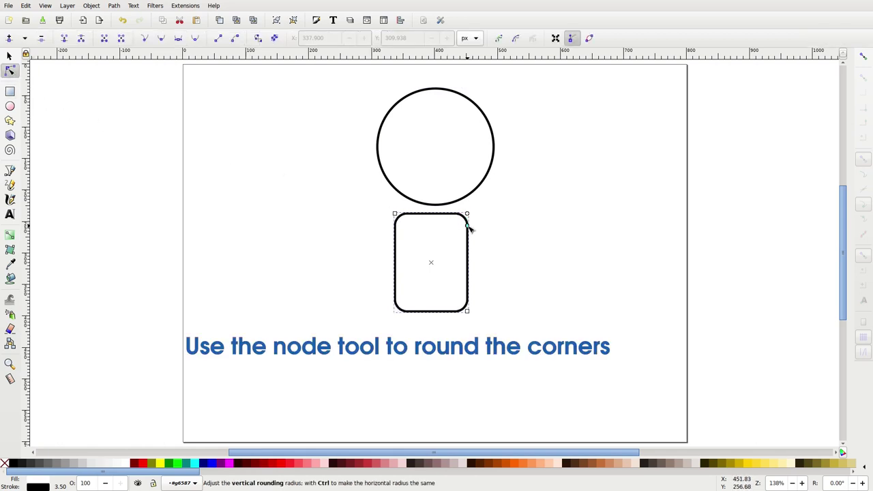
pyautogui.click(10, 55)
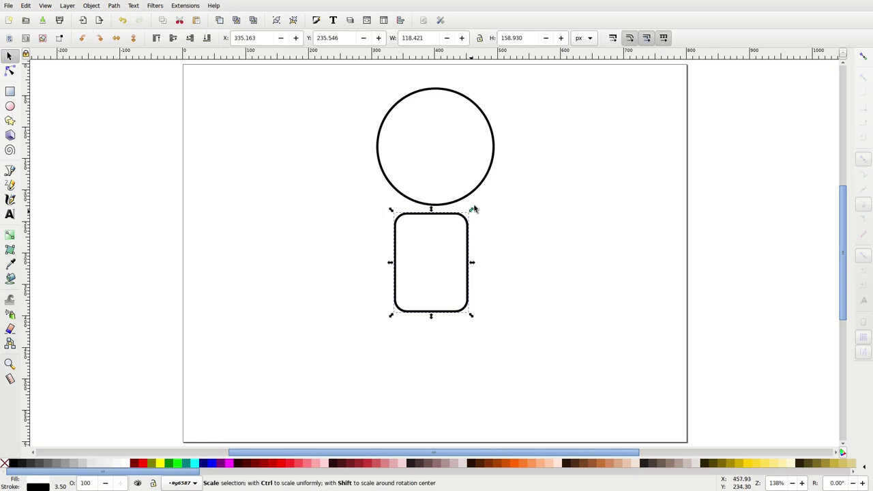
pyautogui.moveTo(470, 208); pyautogui.dragTo(479, 198)
pyautogui.moveTo(452, 243)
pyautogui.mouseDown()
pyautogui.moveTo(461, 229)
pyautogui.moveTo(321, 244)
pyautogui.mouseUp()
# - Duplicate the body into a narrower, shorter leg and place it tilted under the torso
pyautogui.rightClick(459, 229)
pyautogui.click(506, 275)
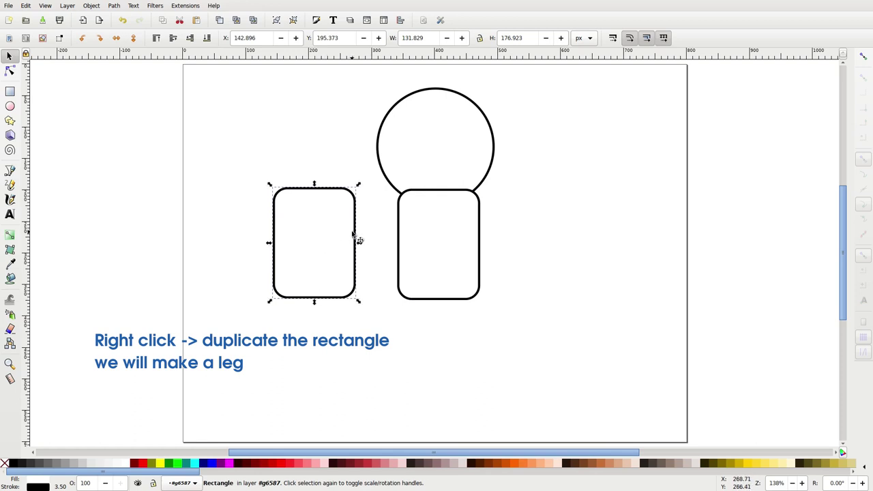
pyautogui.moveTo(359, 246); pyautogui.dragTo(326, 246)
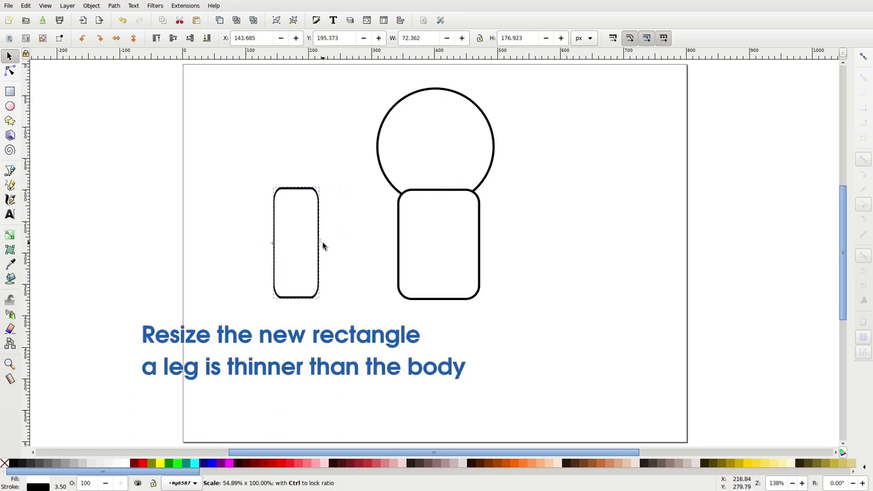
pyautogui.moveTo(327, 245); pyautogui.dragTo(313, 245)
pyautogui.moveTo(292, 302); pyautogui.dragTo(292, 270)
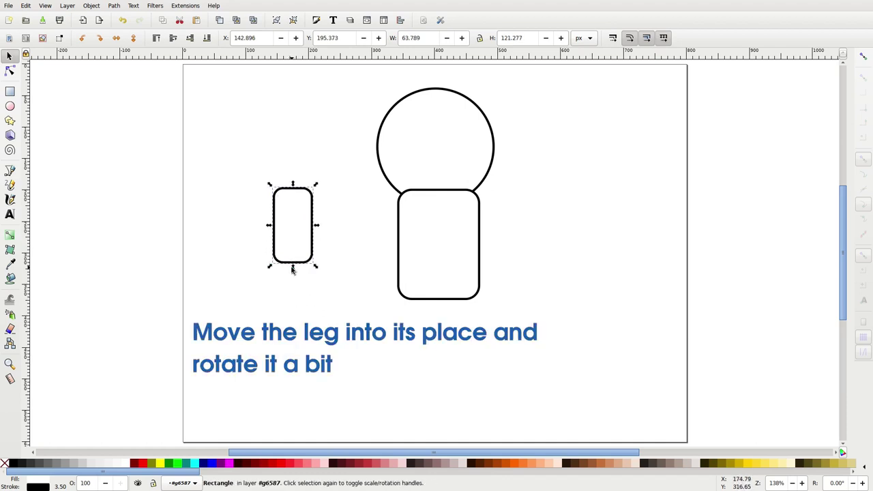
pyautogui.moveTo(301, 208)
pyautogui.mouseDown()
pyautogui.moveTo(426, 288)
pyautogui.moveTo(464, 294)
pyautogui.moveTo(409, 294)
pyautogui.mouseUp()
pyautogui.click(427, 288)
# - Duplicate the leg, flip it horizontally, and move it to the body's right side
pyautogui.rightClick(410, 295)
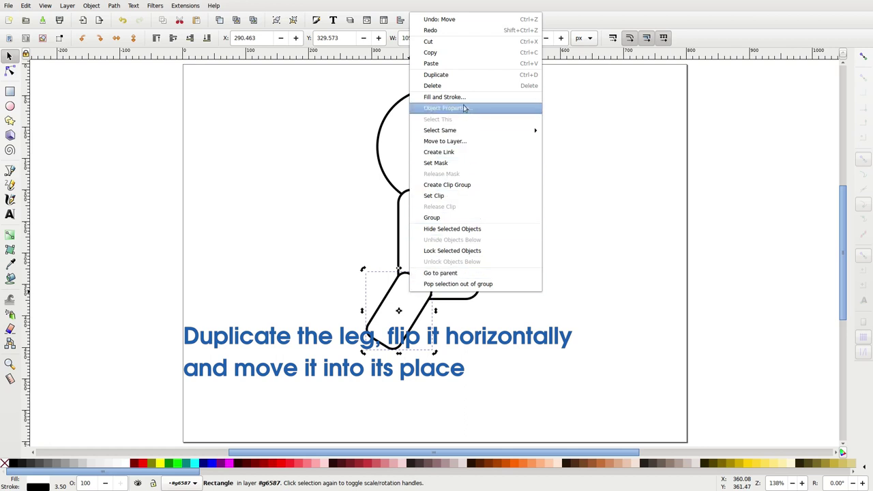
pyautogui.click(454, 75)
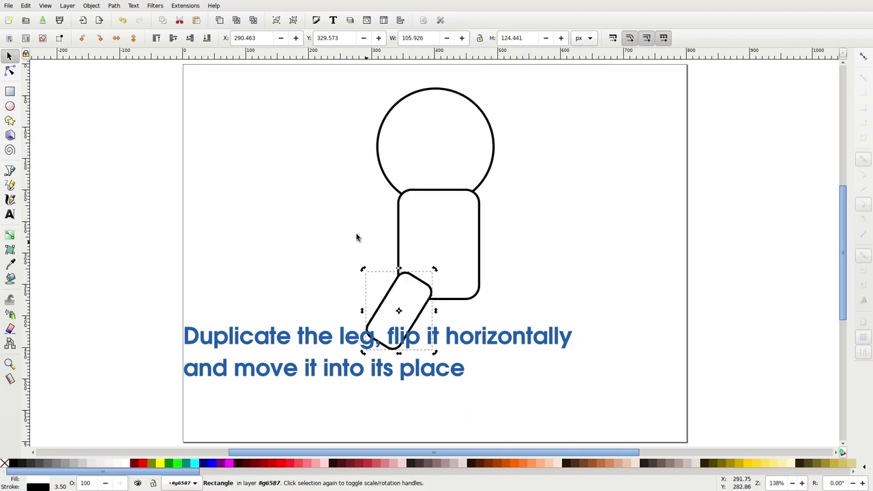
pyautogui.click(116, 37)
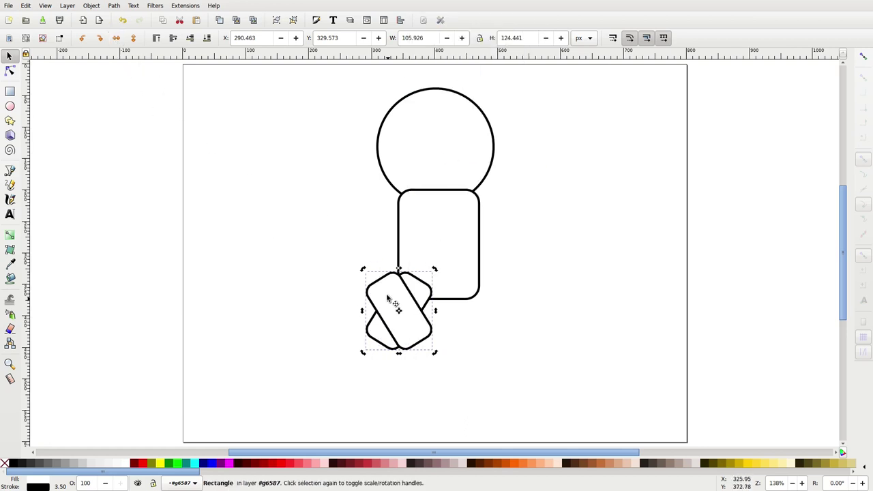
pyautogui.moveTo(386, 293); pyautogui.dragTo(467, 304)
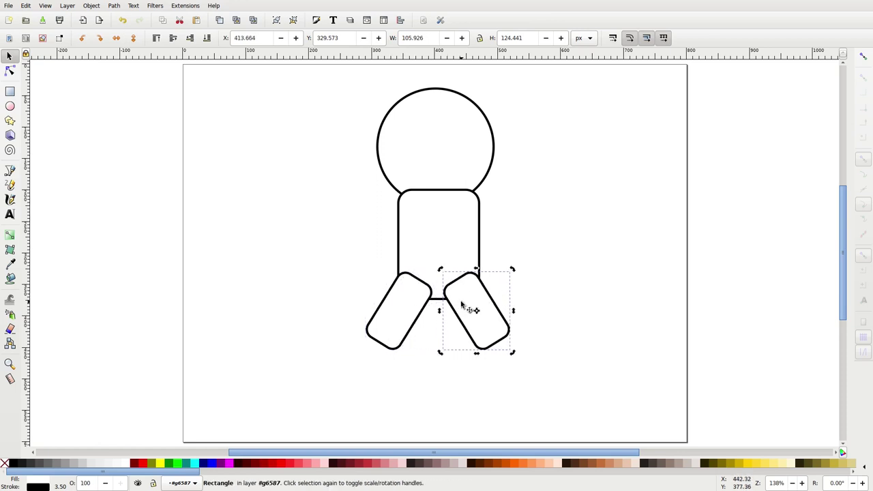
# - Turn a duplicate of the right leg into a smaller, vertically flipped, rotated right arm
pyautogui.rightClick(467, 306)
pyautogui.click(497, 85)
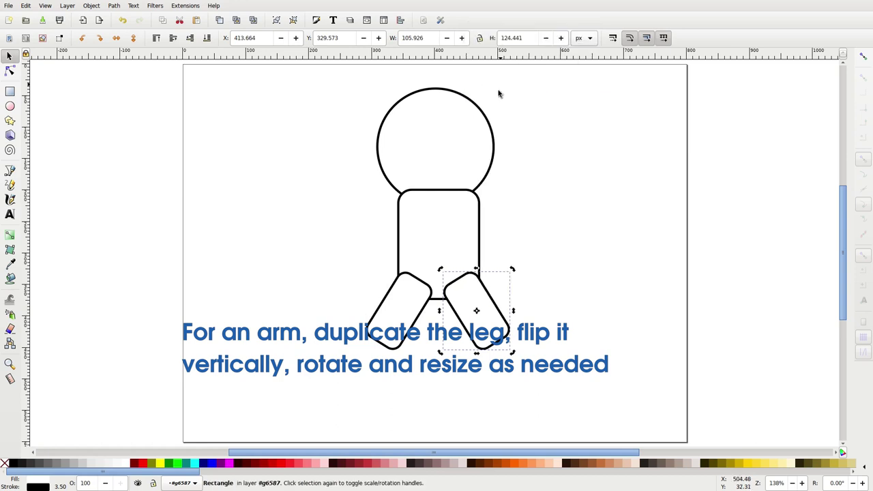
pyautogui.moveTo(498, 292); pyautogui.dragTo(514, 216)
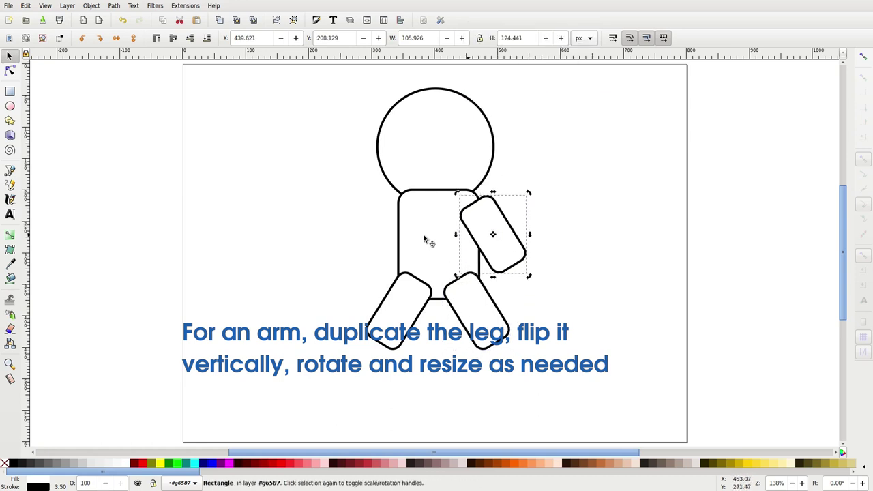
pyautogui.click(135, 39)
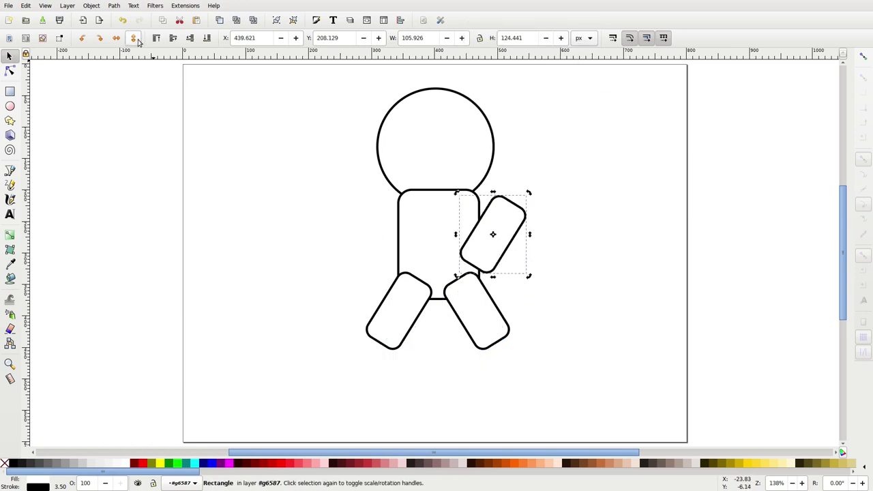
pyautogui.click(512, 242)
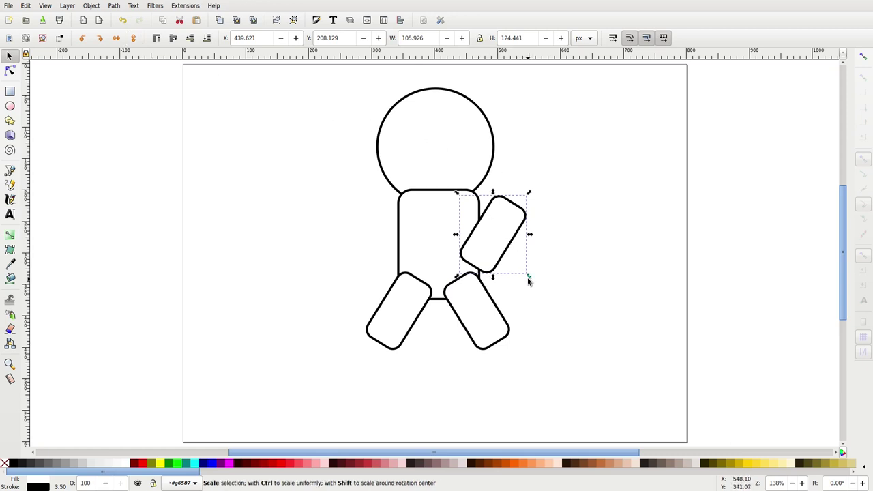
pyautogui.moveTo(530, 281); pyautogui.dragTo(518, 267)
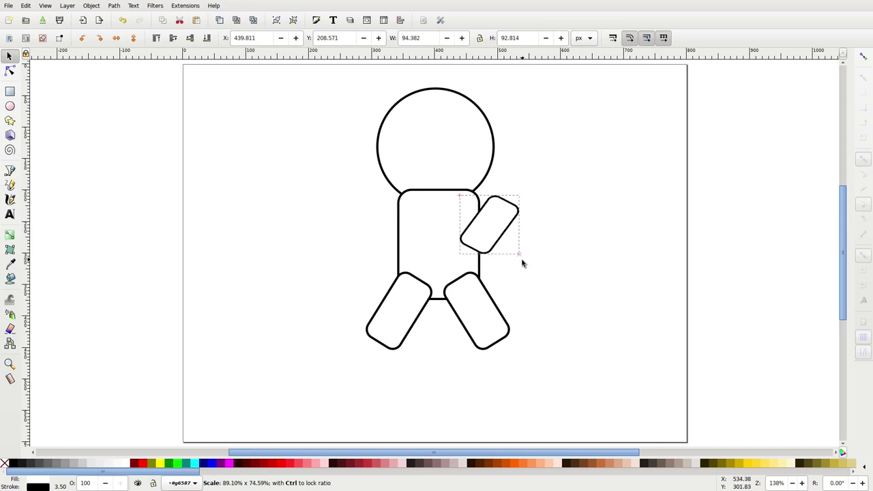
pyautogui.moveTo(517, 196); pyautogui.dragTo(528, 187)
pyautogui.moveTo(529, 266); pyautogui.dragTo(519, 258)
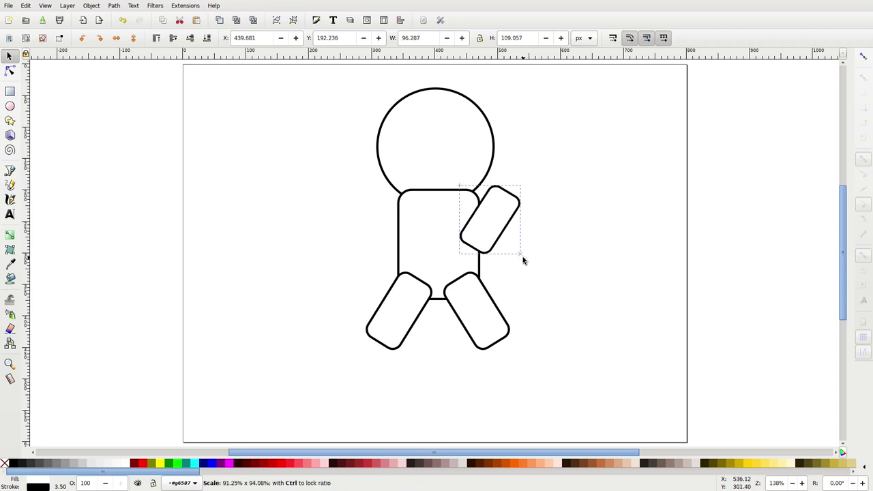
pyautogui.moveTo(501, 205)
pyautogui.mouseDown()
pyautogui.moveTo(526, 195)
pyautogui.moveTo(523, 203)
pyautogui.moveTo(503, 195)
pyautogui.mouseUp()
pyautogui.click(488, 214)
# - Duplicate the arm, flip it horizontally, and move it to the left shoulder
pyautogui.rightClick(503, 195)
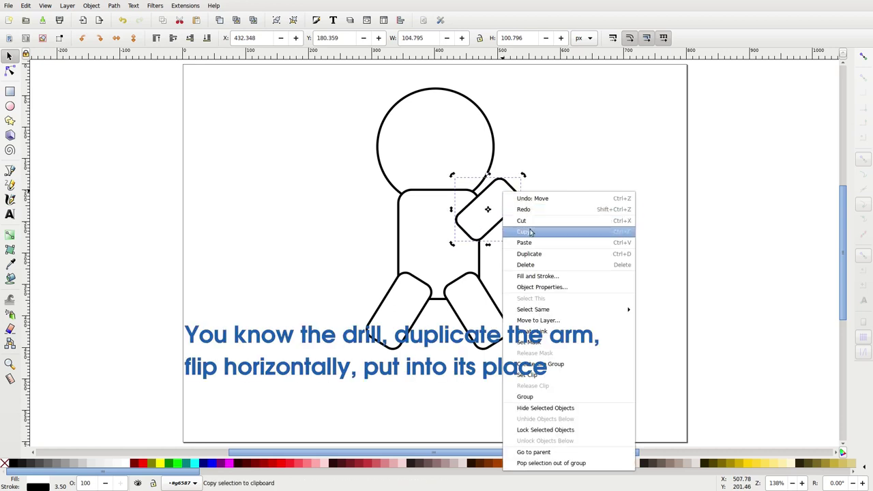
pyautogui.click(541, 252)
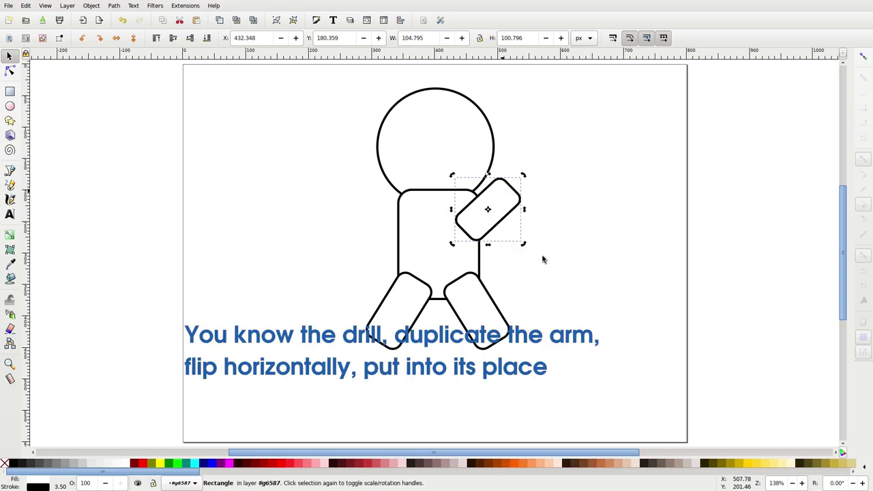
pyautogui.click(116, 38)
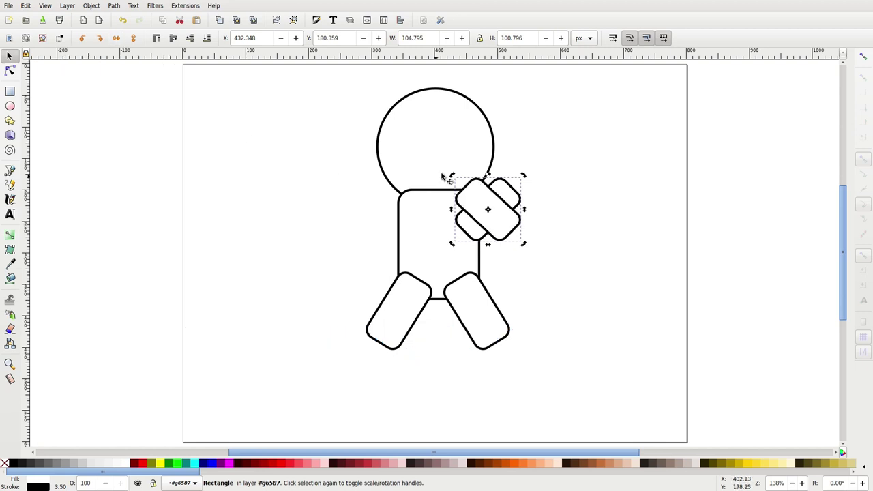
pyautogui.moveTo(480, 197); pyautogui.dragTo(364, 199)
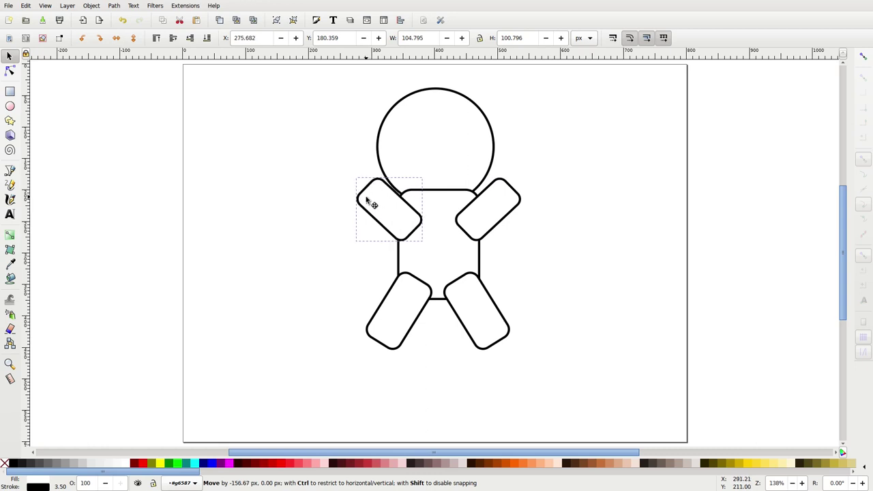
# - Nudge the left arm and head right to centre the head, then select all six shapes
pyautogui.moveTo(364, 199); pyautogui.dragTo(366, 200)
pyautogui.click(440, 135)
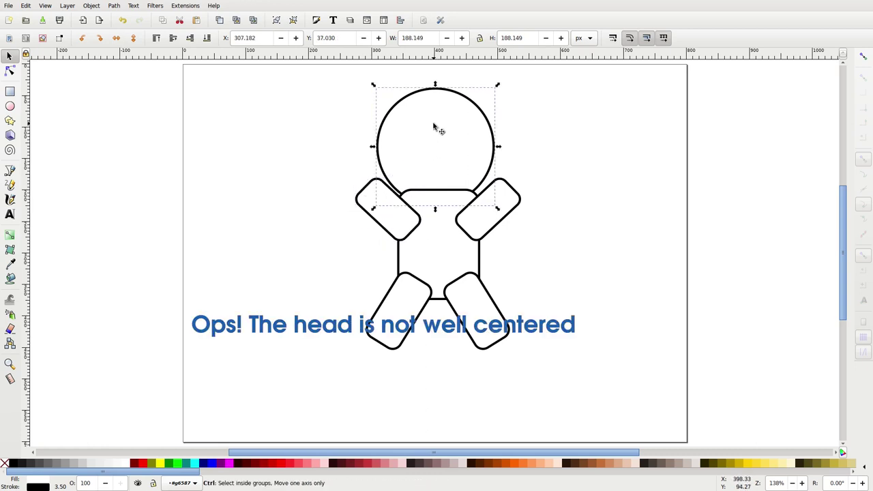
pyautogui.moveTo(437, 126); pyautogui.dragTo(441, 126)
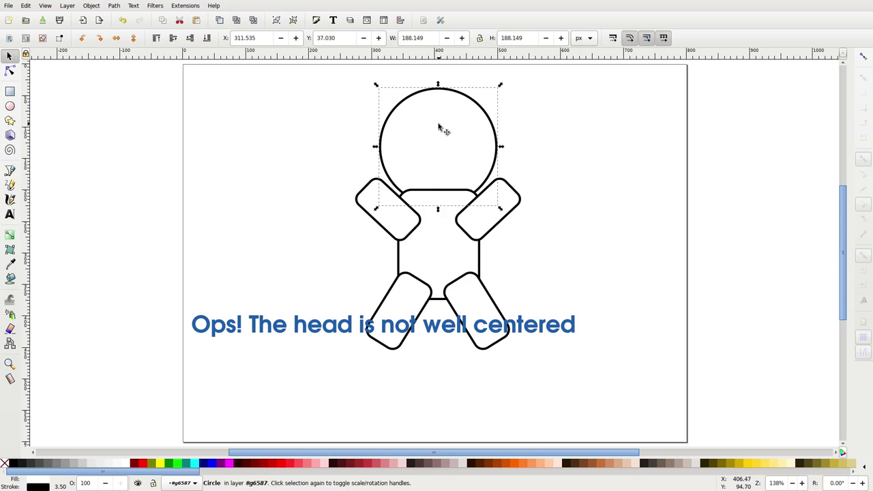
pyautogui.click(304, 155)
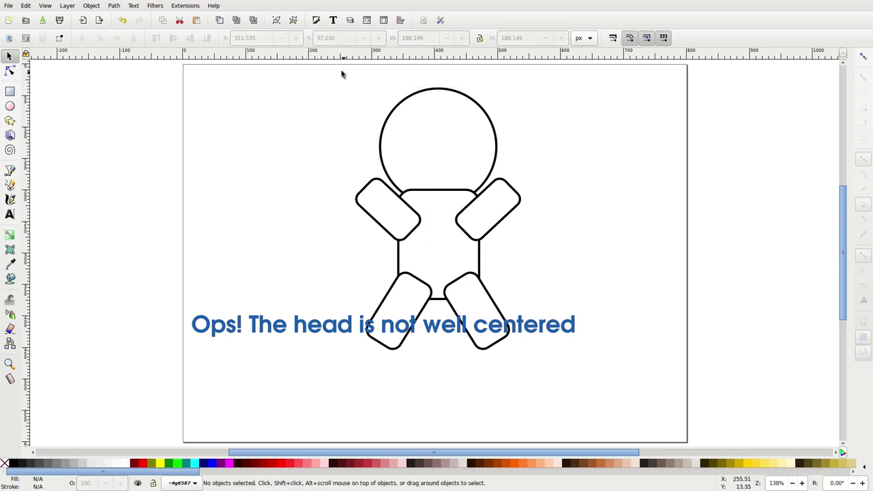
pyautogui.moveTo(305, 75)
pyautogui.mouseDown()
pyautogui.moveTo(542, 395)
pyautogui.moveTo(540, 387)
pyautogui.mouseUp()
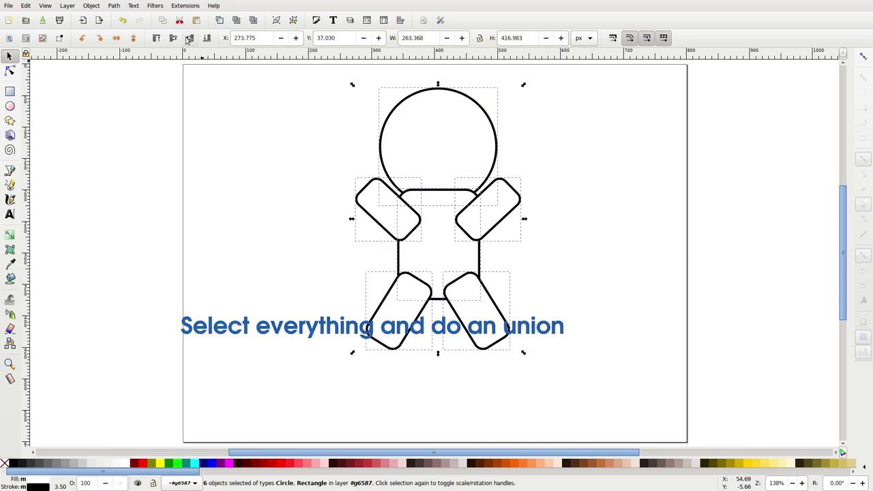
# - Union all six shapes into one outline path and display its nodes
pyautogui.click(113, 6)
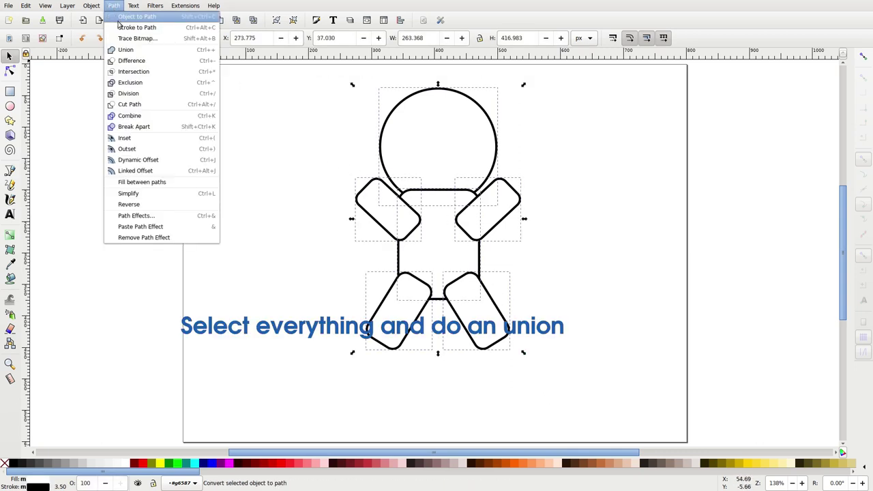
pyautogui.click(130, 50)
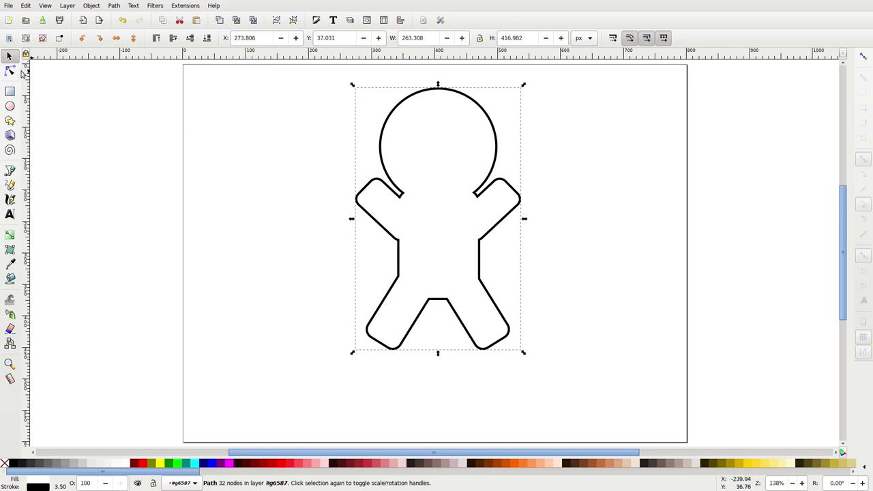
pyautogui.click(11, 71)
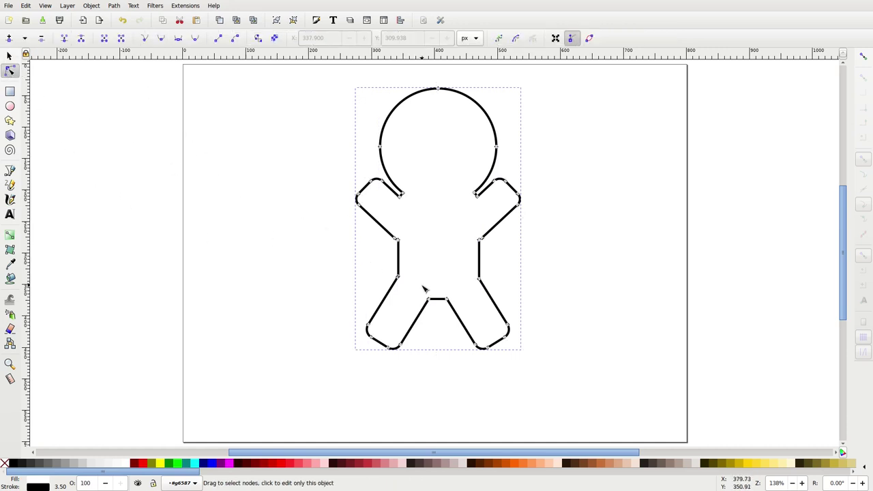
# - Make the crotch nodes and both shoulder nodes smooth
pyautogui.moveTo(424, 290); pyautogui.dragTo(463, 307)
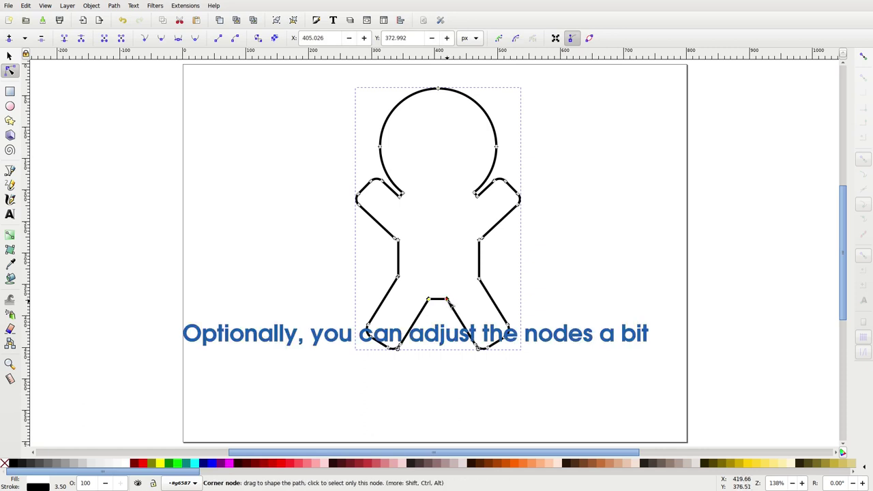
pyautogui.click(159, 40)
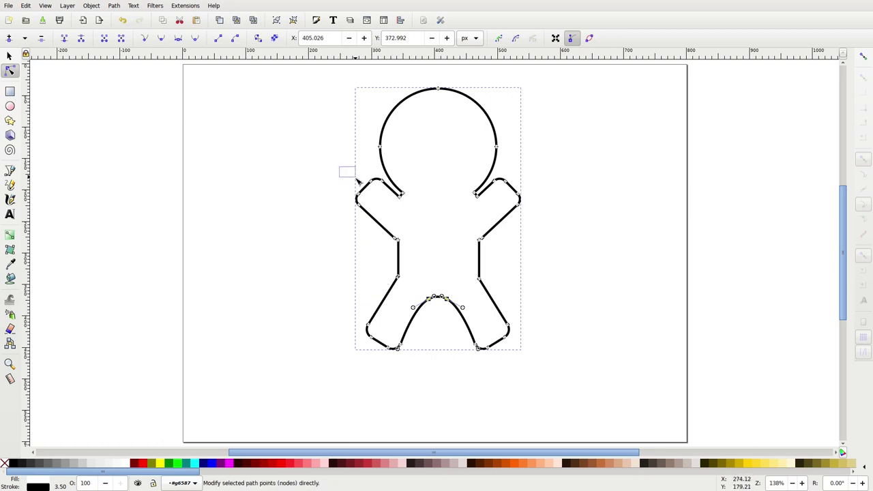
pyautogui.moveTo(356, 179); pyautogui.dragTo(383, 200)
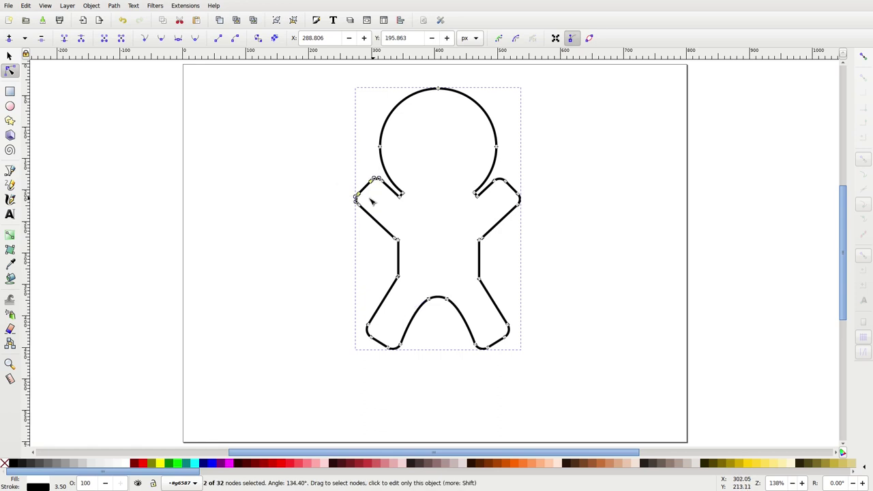
pyautogui.click(161, 40)
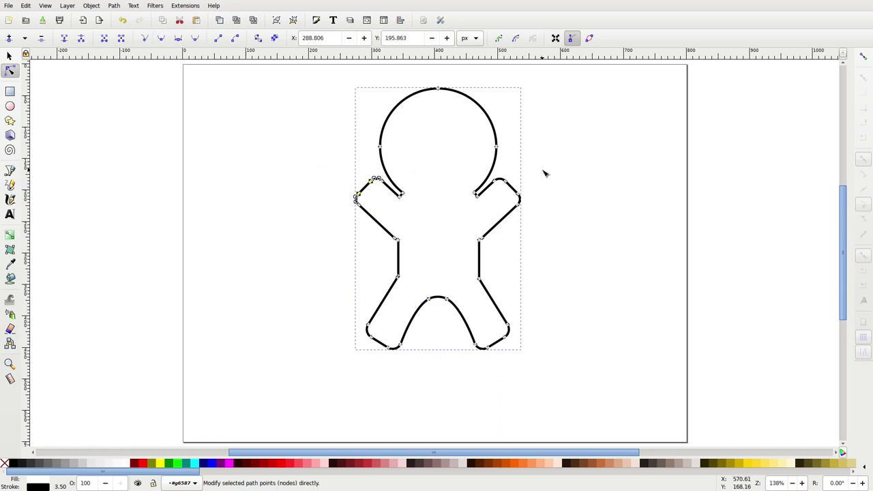
pyautogui.moveTo(516, 179); pyautogui.dragTo(497, 206)
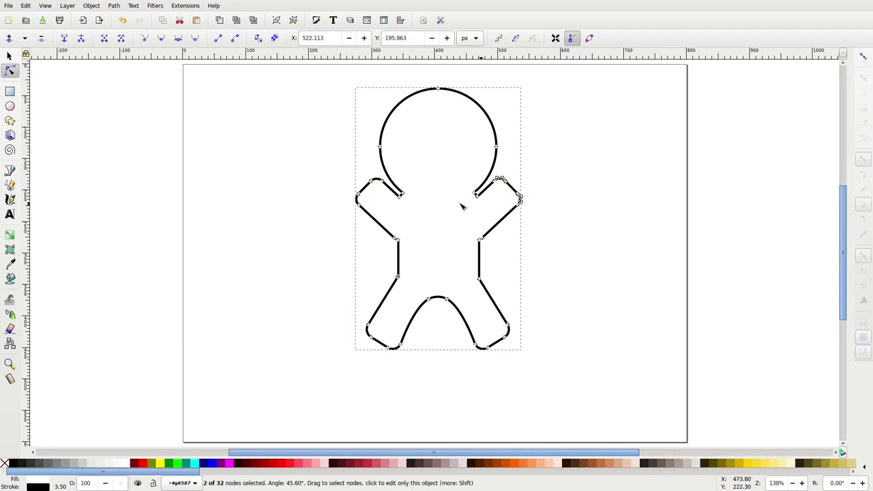
pyautogui.click(164, 42)
# - Clear the selection, then reselect the gingerbread outline as a whole object
pyautogui.click(372, 368)
pyautogui.click(350, 380)
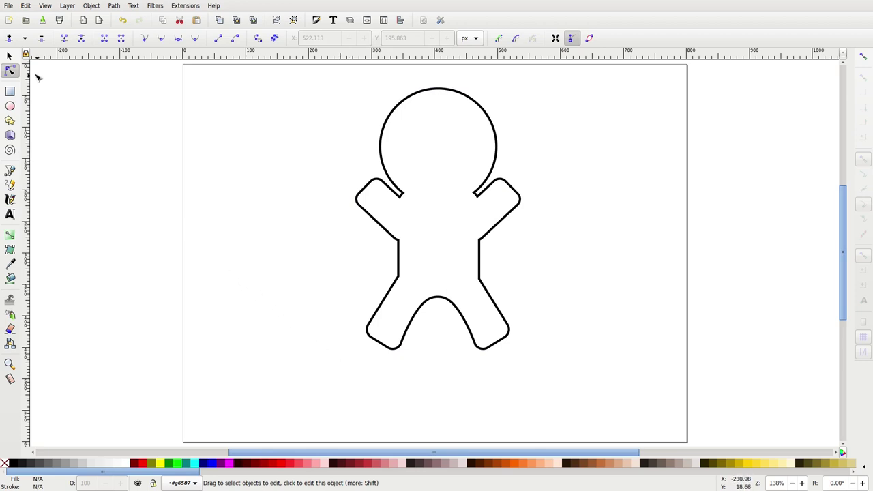
pyautogui.click(405, 103)
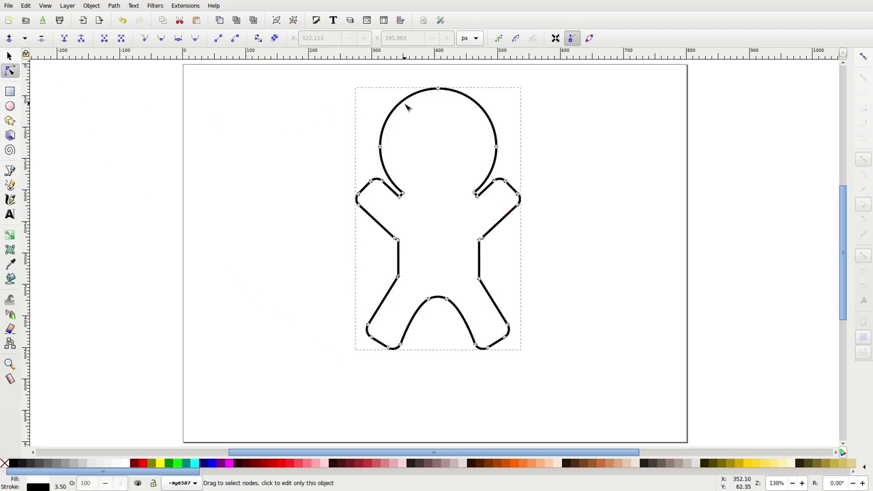
pyautogui.click(9, 58)
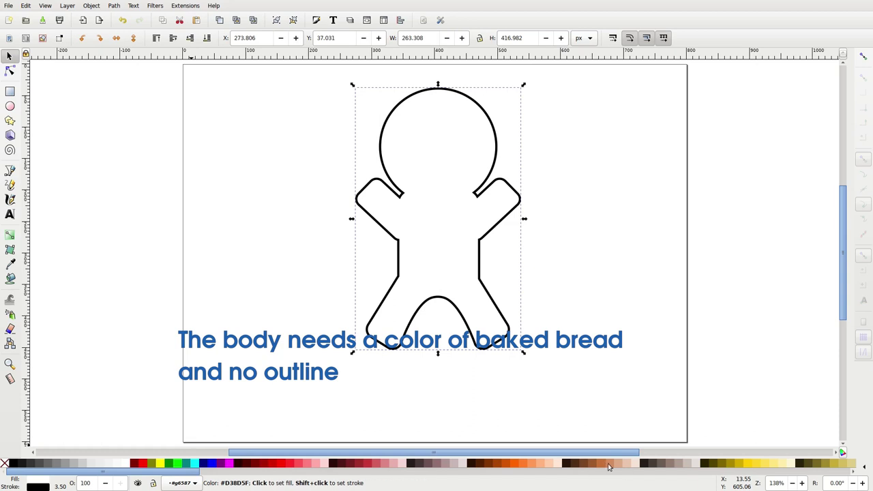
# - Fill the body with #D38D5F brown and set its stroke paint to none
pyautogui.click(609, 467)
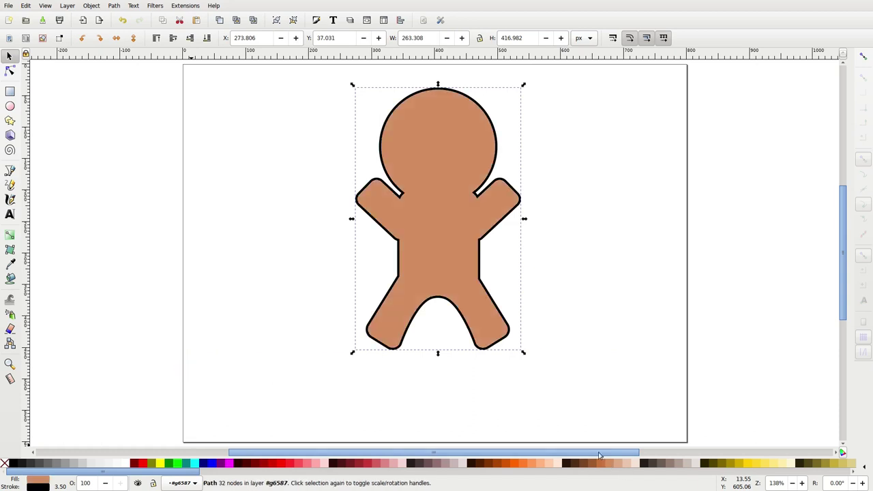
pyautogui.click(317, 20)
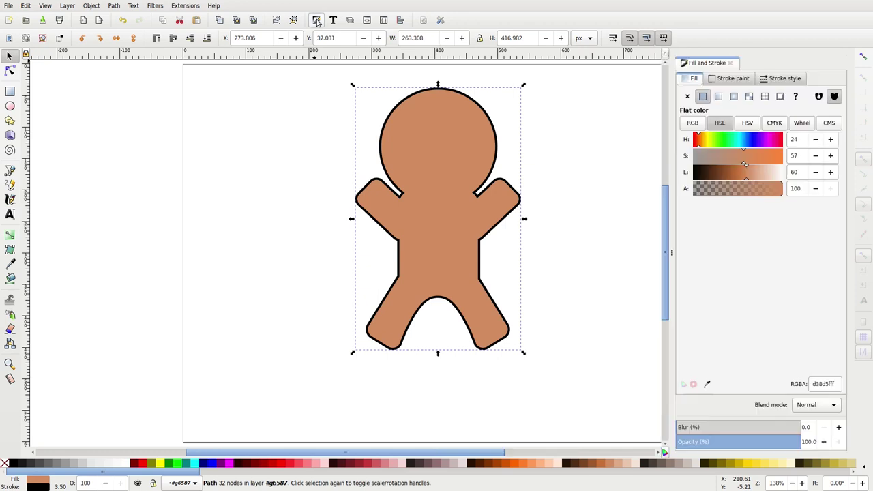
pyautogui.click(733, 81)
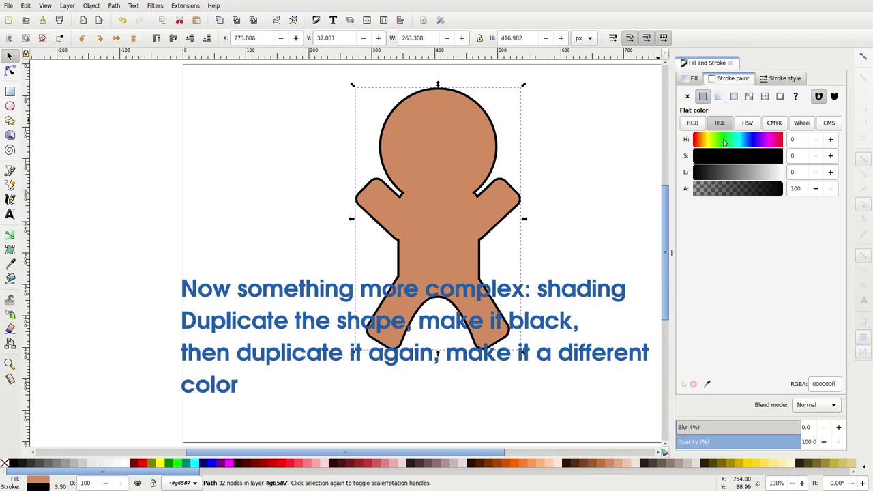
pyautogui.click(687, 96)
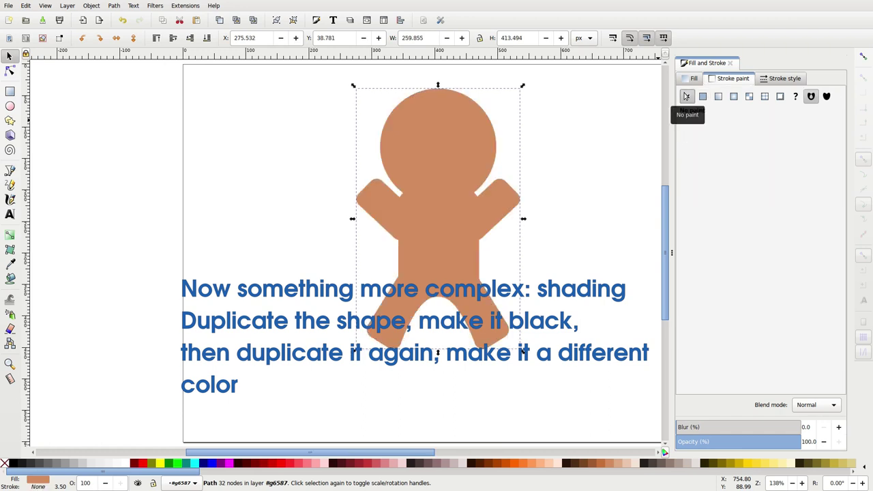
# - Make a black duplicate of the figure and a pale pink copy shifted slightly down-right
pyautogui.rightClick(439, 155)
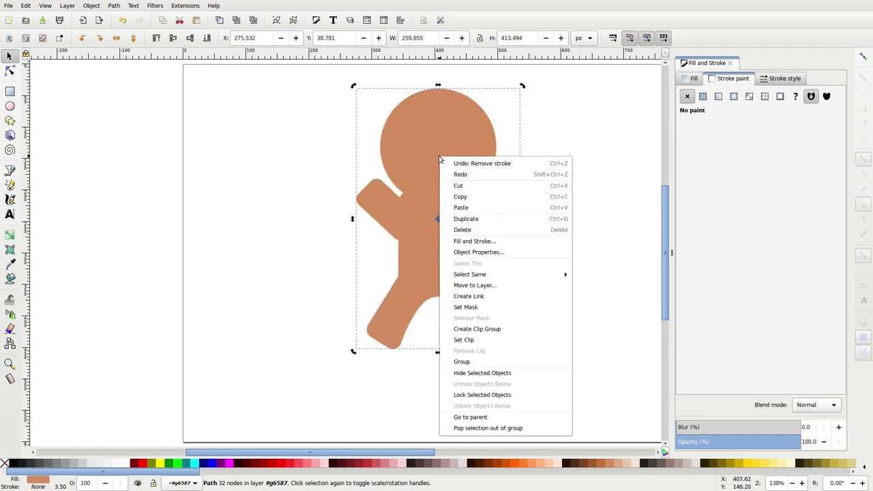
pyautogui.click(492, 218)
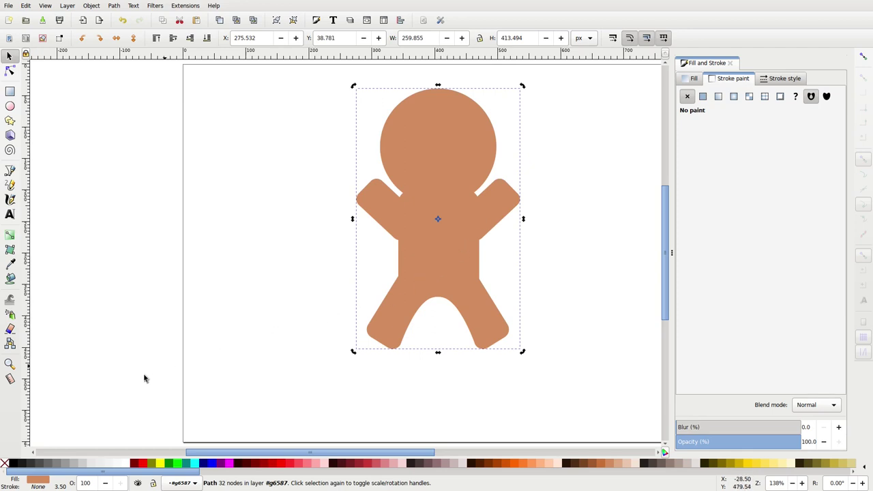
pyautogui.click(14, 463)
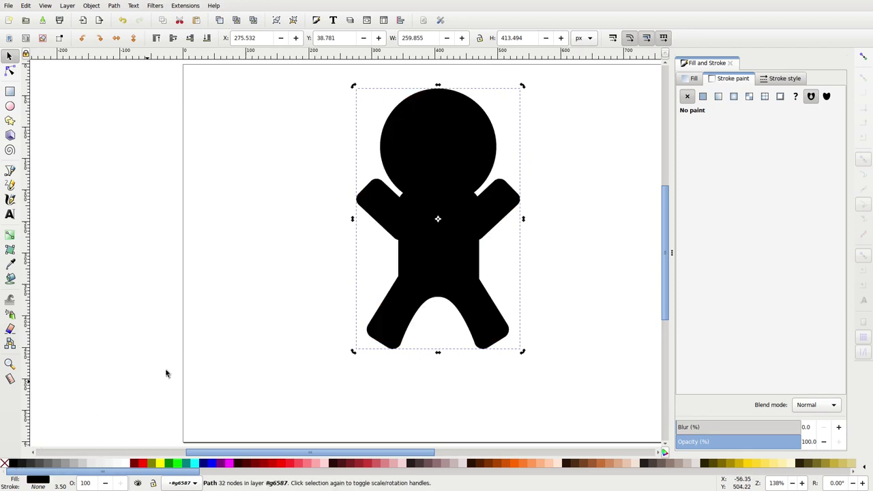
pyautogui.rightClick(457, 148)
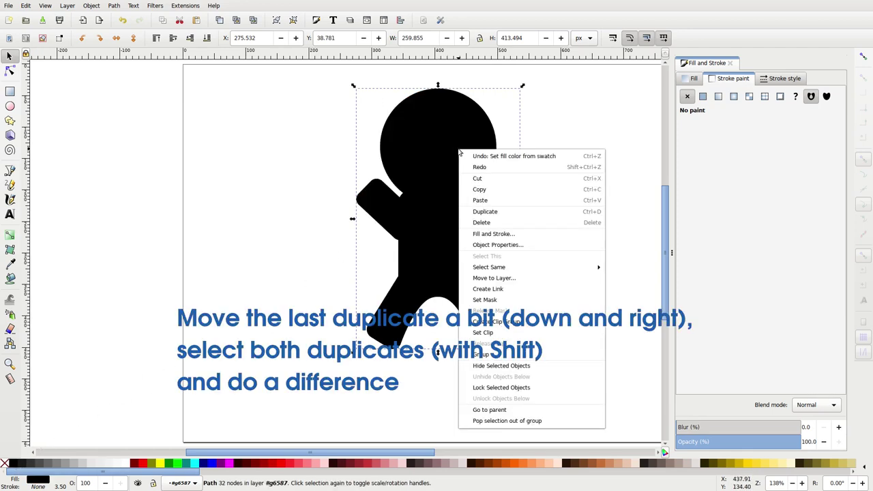
pyautogui.click(512, 212)
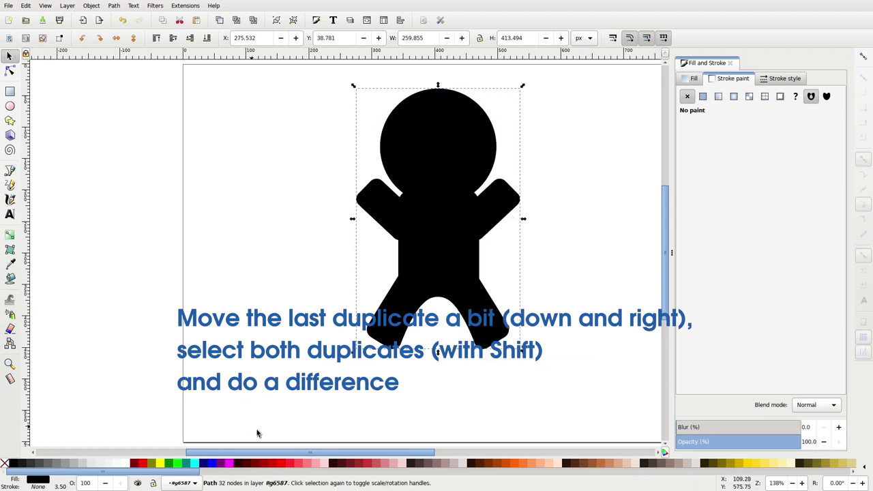
pyautogui.click(401, 464)
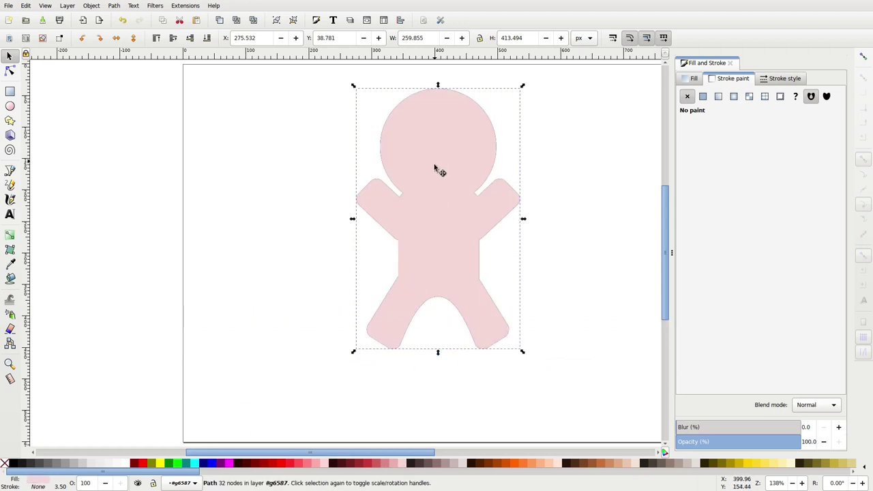
pyautogui.moveTo(433, 164); pyautogui.dragTo(439, 170)
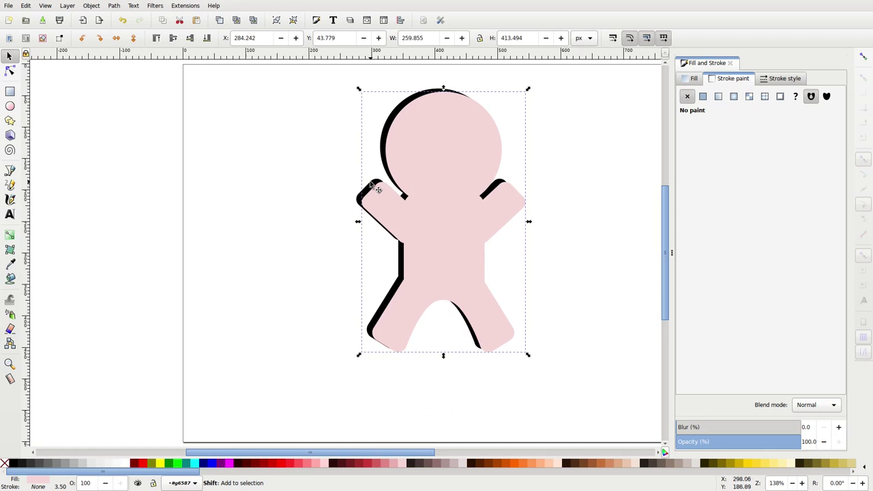
# - Subtract the pink copy from the black one with Path > Difference, leaving a left-side edge
pyautogui.keyDown('shift'); pyautogui.click(370, 184); pyautogui.keyUp('shift')
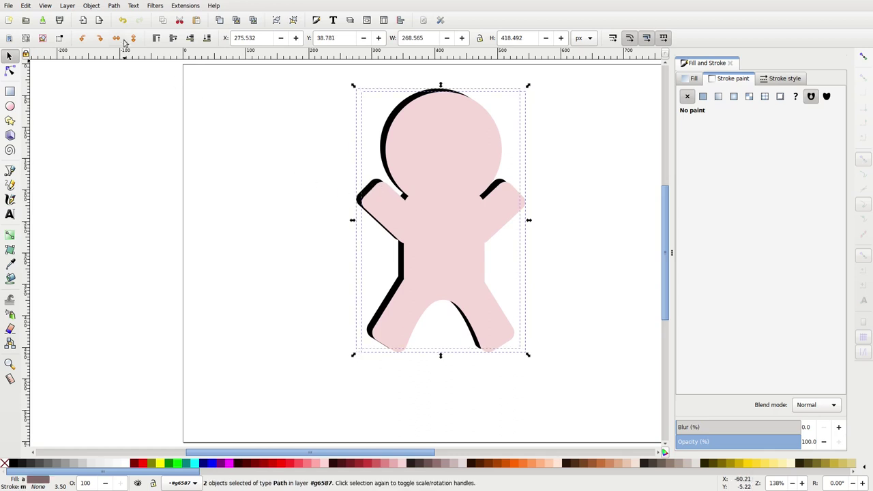
pyautogui.click(114, 6)
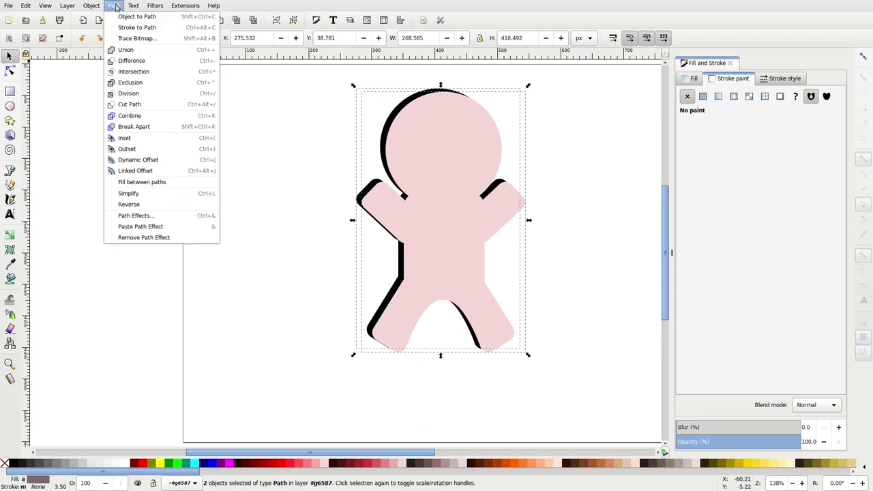
pyautogui.click(140, 61)
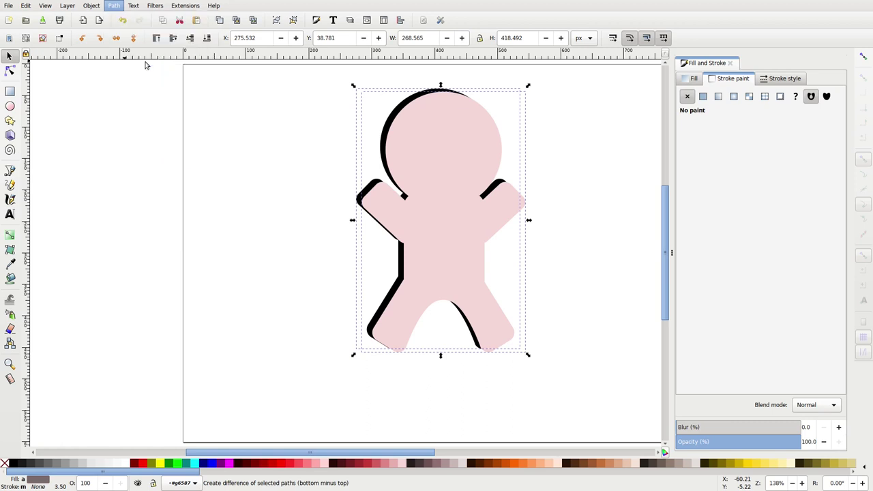
pyautogui.rightClick(460, 163)
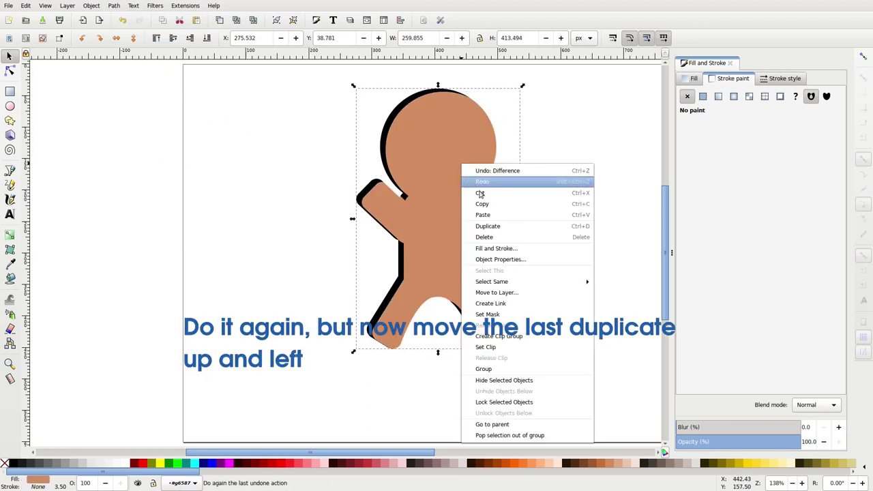
# - Make another black duplicate of the body and a pale pink copy shifted slightly up-left
pyautogui.click(495, 227)
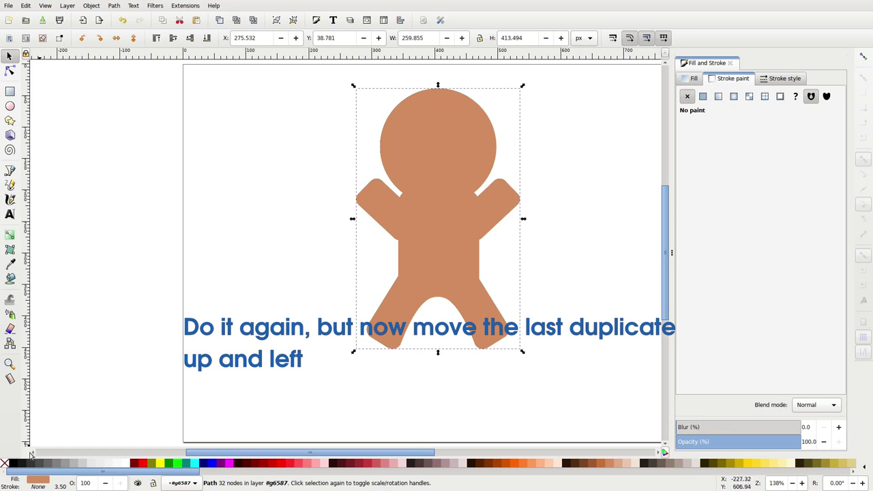
pyautogui.click(12, 465)
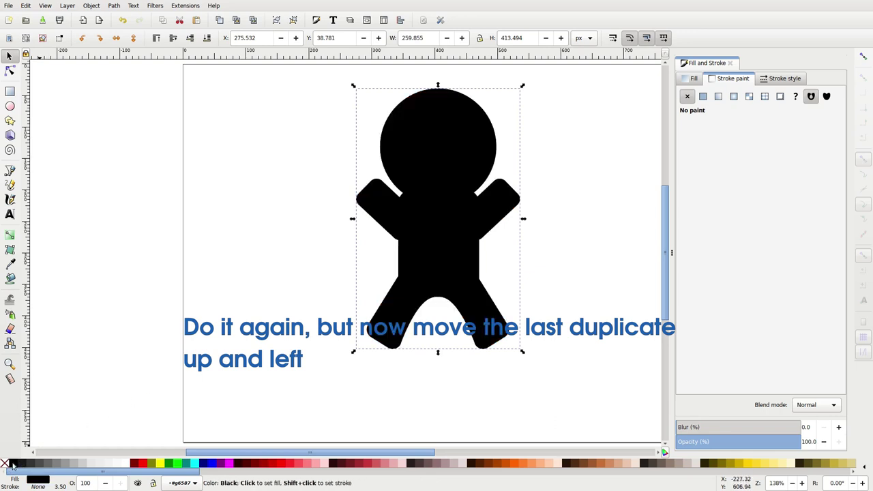
pyautogui.rightClick(442, 203)
pyautogui.click(466, 263)
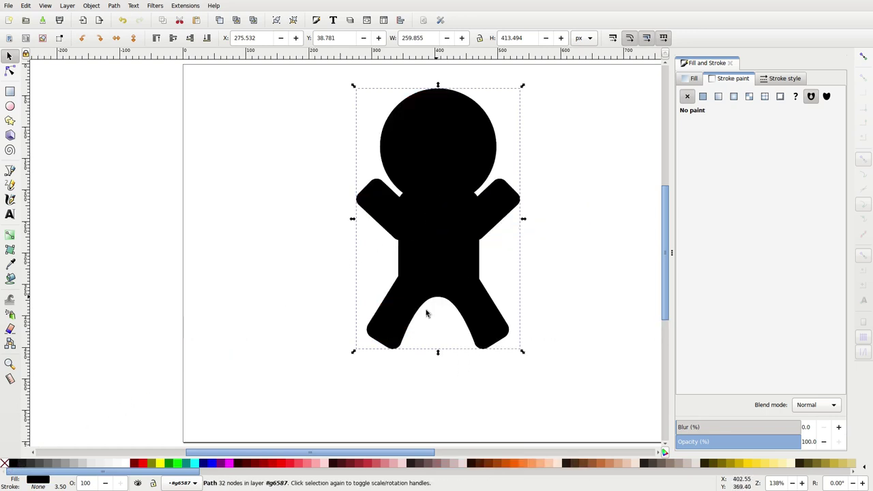
pyautogui.click(403, 465)
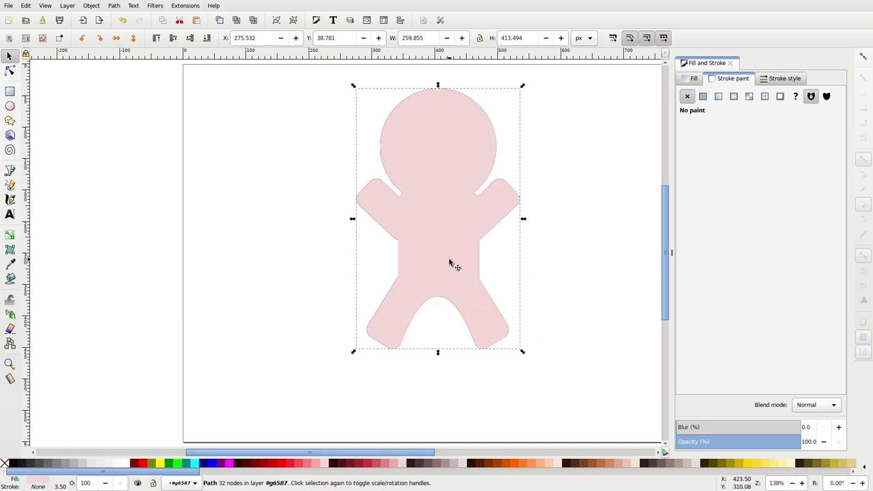
pyautogui.moveTo(448, 258); pyautogui.dragTo(443, 256)
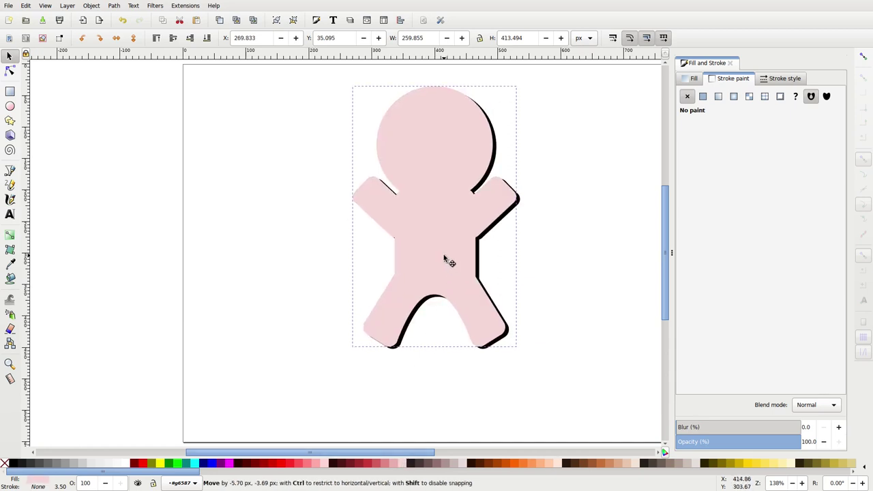
pyautogui.moveTo(444, 259); pyautogui.dragTo(442, 254)
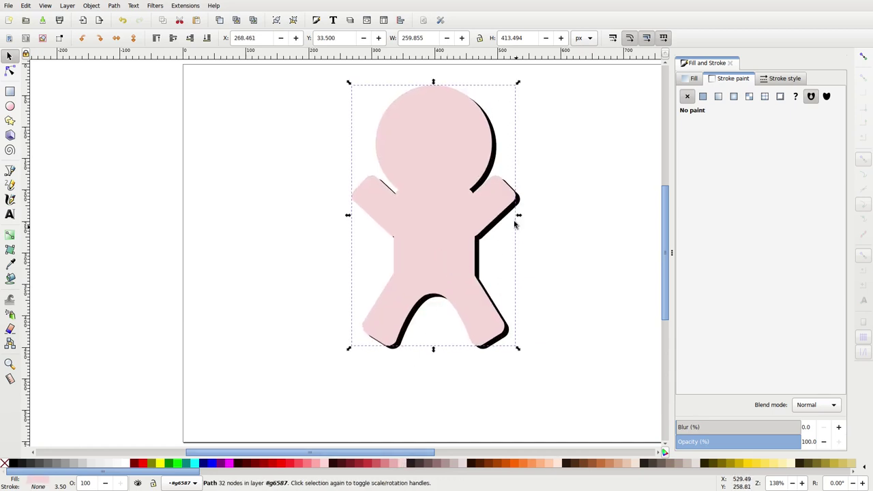
# - Difference the pink copy from the black one, leaving a black edge along the right side and feet
pyautogui.press('shift')
pyautogui.keyDown('shift'); pyautogui.click(495, 157); pyautogui.keyUp('shift')
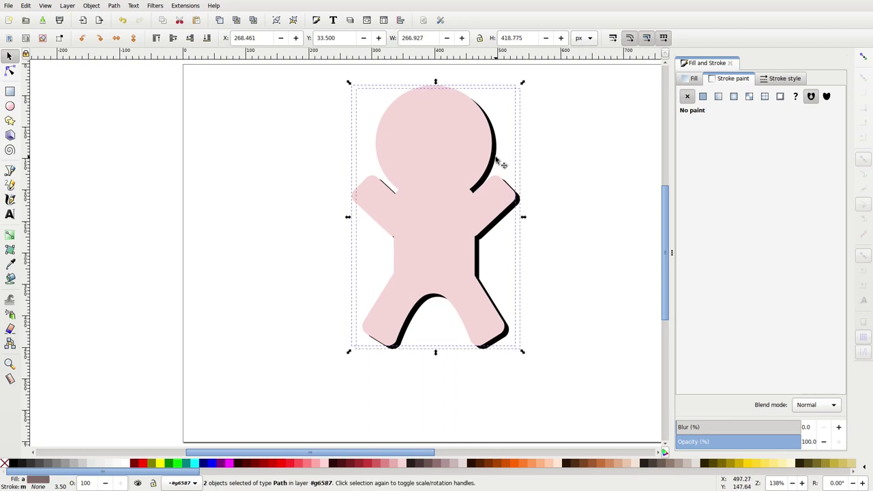
pyautogui.click(113, 7)
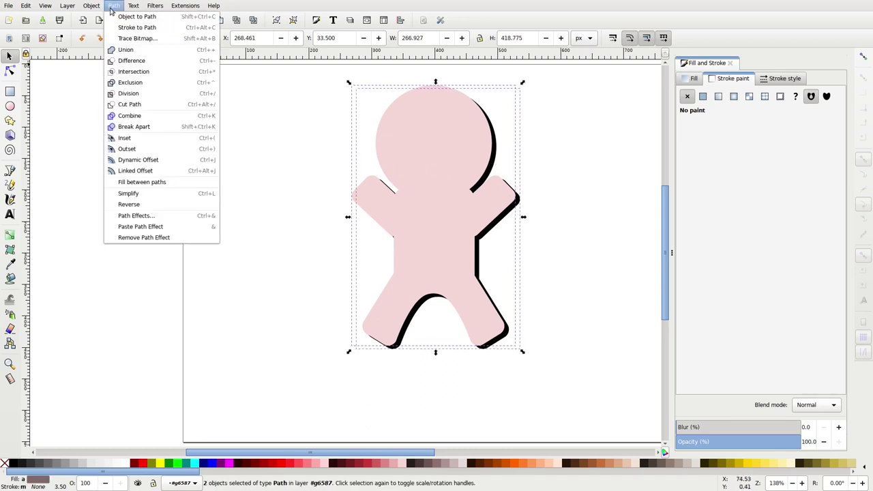
pyautogui.click(141, 61)
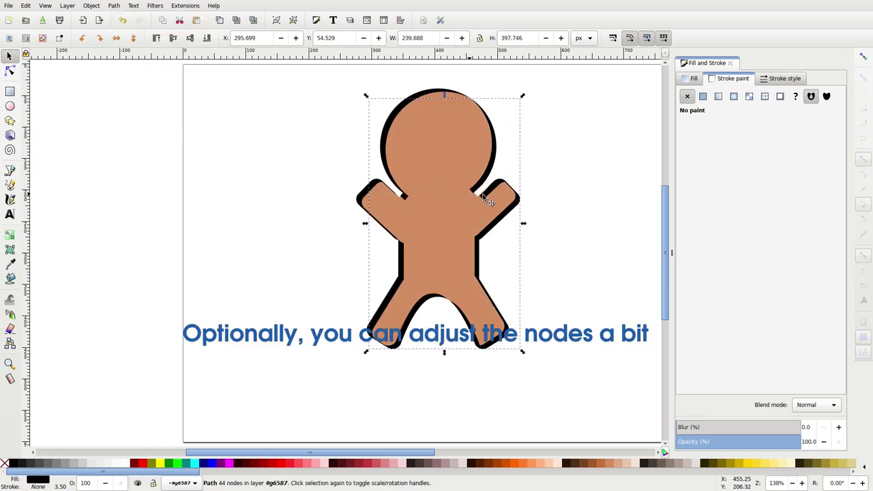
# - Reshape the body path's curve at the left arm-head junction
pyautogui.click(511, 173)
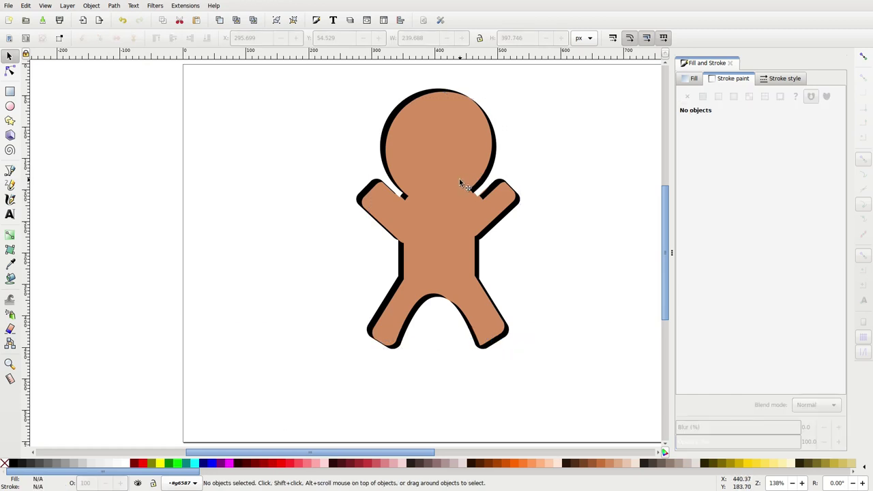
pyautogui.press('+')
pyautogui.press('+')
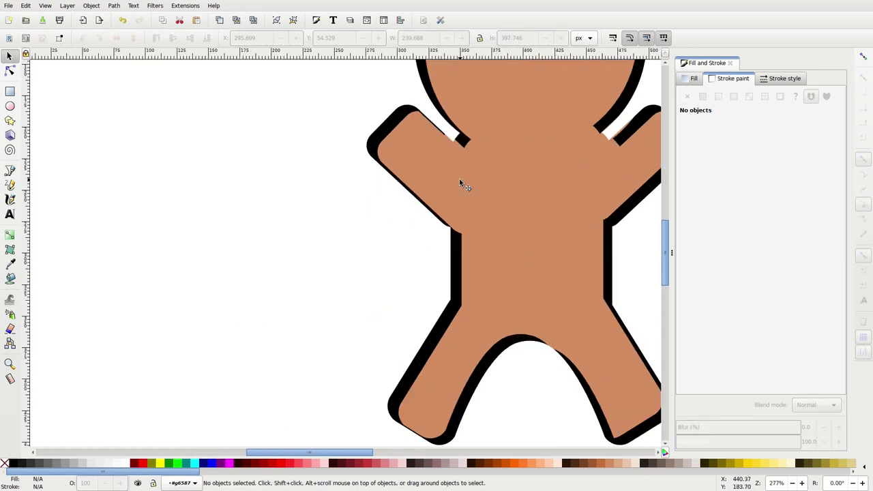
pyautogui.moveTo(470, 188)
pyautogui.mouseDown()
pyautogui.moveTo(331, 266)
pyautogui.moveTo(325, 252)
pyautogui.mouseUp()
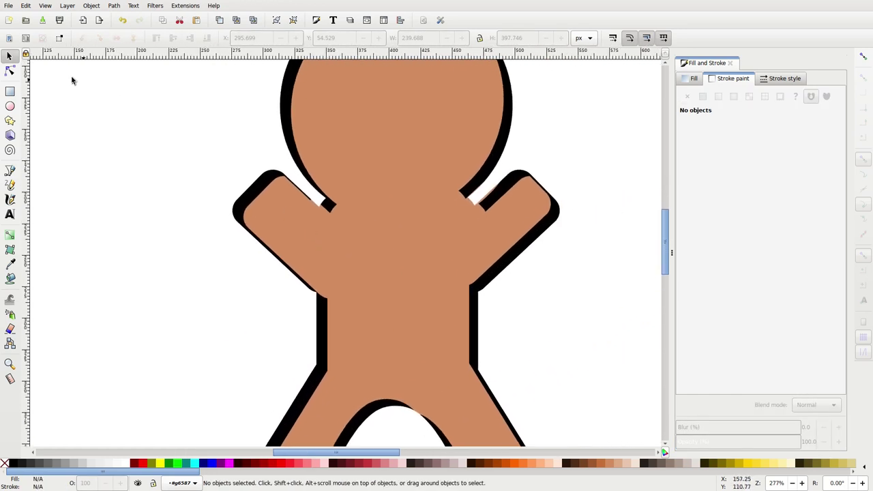
pyautogui.click(10, 71)
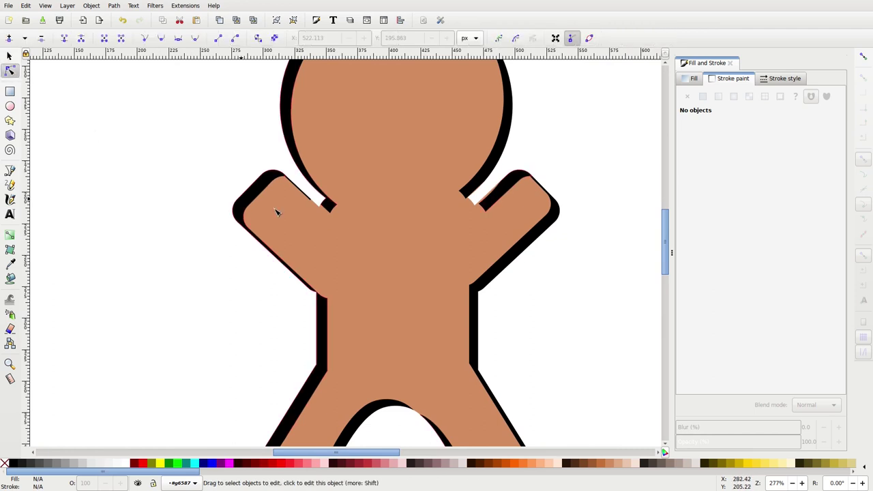
pyautogui.click(331, 209)
pyautogui.click(333, 214)
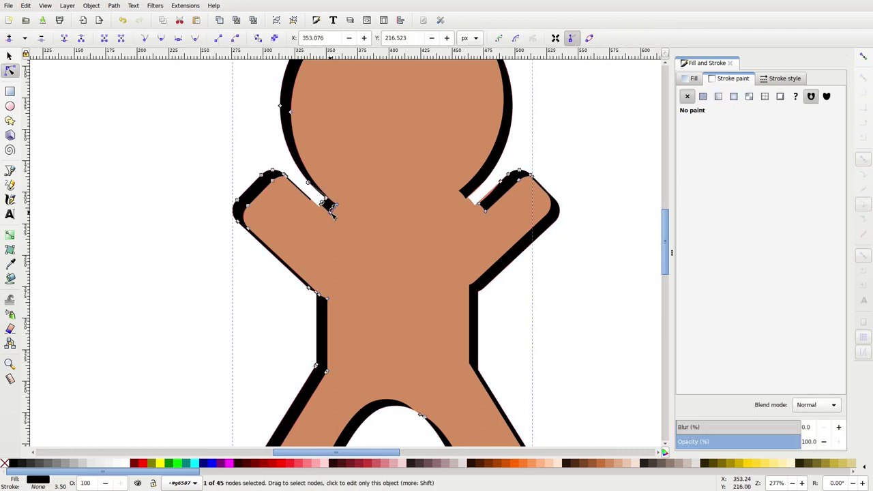
pyautogui.moveTo(333, 216)
pyautogui.mouseDown()
pyautogui.moveTo(336, 205)
pyautogui.moveTo(326, 202)
pyautogui.mouseUp()
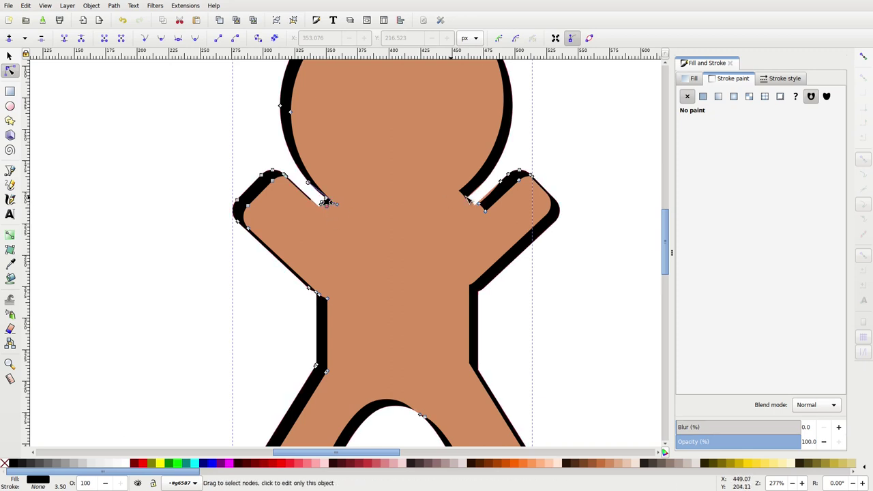
# - Adjust the shadow and body nodes at the right arm-head junction
pyautogui.click(462, 195)
pyautogui.moveTo(462, 195); pyautogui.dragTo(479, 195)
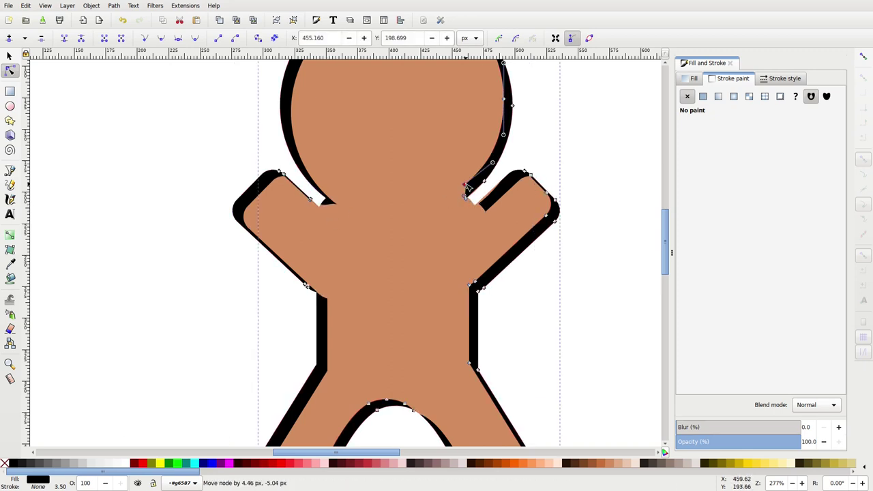
pyautogui.click(479, 195)
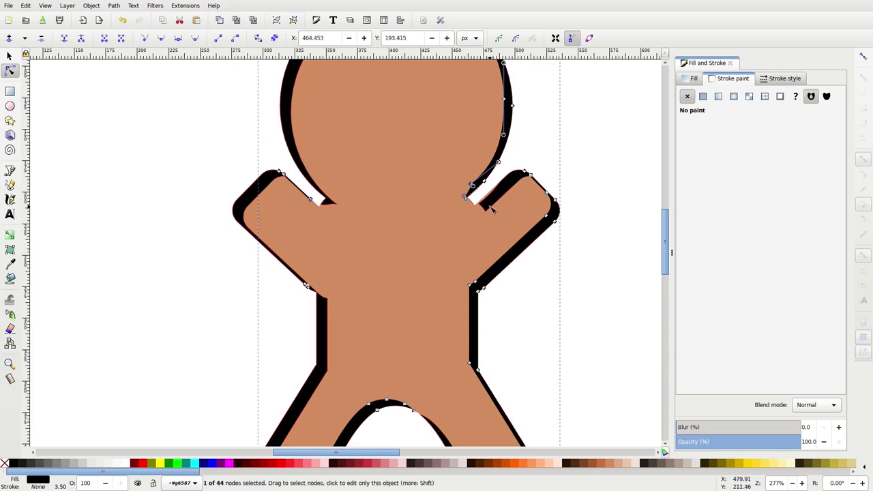
pyautogui.moveTo(489, 185); pyautogui.dragTo(499, 195)
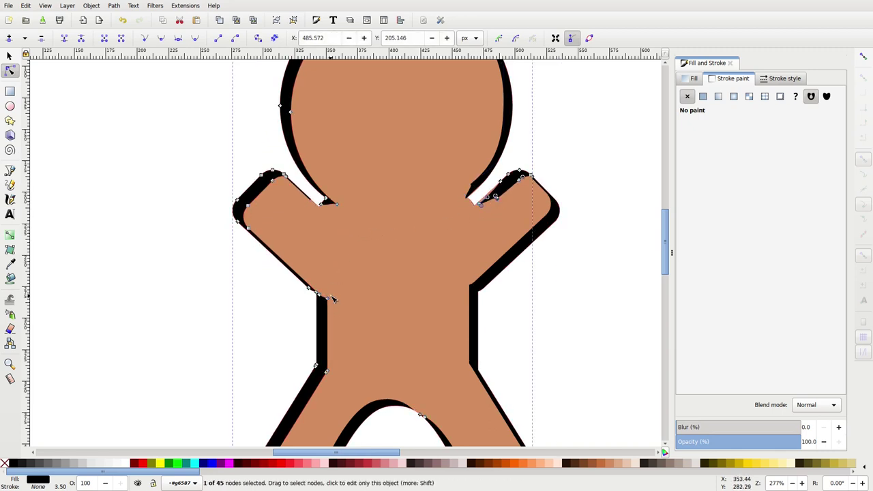
# - Reshape the armpit nodes on the body and shadow paths for clean shadow edges
pyautogui.moveTo(327, 305); pyautogui.dragTo(320, 298)
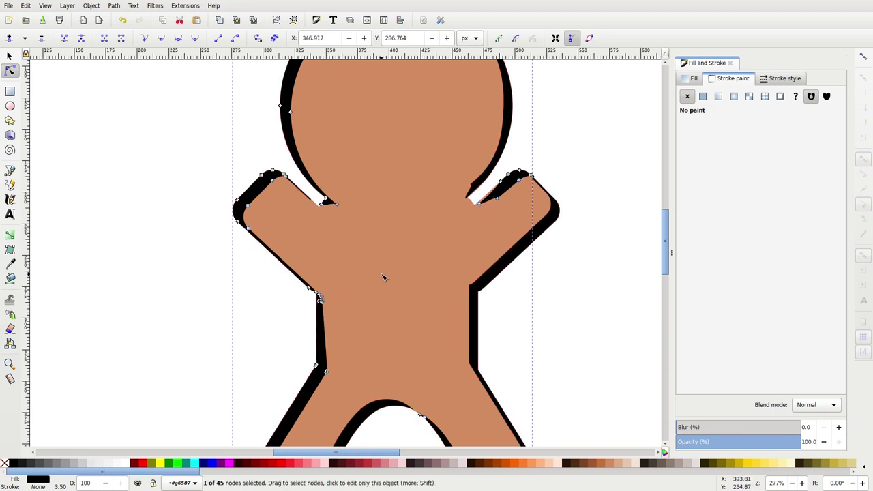
pyautogui.hotkey('ctrl', 'z')
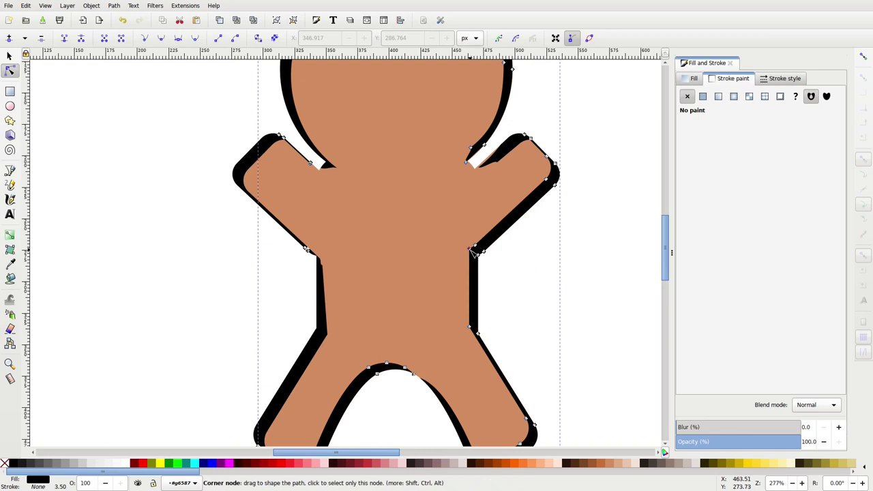
pyautogui.moveTo(470, 251); pyautogui.dragTo(473, 256)
pyautogui.scroll(-4, 447, 275)
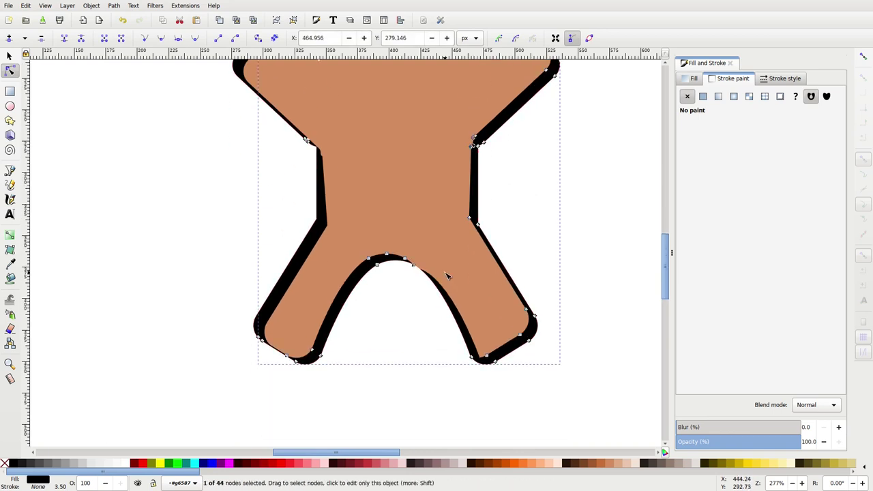
pyautogui.scroll(7, 439, 274)
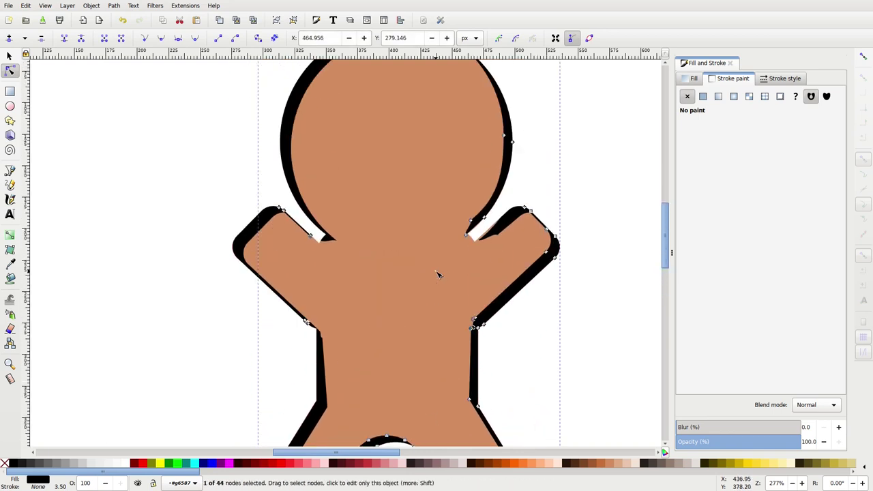
pyautogui.scroll(1, 438, 274)
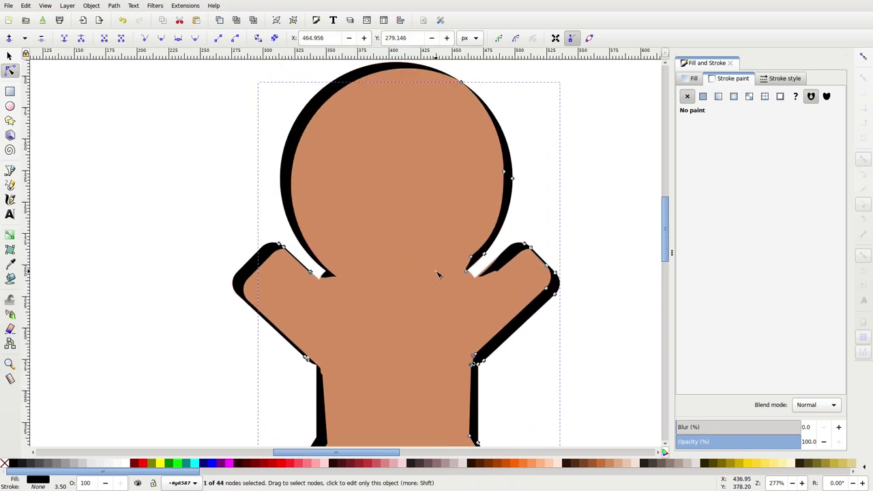
pyautogui.click(336, 282)
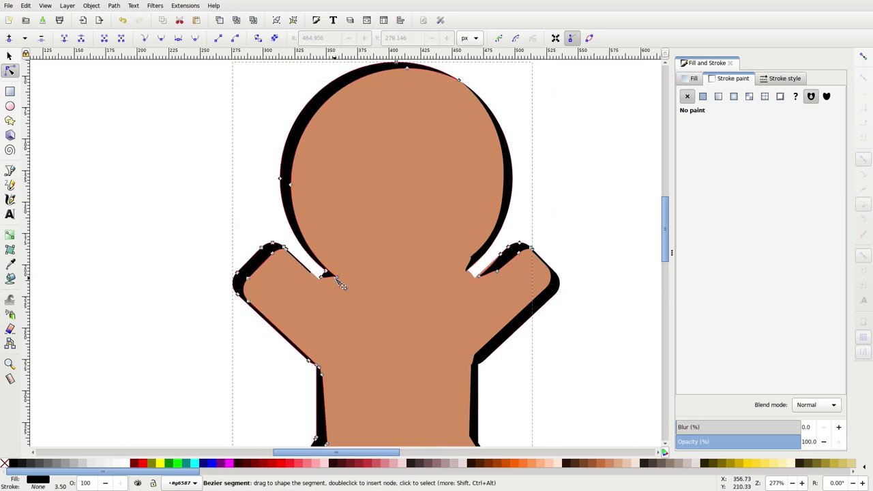
pyautogui.moveTo(338, 280); pyautogui.dragTo(336, 275)
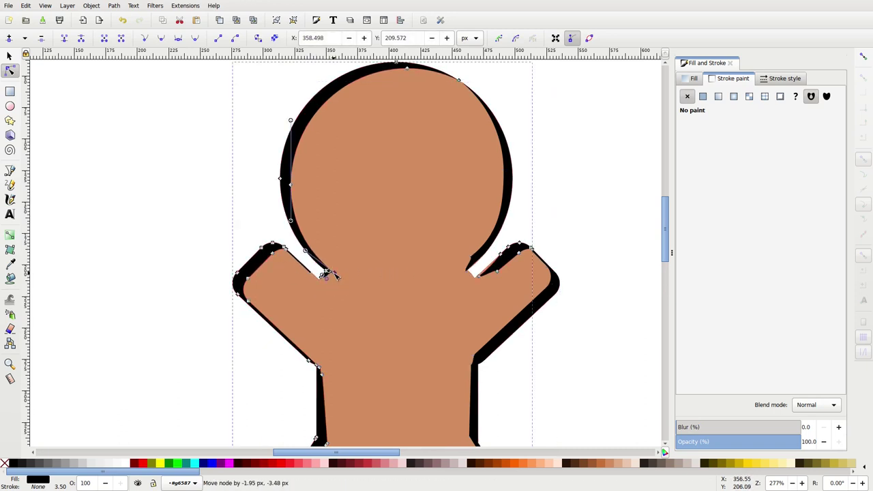
pyautogui.click(570, 198)
pyautogui.press('-')
pyautogui.press('-')
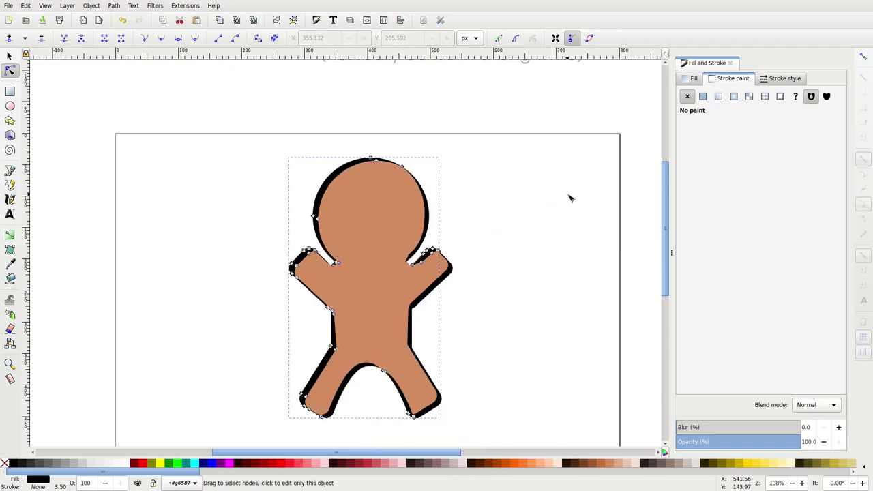
# - Lower the fill alpha of both black shade paths to 14 so they turn translucent
pyautogui.click(9, 55)
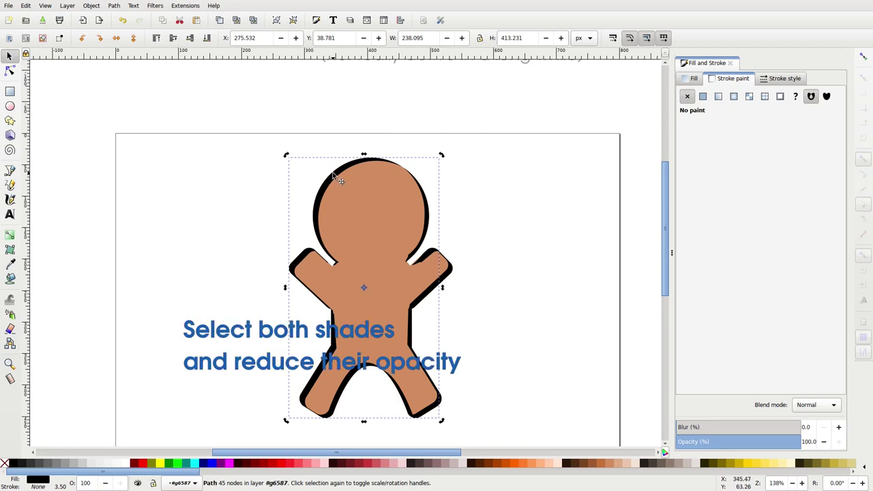
pyautogui.keyDown('shift'); pyautogui.click(452, 273); pyautogui.keyUp('shift')
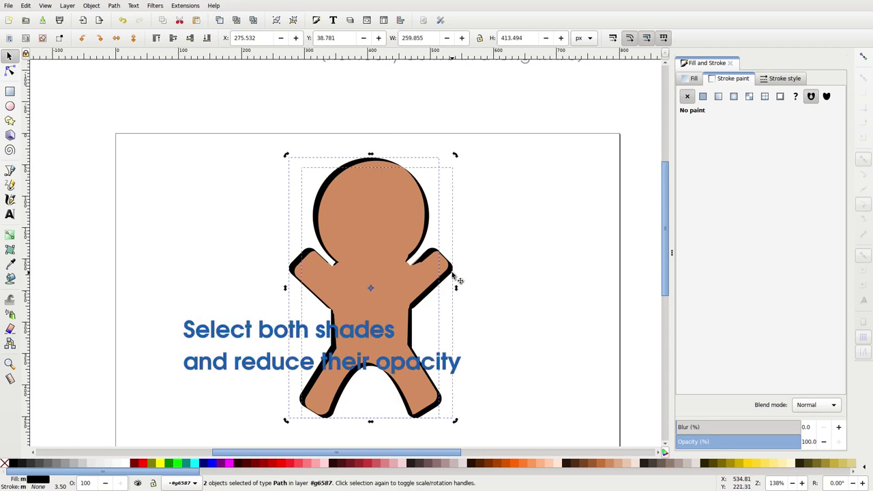
pyautogui.click(693, 80)
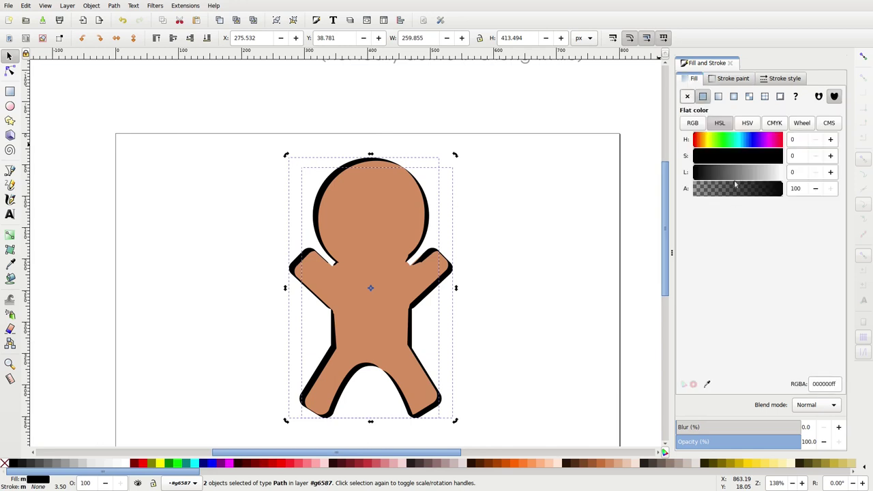
pyautogui.moveTo(732, 191); pyautogui.dragTo(704, 193)
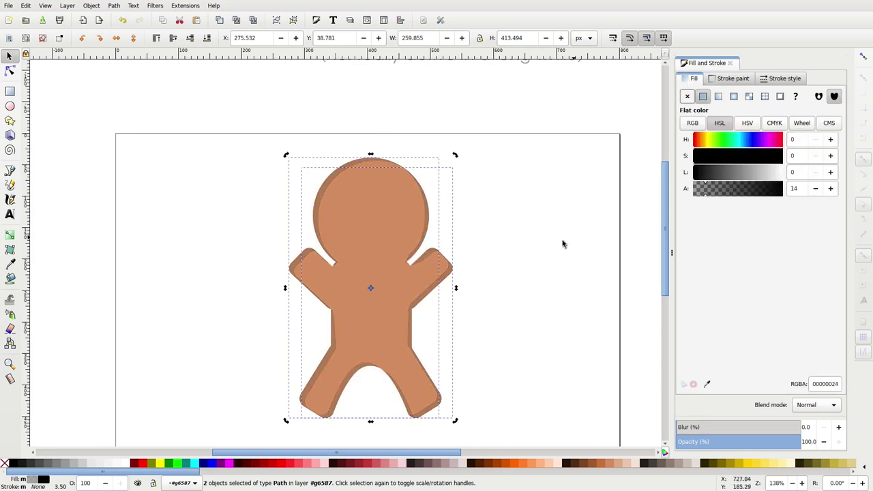
pyautogui.click(534, 251)
pyautogui.press('1')
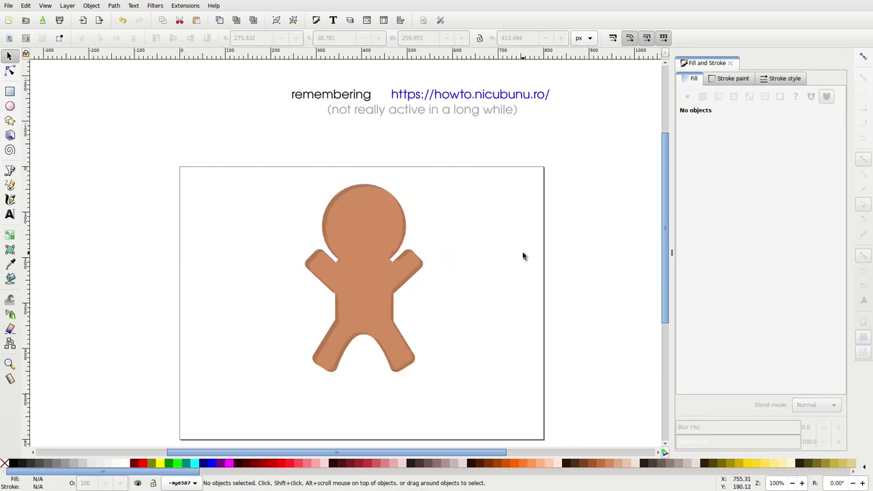
pyautogui.press('5')
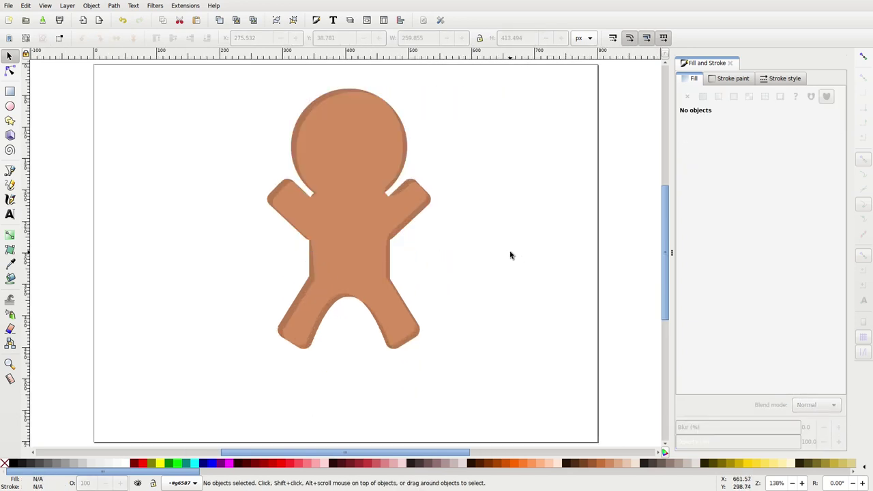
pyautogui.press('+')
pyautogui.press('space')
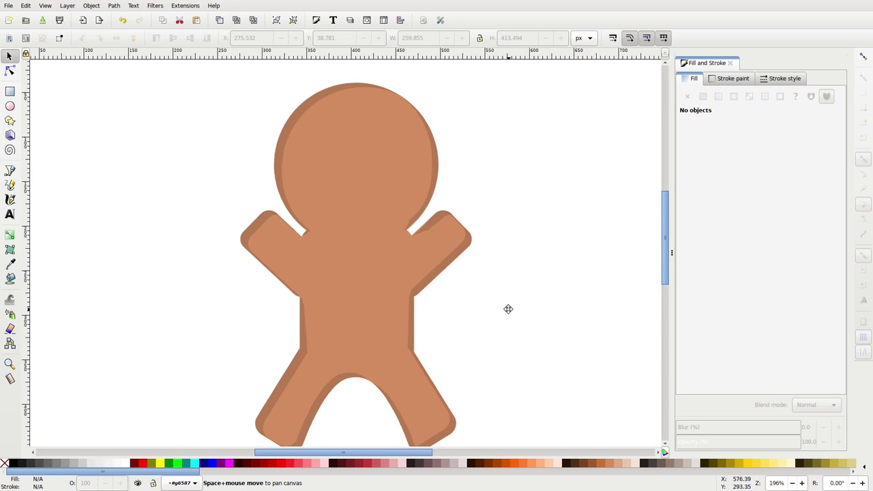
# - Draw a 45 px circle eye in the head with full opacity and fill #552200
pyautogui.click(10, 107)
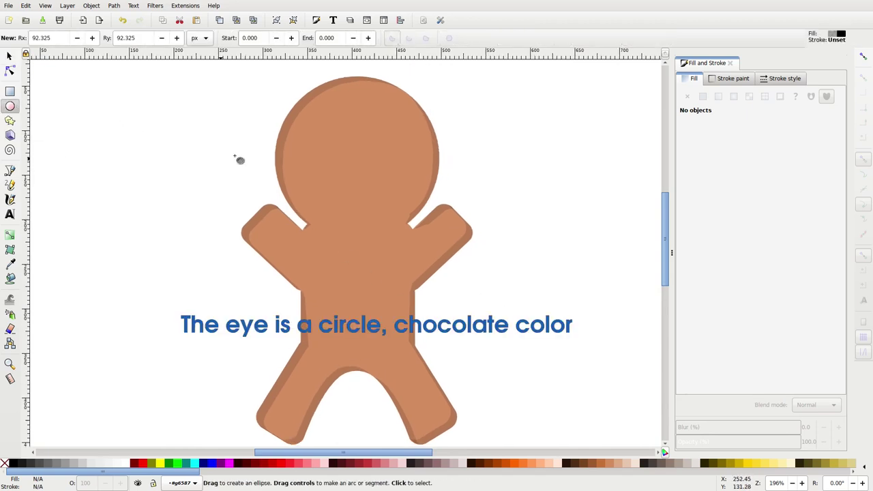
pyautogui.moveTo(308, 125); pyautogui.dragTo(354, 170)
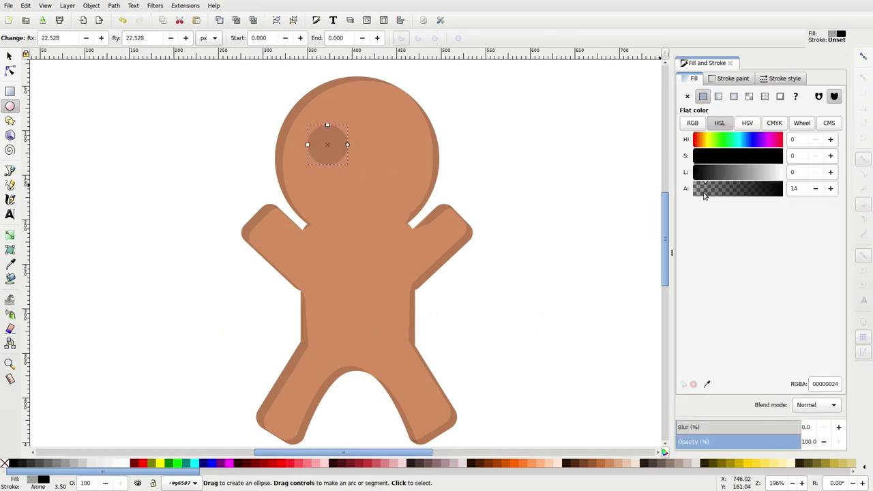
pyautogui.moveTo(704, 195); pyautogui.dragTo(826, 197)
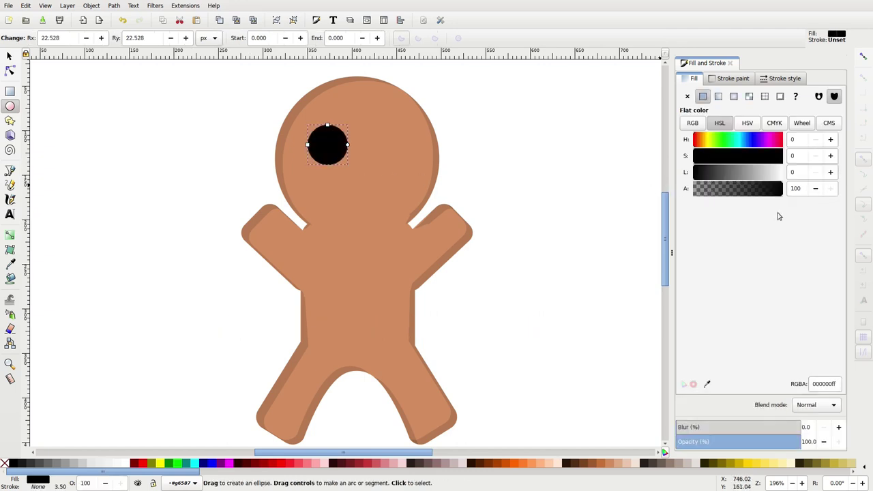
pyautogui.click(478, 467)
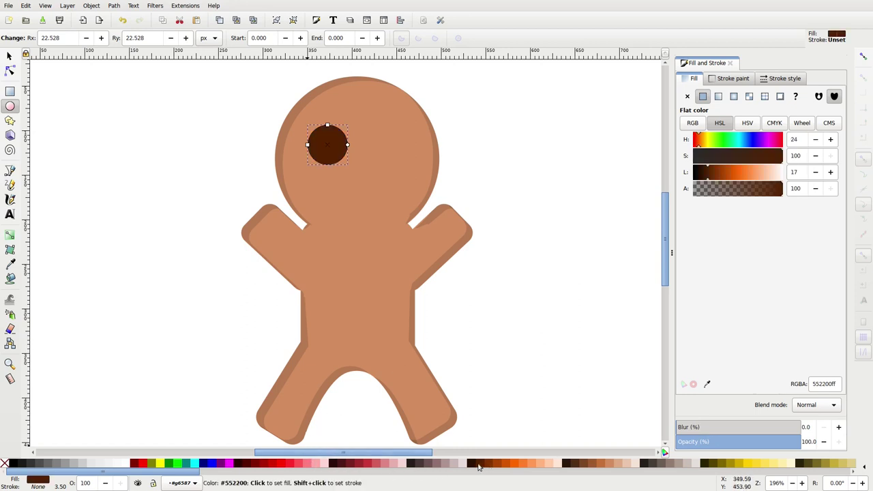
pyautogui.click(9, 60)
# - Duplicate the eye, colour the copy pale pink #e3dbdb and shrink it to about 36 px, offset upper right
pyautogui.moveTo(317, 138); pyautogui.dragTo(302, 138)
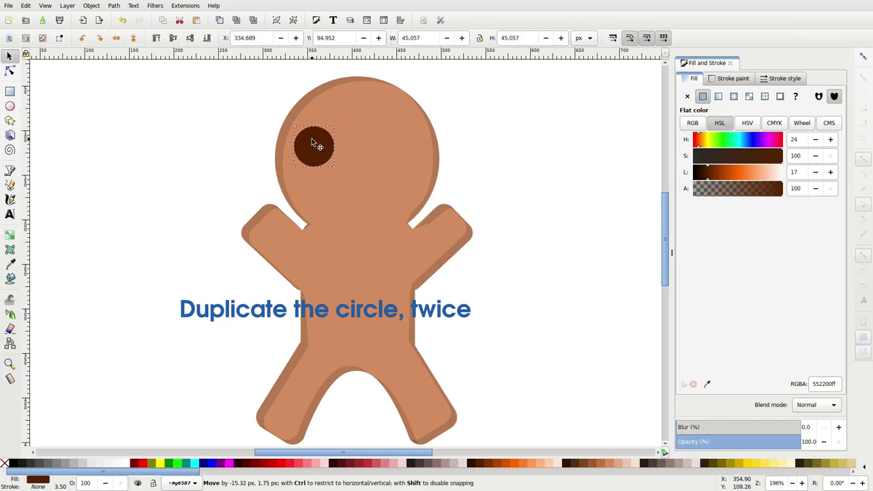
pyautogui.rightClick(313, 142)
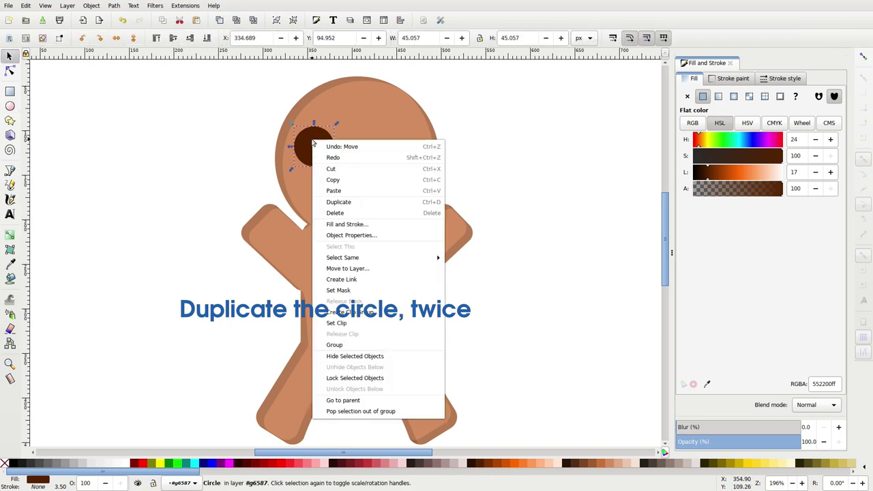
pyautogui.click(354, 202)
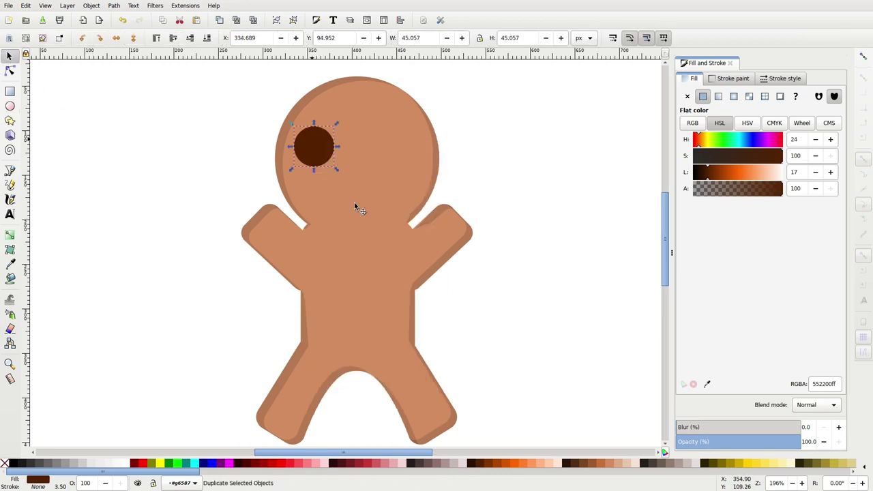
pyautogui.rightClick(315, 146)
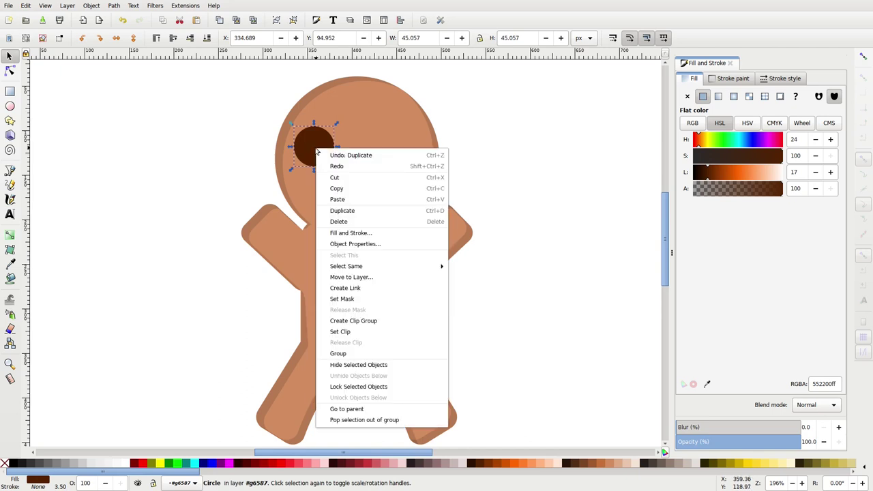
pyautogui.click(354, 211)
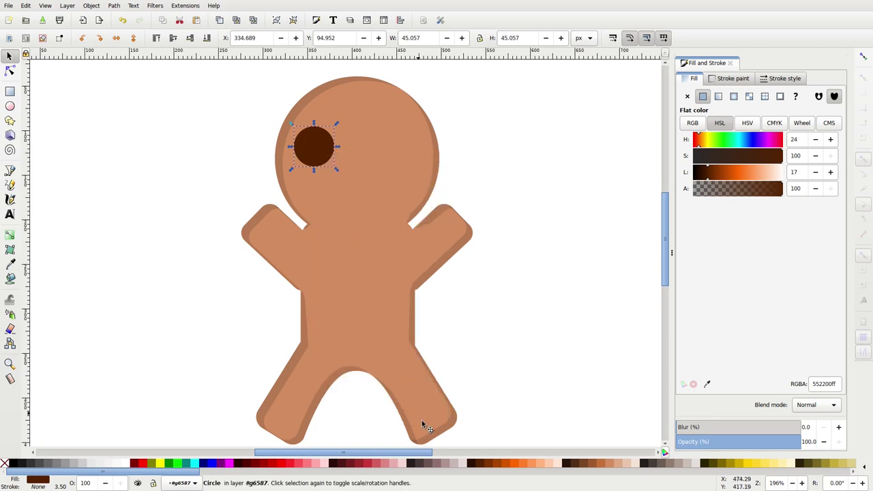
pyautogui.click(456, 463)
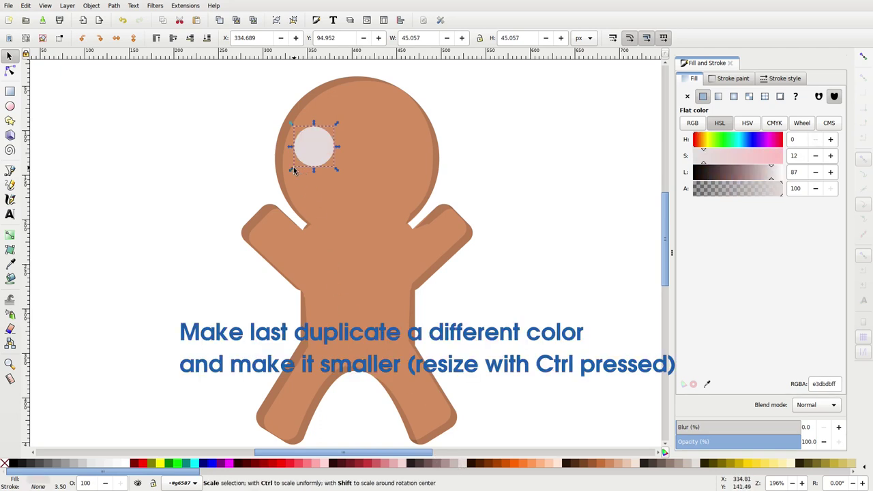
pyautogui.moveTo(292, 169); pyautogui.dragTo(295, 167)
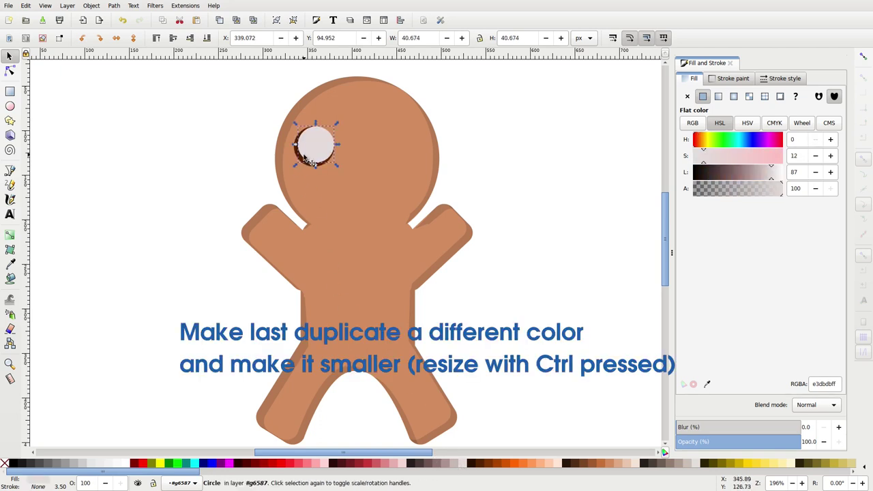
pyautogui.click(296, 171)
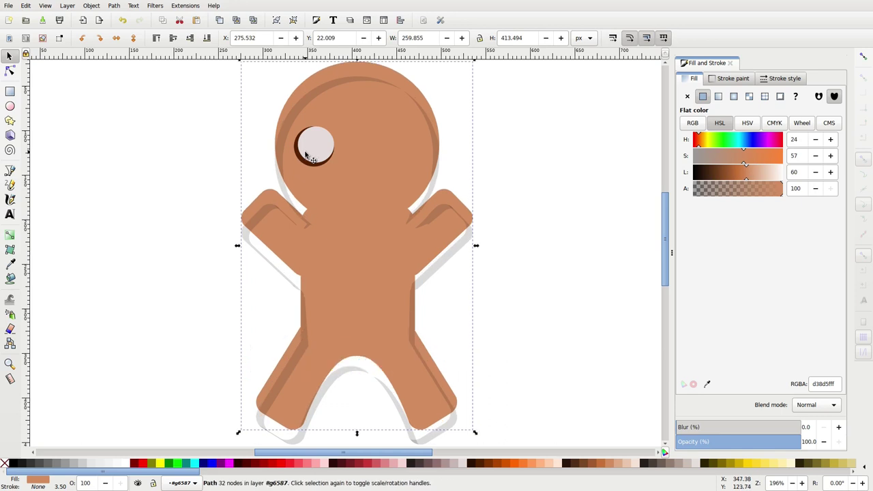
pyautogui.click(318, 146)
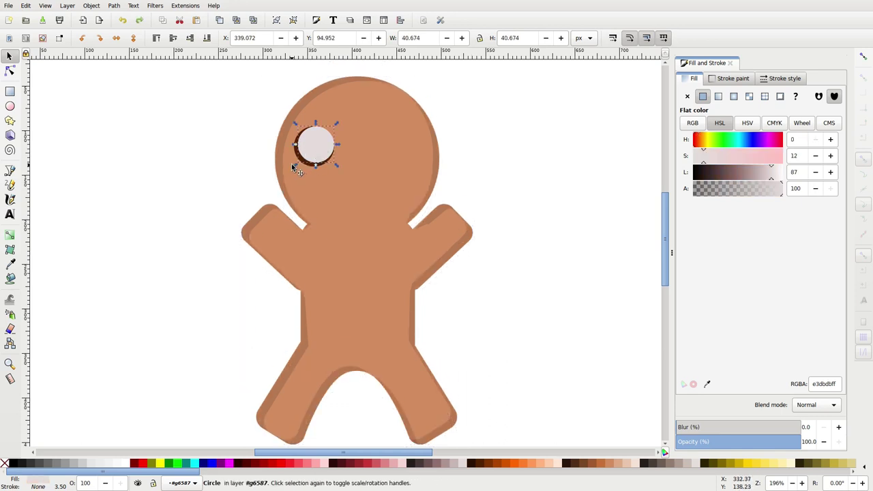
pyautogui.moveTo(294, 166); pyautogui.dragTo(297, 171)
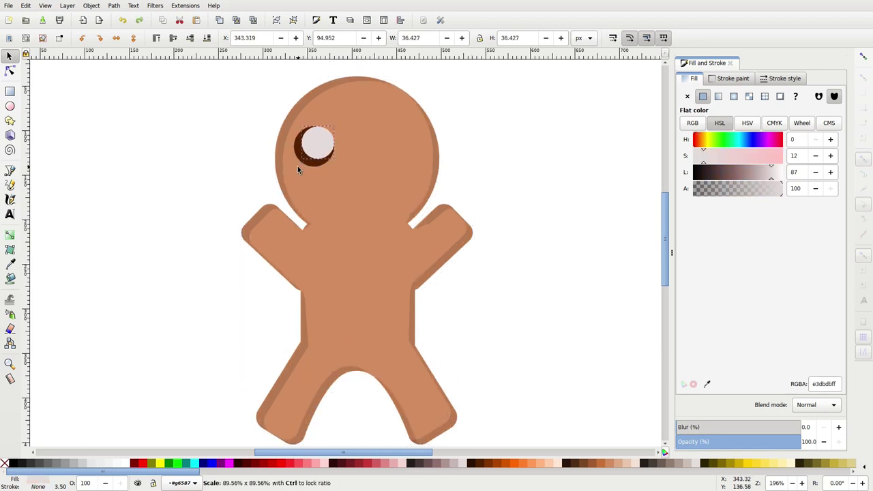
# - Cut the pink circle from the dark eye with Difference, then recolour the eye circle #784421
pyautogui.keyDown('shift'); pyautogui.click(310, 166); pyautogui.keyUp('shift')
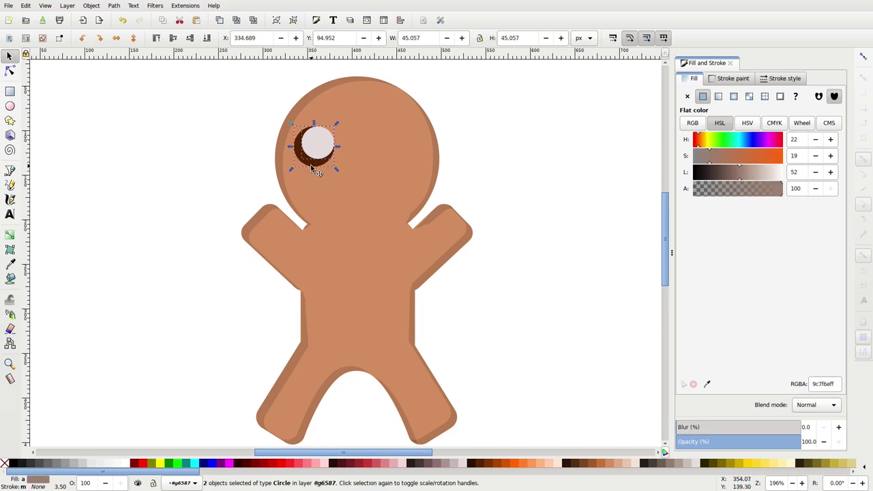
pyautogui.click(114, 6)
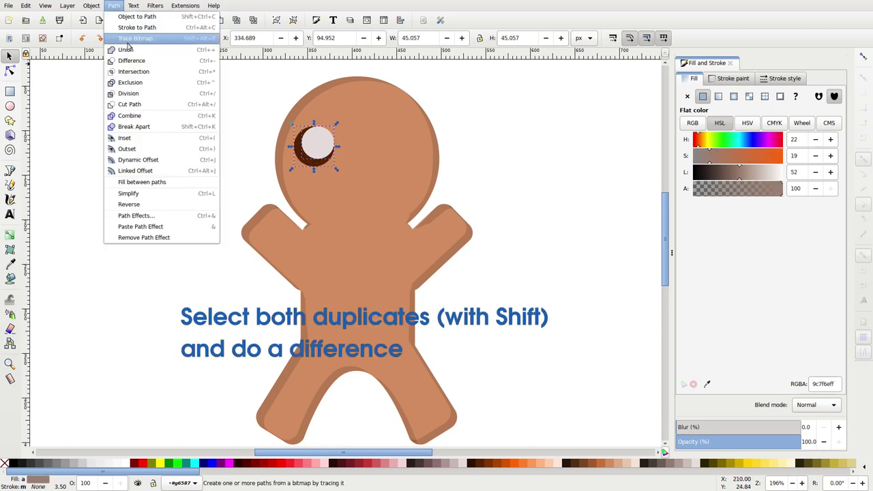
pyautogui.click(140, 64)
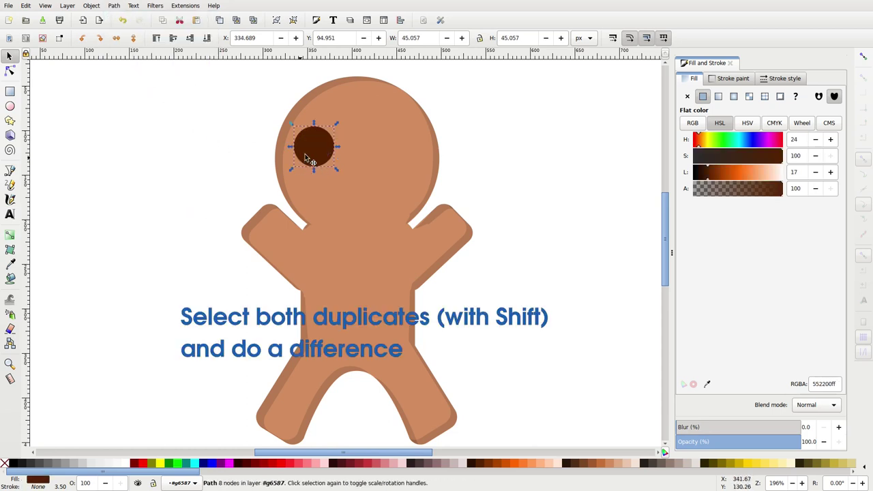
pyautogui.click(213, 154)
pyautogui.click(326, 143)
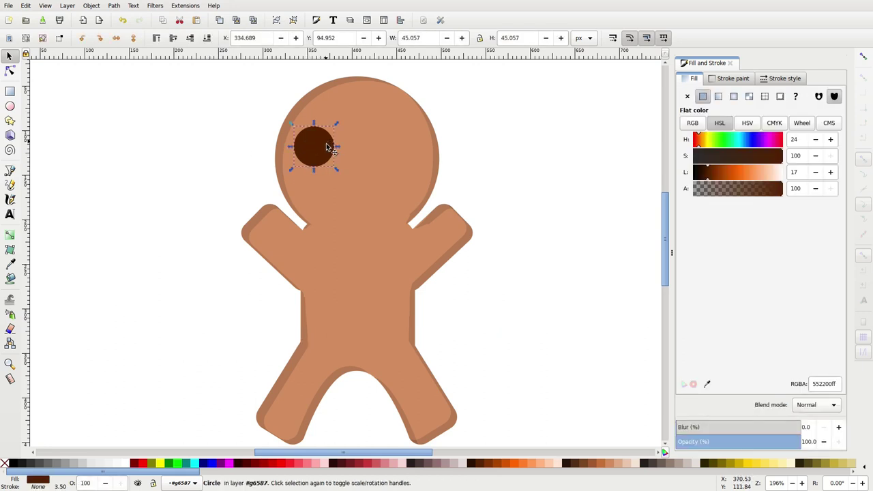
pyautogui.click(583, 464)
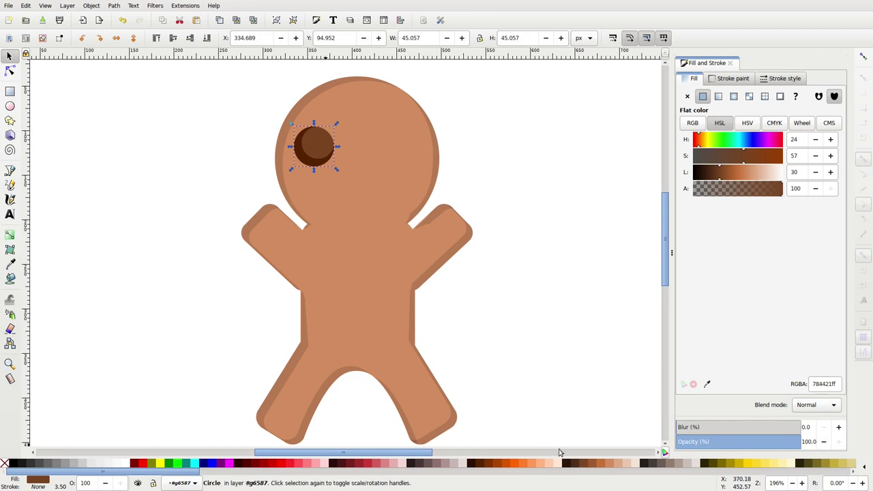
# - Draw a small white ellipse highlight, narrowed and tilted, in the eye's upper right
pyautogui.click(10, 107)
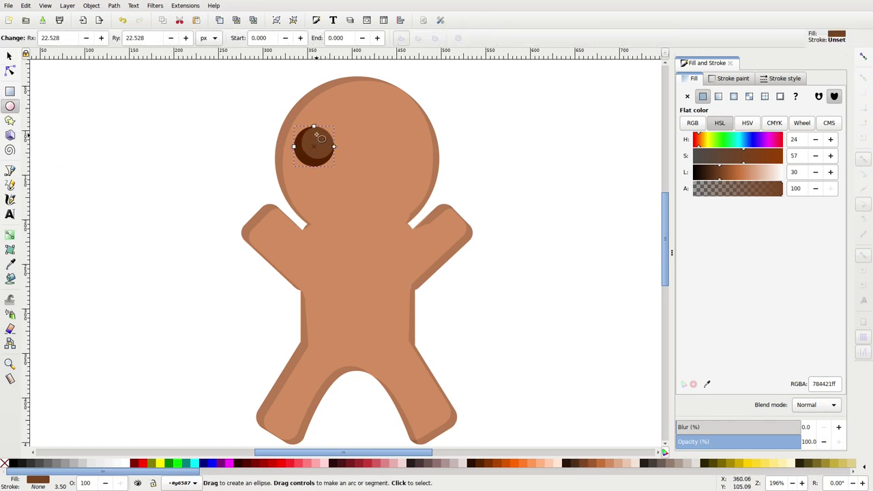
pyautogui.moveTo(310, 133); pyautogui.dragTo(327, 149)
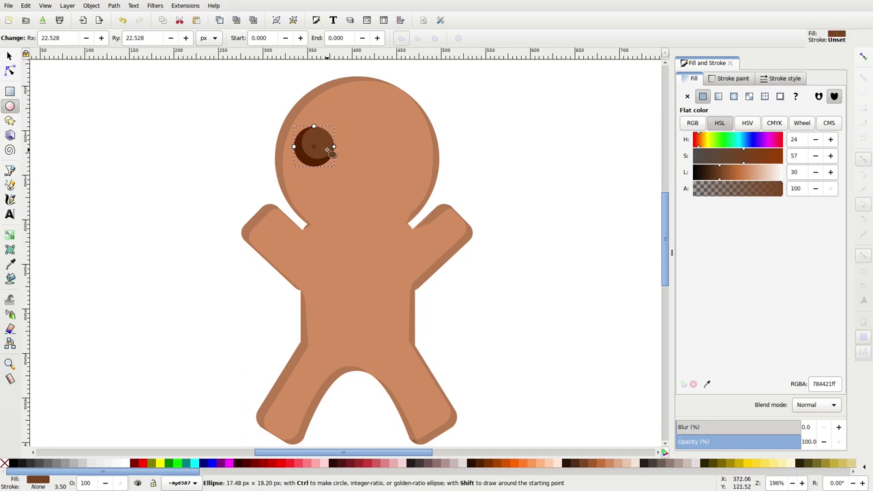
pyautogui.click(128, 464)
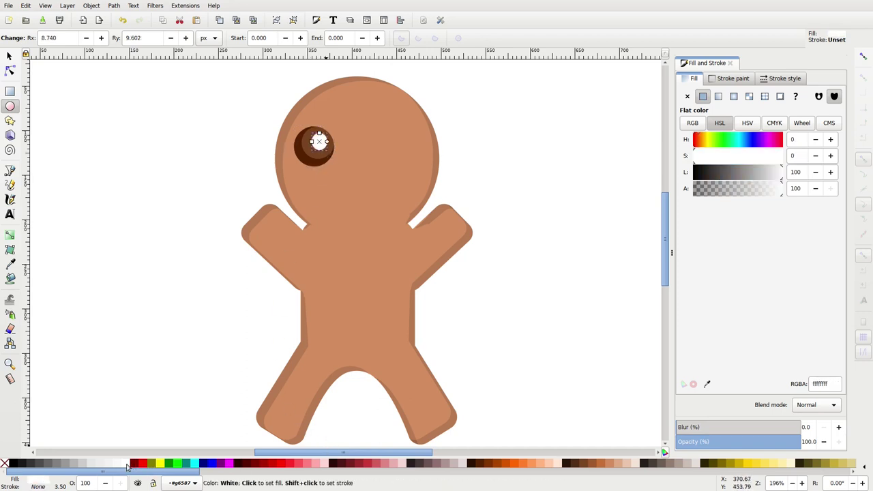
pyautogui.click(9, 56)
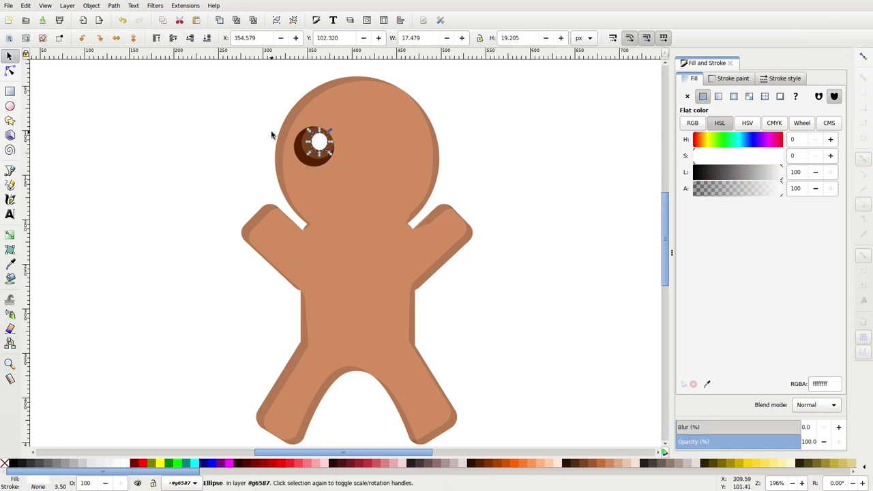
pyautogui.moveTo(308, 147); pyautogui.dragTo(310, 145)
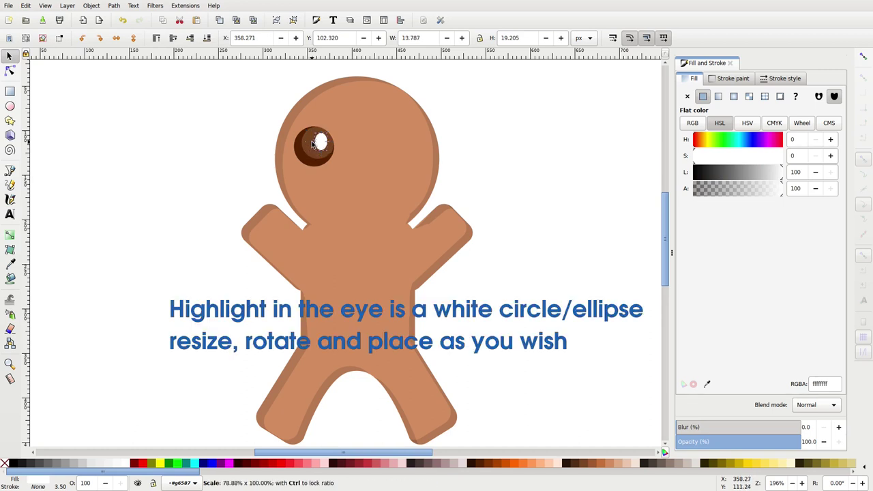
pyautogui.click(323, 144)
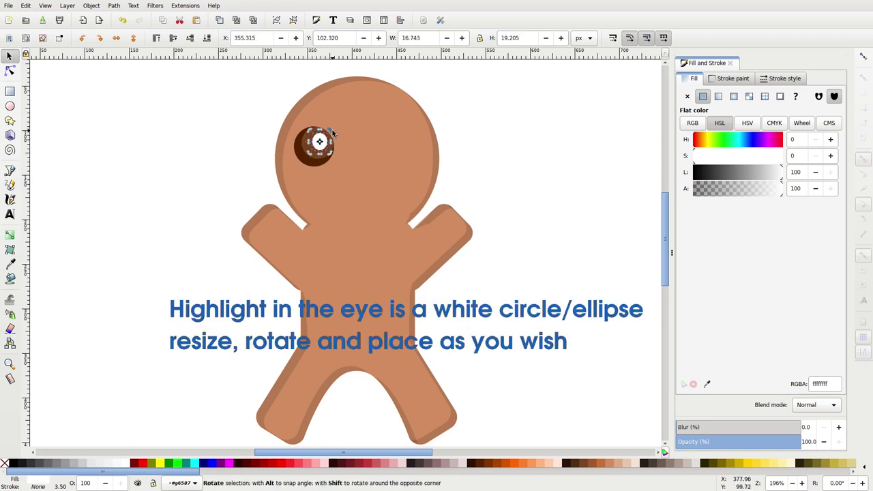
pyautogui.moveTo(333, 134); pyautogui.dragTo(326, 127)
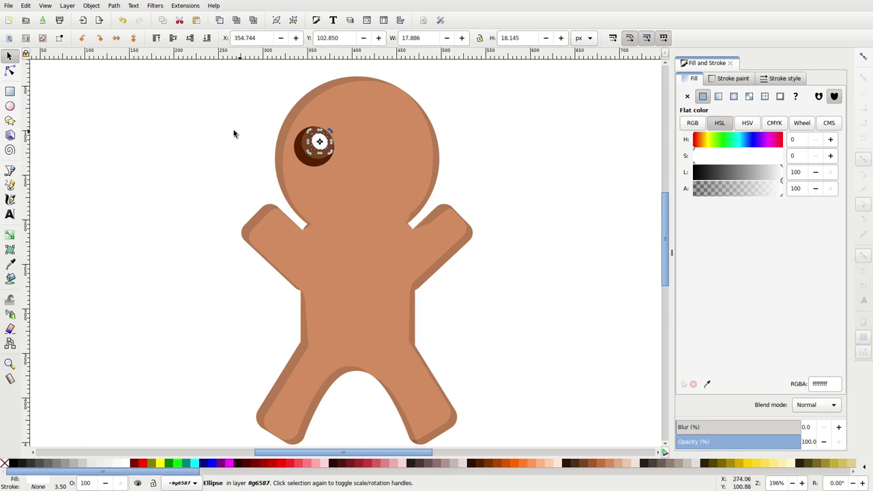
pyautogui.click(234, 132)
pyautogui.click(322, 141)
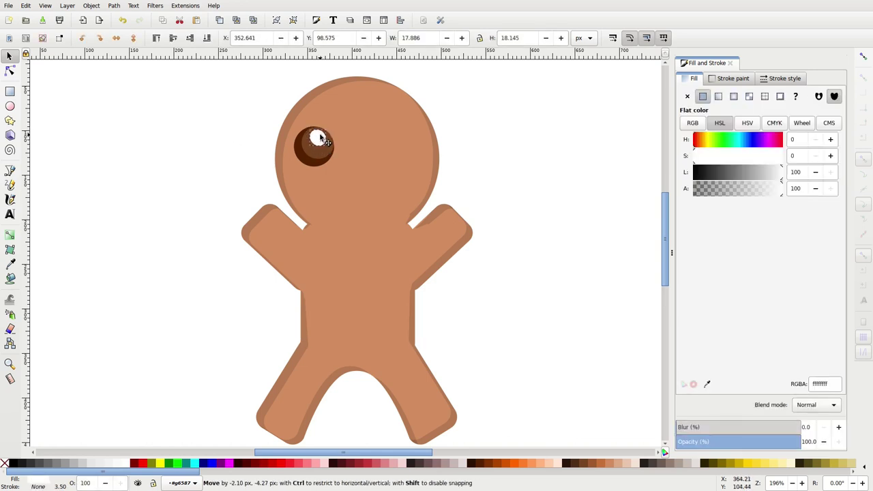
pyautogui.click(242, 137)
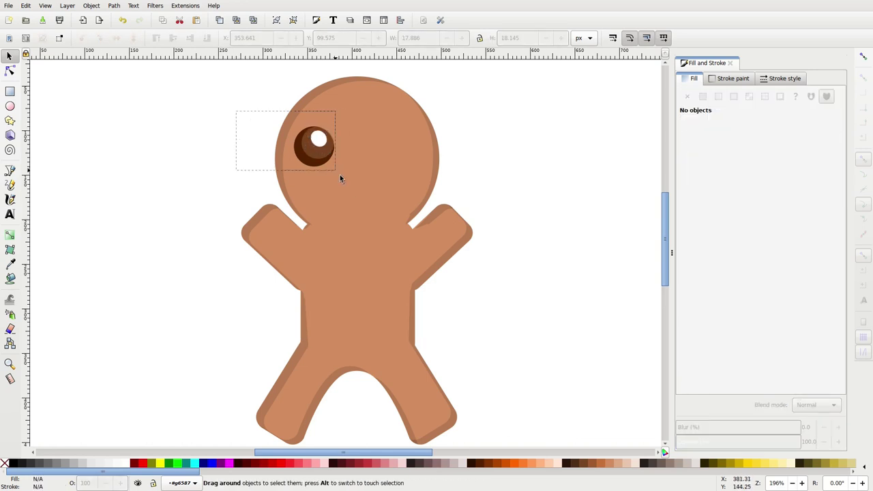
# - Duplicate the three-part eye and move the copy horizontally to the right side of the face
pyautogui.moveTo(236, 114); pyautogui.dragTo(350, 186)
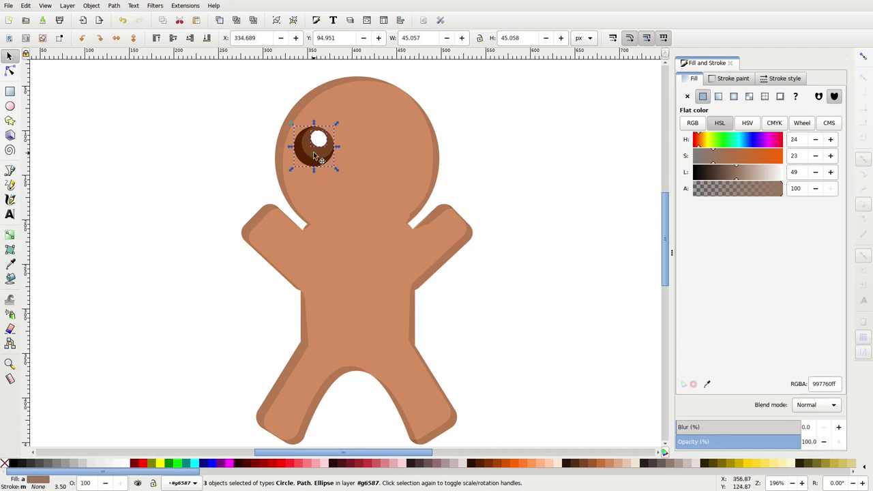
pyautogui.rightClick(315, 156)
pyautogui.click(360, 216)
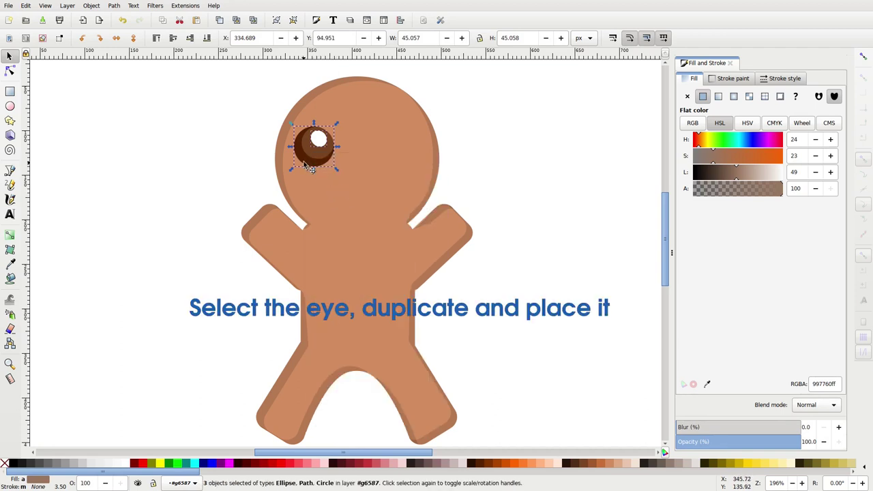
pyautogui.press('ctrl')
pyautogui.moveTo(309, 154); pyautogui.dragTo(394, 151)
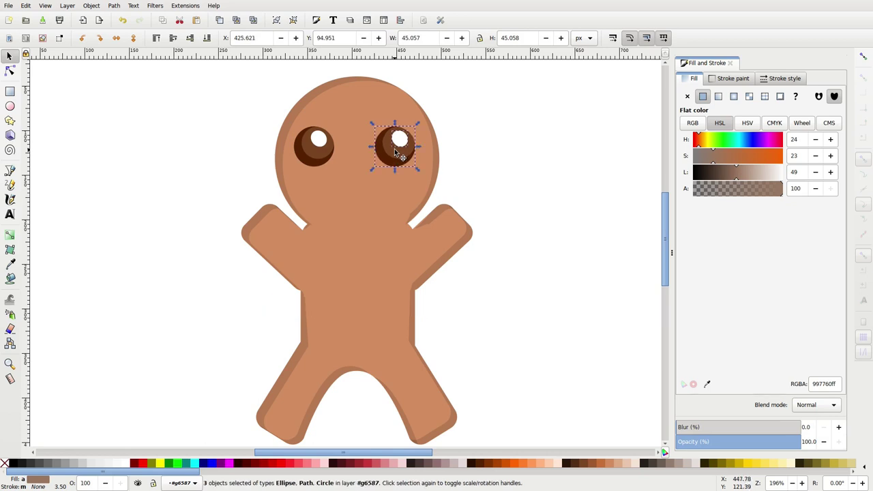
pyautogui.click(485, 144)
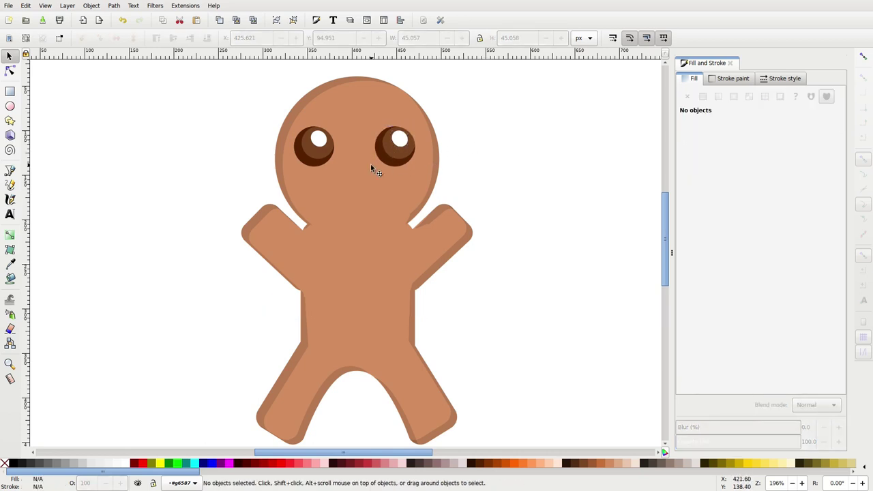
# - Duplicate the left eye and move the copy down onto the chest as a button
pyautogui.moveTo(222, 100); pyautogui.dragTo(337, 172)
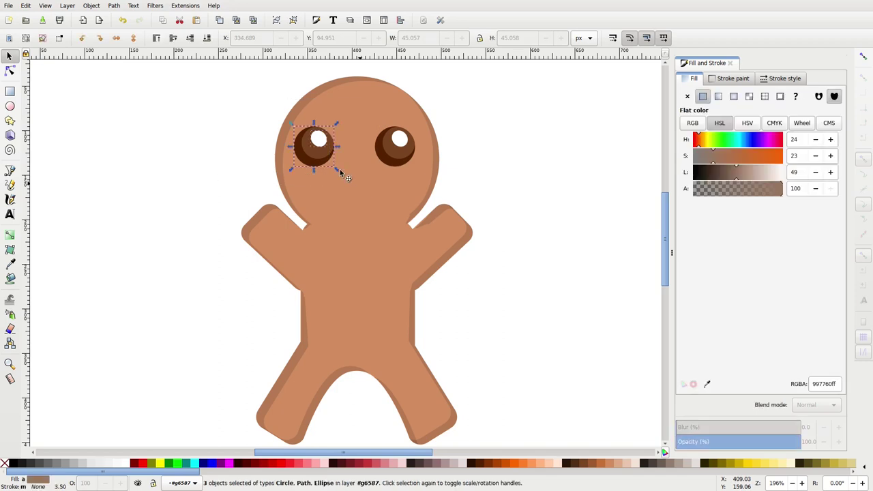
pyautogui.rightClick(329, 152)
pyautogui.click(338, 212)
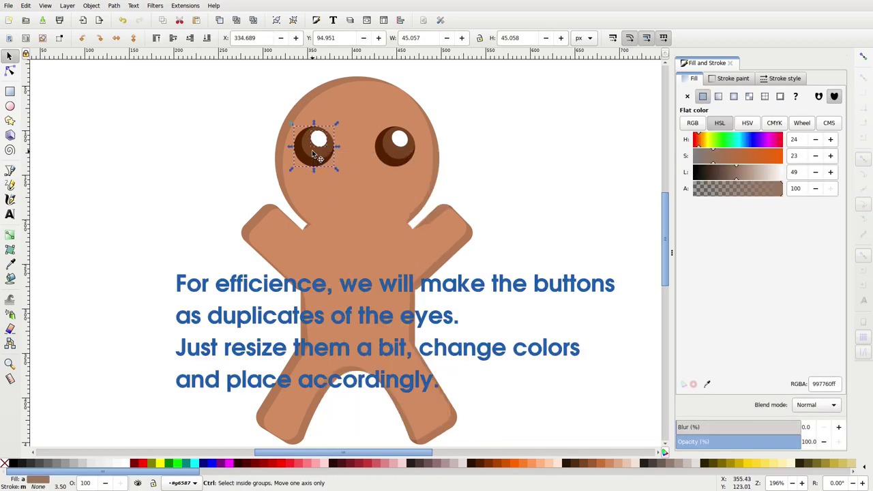
pyautogui.moveTo(312, 157); pyautogui.dragTo(356, 255)
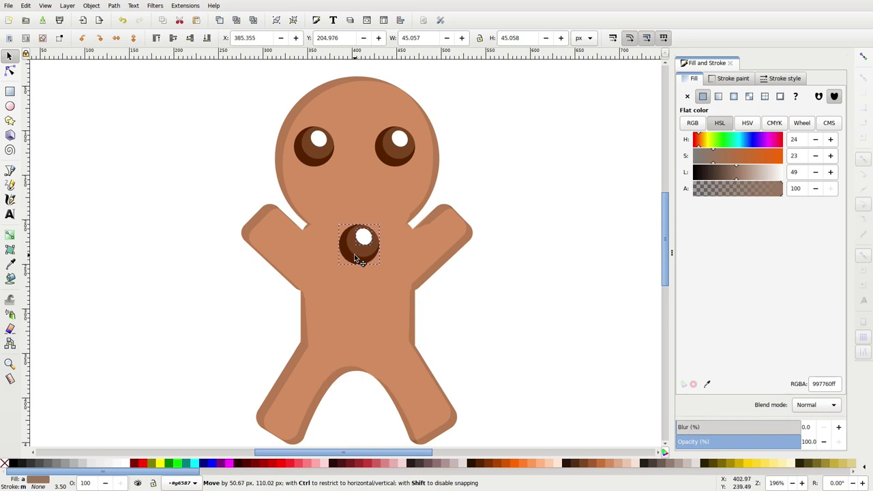
pyautogui.click(479, 280)
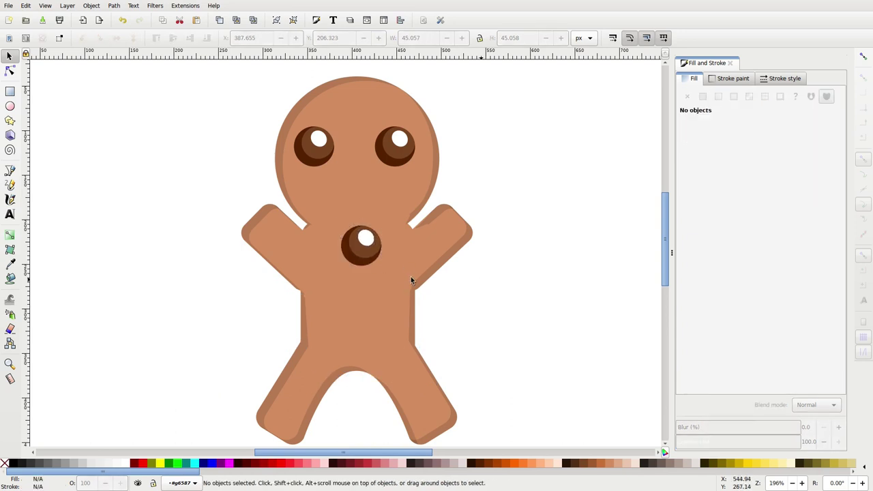
# - Recolour the button red: dark underside #AA0000, main circle #d40000
pyautogui.click(357, 252)
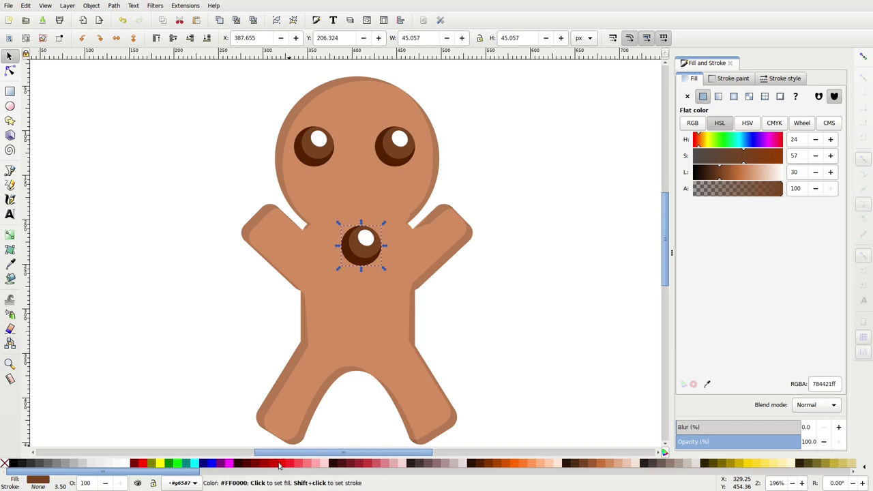
pyautogui.click(279, 465)
pyautogui.click(352, 261)
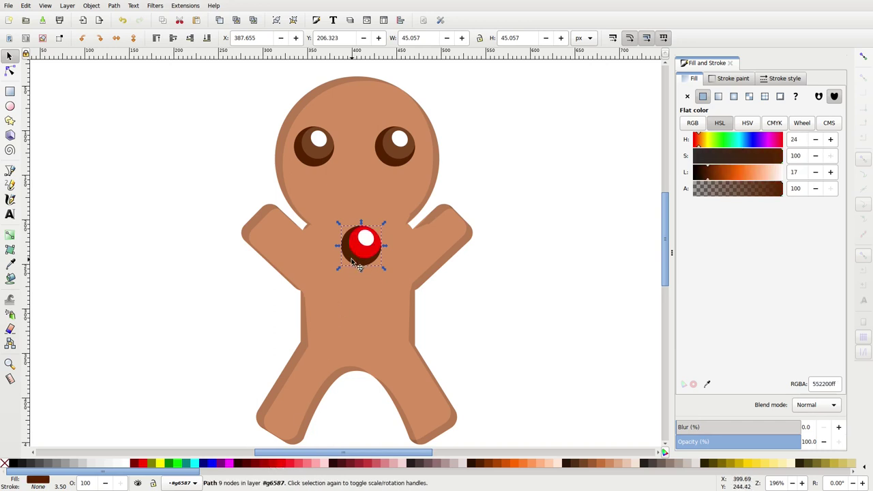
pyautogui.click(350, 261)
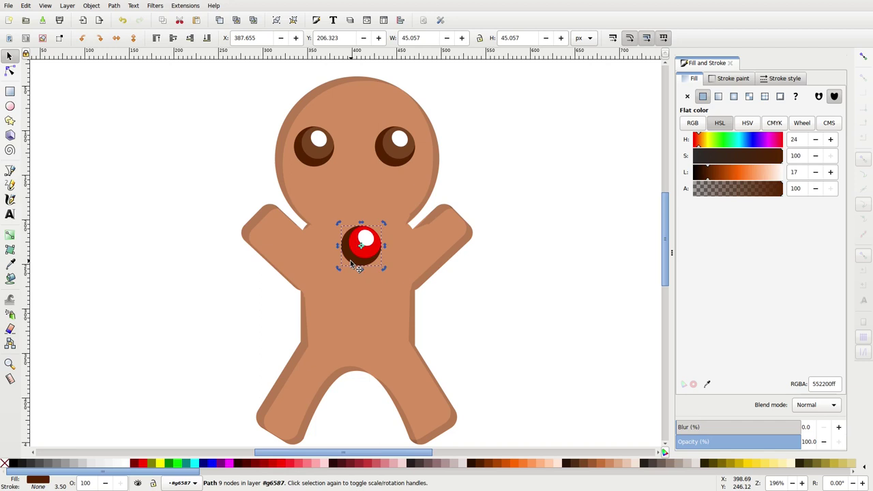
pyautogui.click(263, 465)
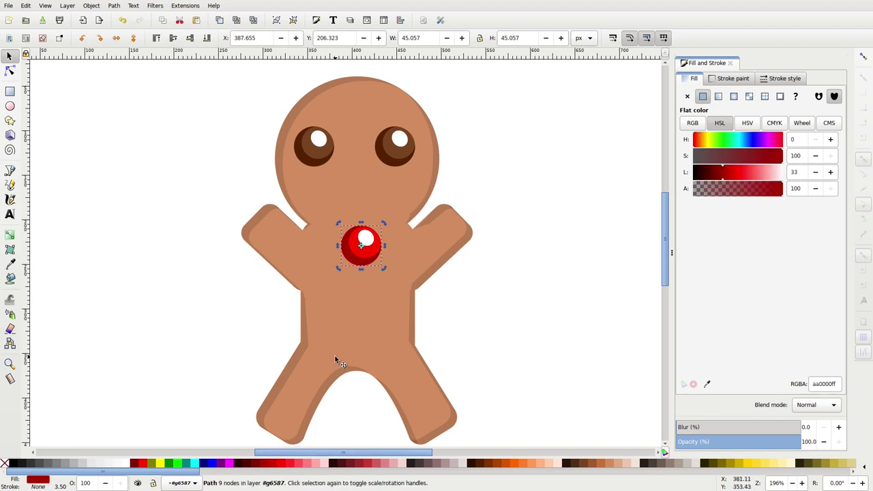
pyautogui.click(372, 256)
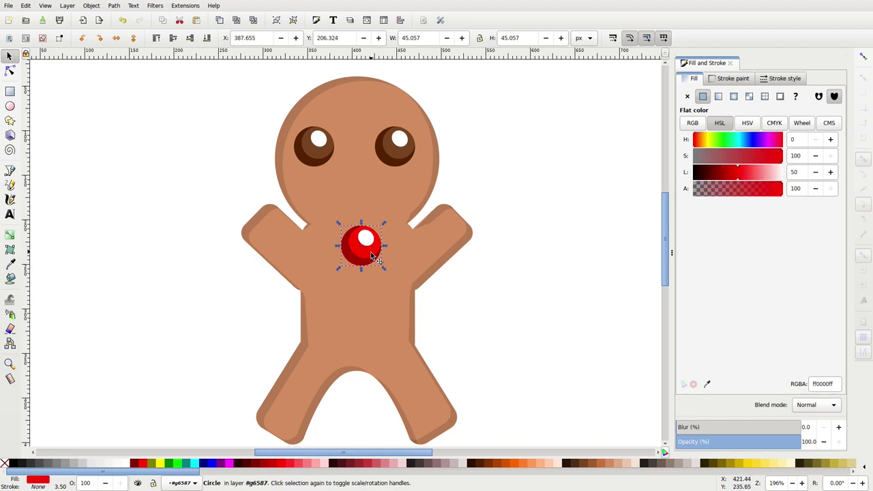
pyautogui.click(276, 466)
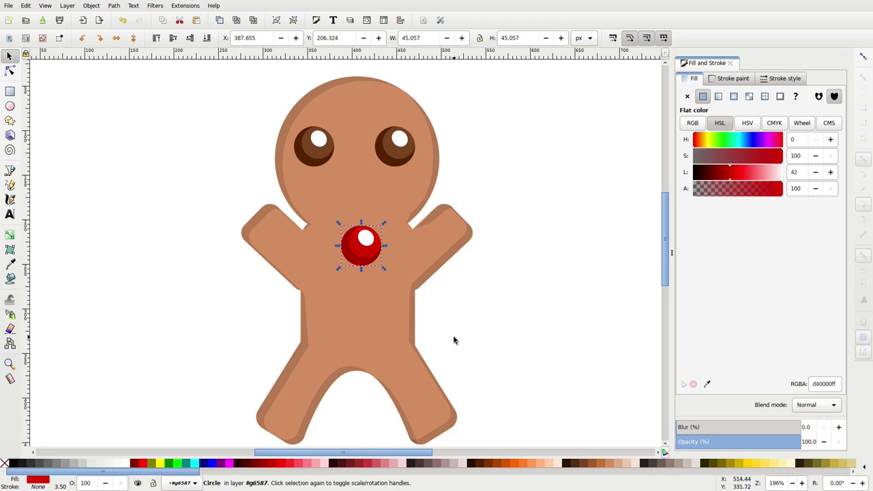
pyautogui.click(460, 312)
# - Shrink the red button to about two-thirds, centre it, and place a copy straight below
pyautogui.moveTo(270, 306)
pyautogui.mouseDown()
pyautogui.moveTo(404, 216)
pyautogui.moveTo(377, 238)
pyautogui.mouseUp()
pyautogui.click(358, 261)
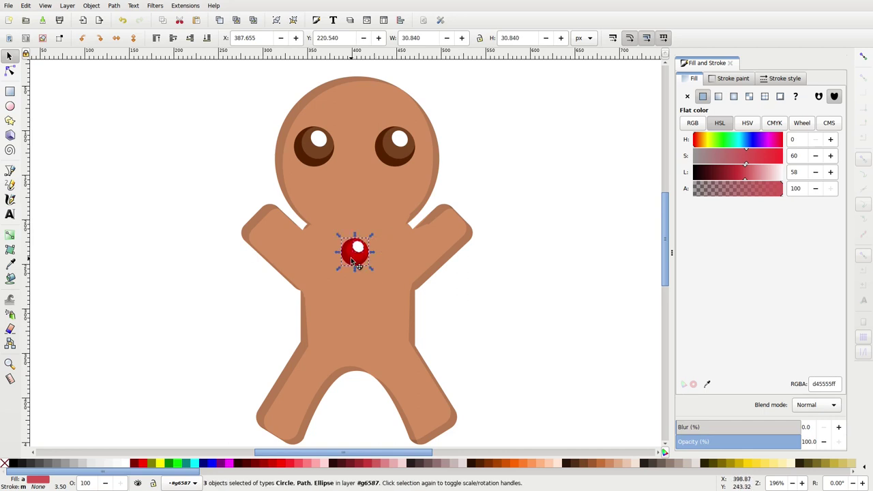
pyautogui.moveTo(353, 265); pyautogui.dragTo(361, 262)
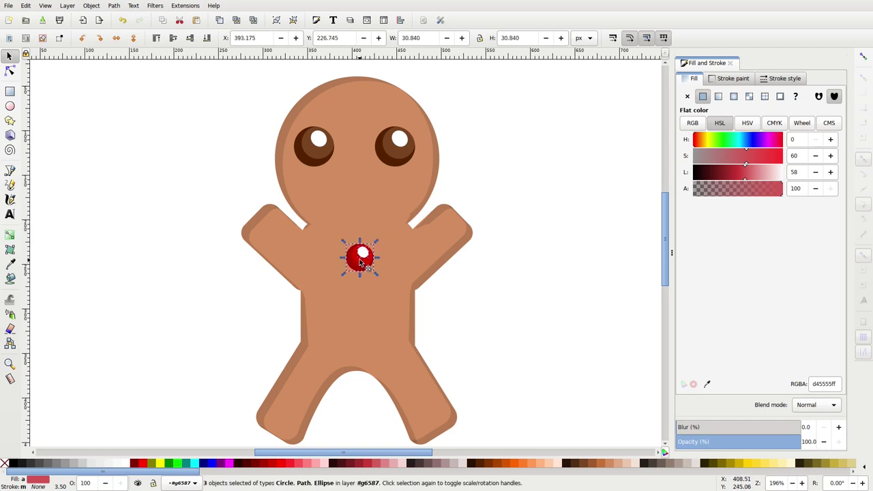
pyautogui.rightClick(361, 263)
pyautogui.click(386, 273)
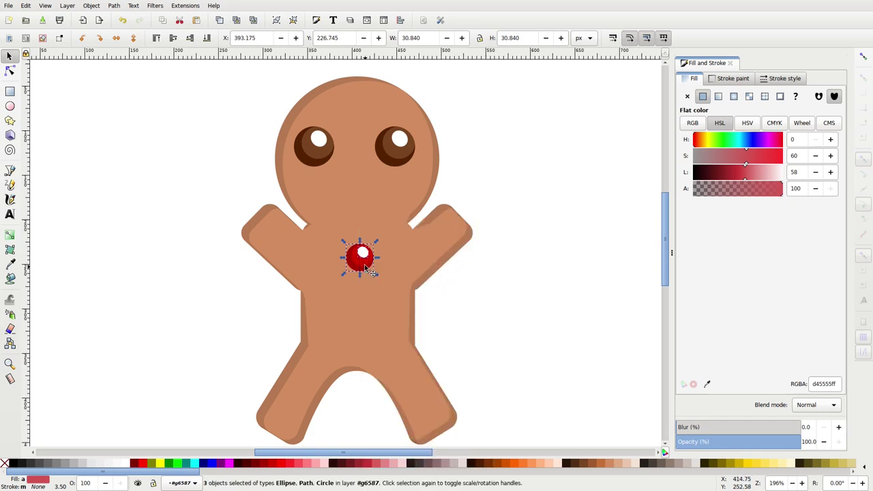
pyautogui.moveTo(360, 265); pyautogui.dragTo(362, 304)
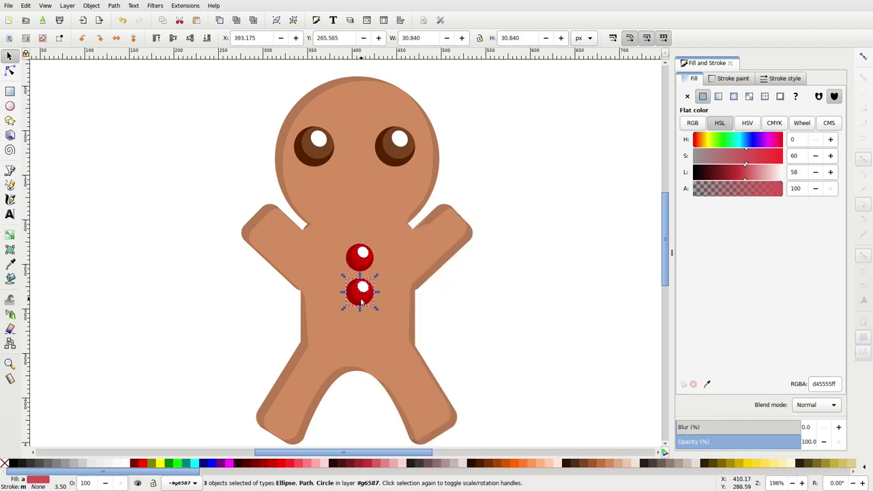
# - Add a third red button below the second, keeping the column evenly spaced
pyautogui.rightClick(362, 301)
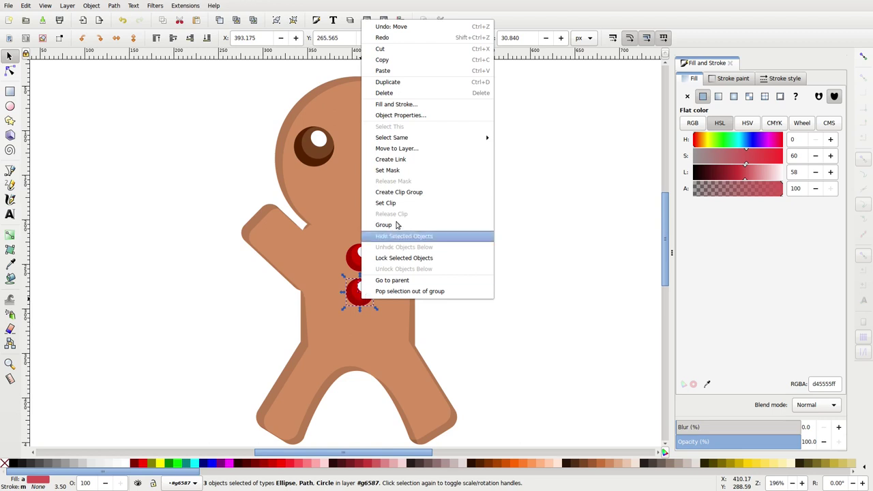
pyautogui.click(388, 82)
pyautogui.moveTo(360, 297); pyautogui.dragTo(362, 343)
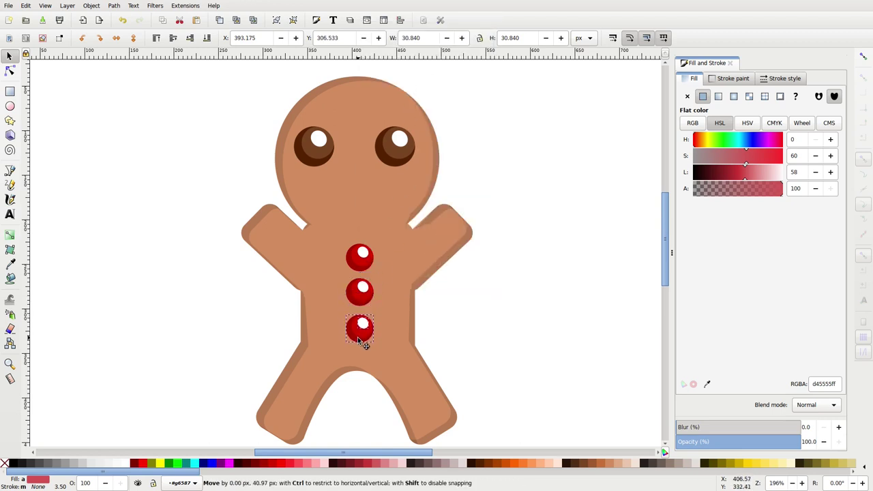
pyautogui.moveTo(363, 339); pyautogui.dragTo(362, 332)
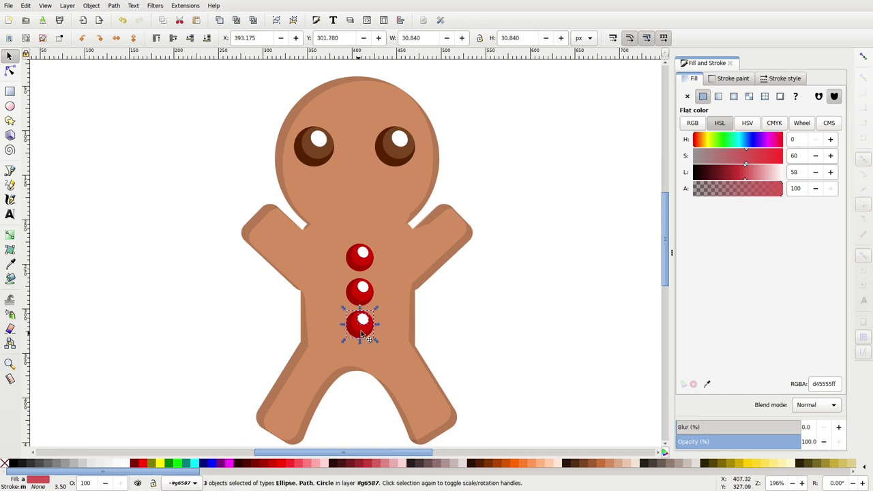
pyautogui.press('Escape')
pyautogui.moveTo(266, 323)
pyautogui.mouseDown()
pyautogui.moveTo(382, 284)
pyautogui.moveTo(362, 296)
pyautogui.mouseUp()
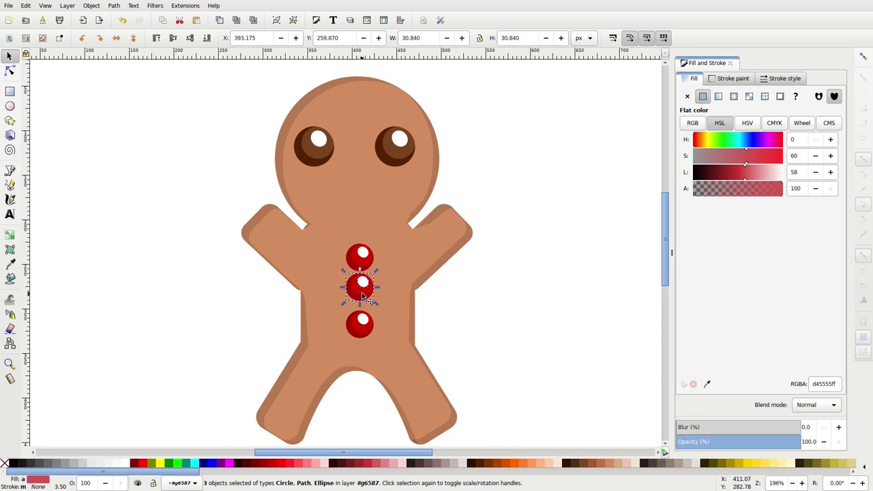
pyautogui.click(243, 323)
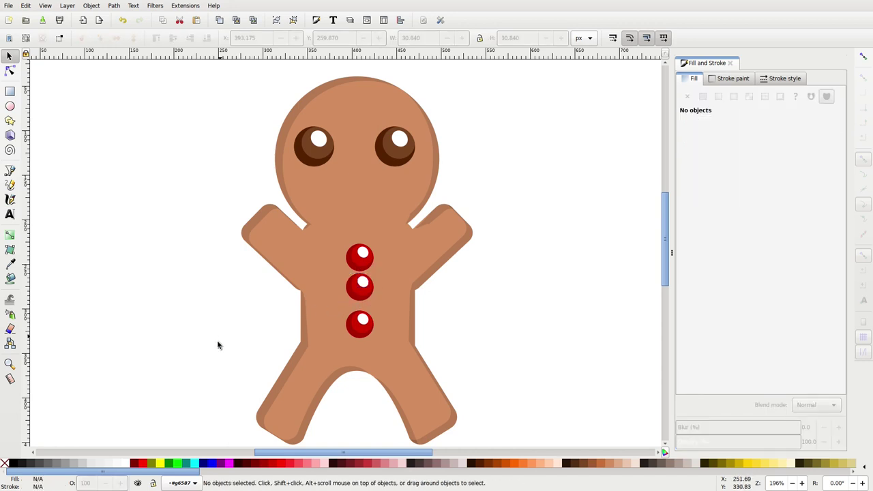
pyautogui.moveTo(221, 379); pyautogui.dragTo(411, 308)
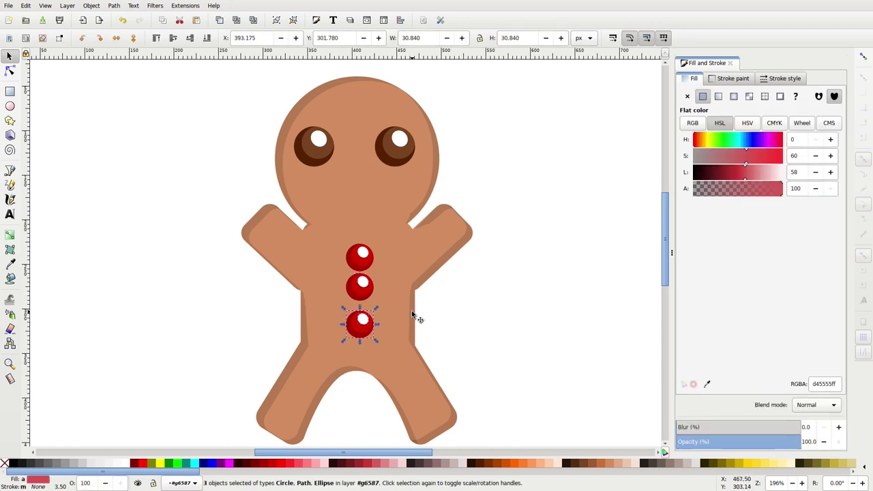
pyautogui.moveTo(360, 326); pyautogui.dragTo(360, 317)
pyautogui.hotkey('ctrl', 'z')
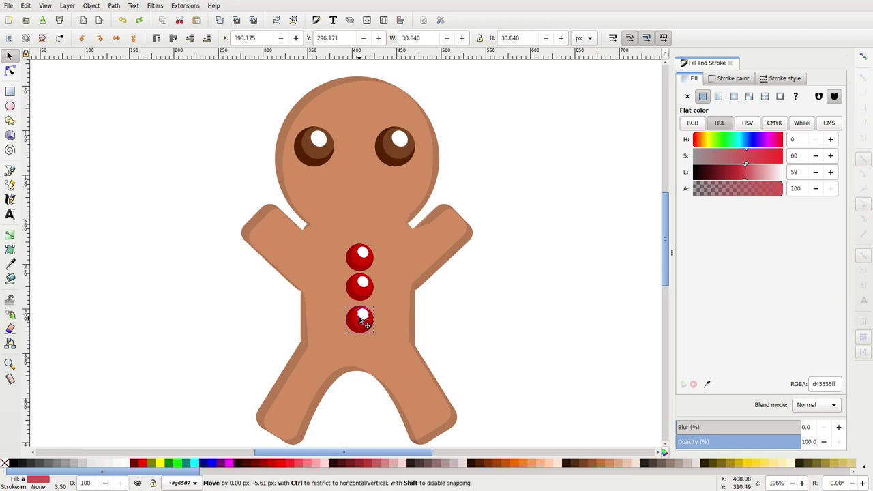
pyautogui.click(474, 319)
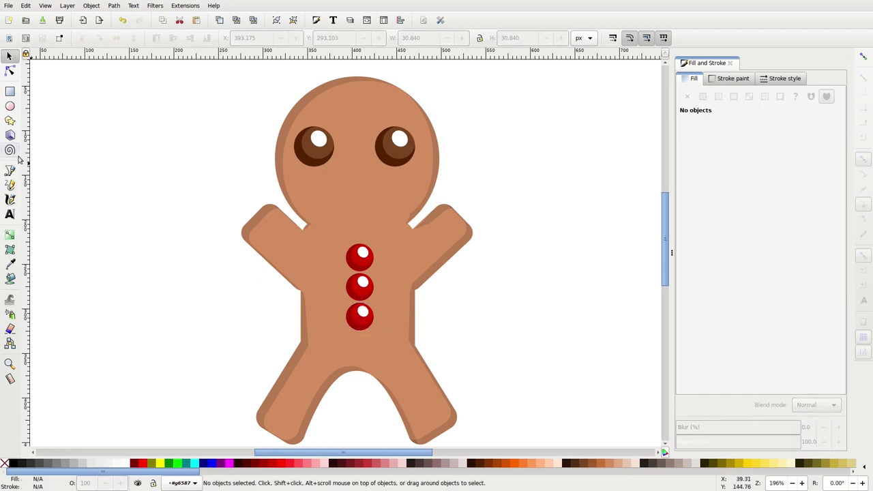
# - Draw a small circle at the neck and fill it bright green #00D400
pyautogui.click(11, 107)
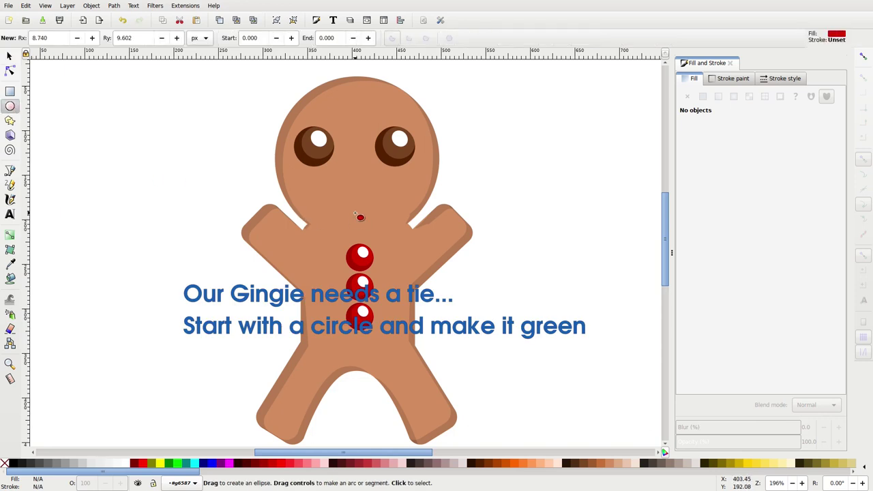
pyautogui.moveTo(345, 207); pyautogui.dragTo(374, 233)
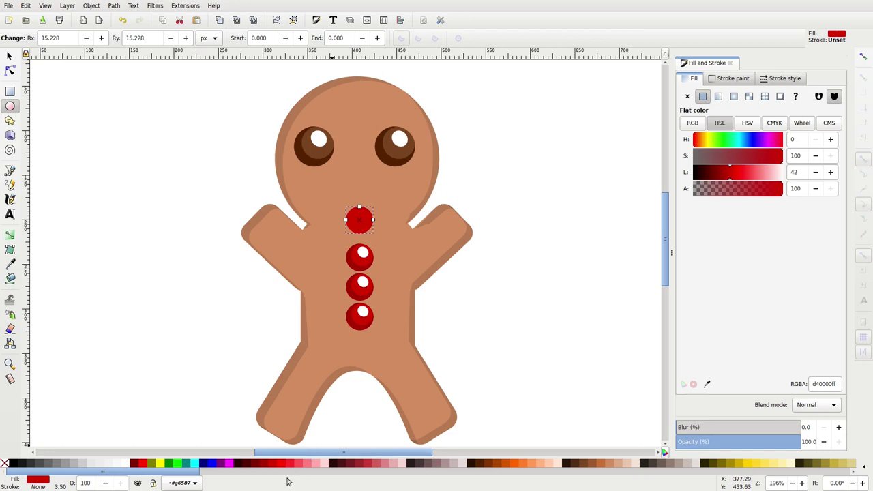
pyautogui.moveTo(185, 478); pyautogui.dragTo(403, 477)
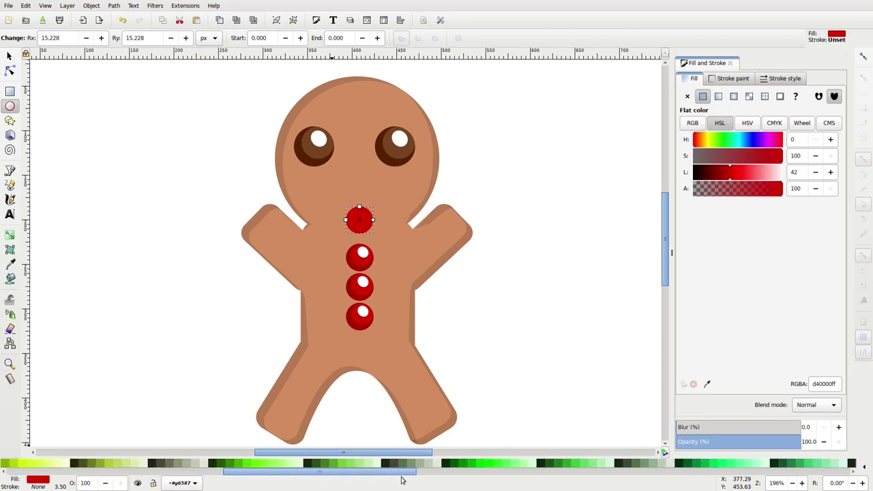
pyautogui.click(480, 467)
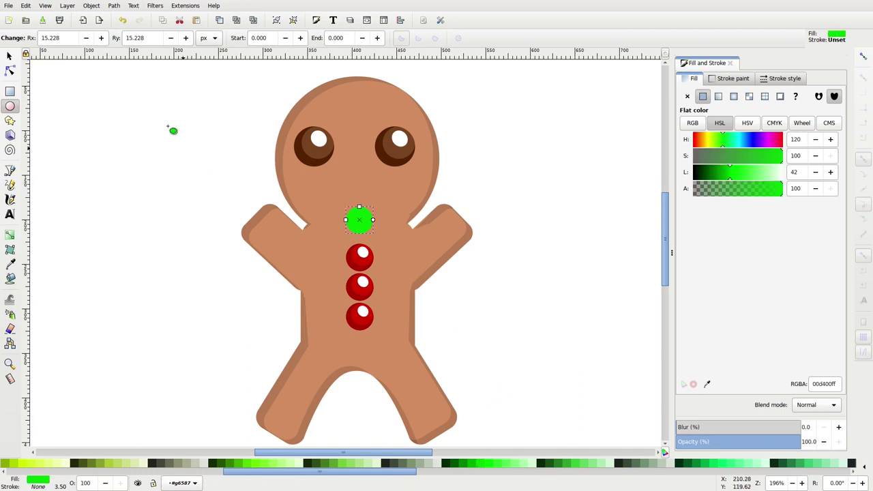
# - Resize the green circle to about 28.7 px and nudge it up and left
pyautogui.click(10, 56)
pyautogui.click(171, 141)
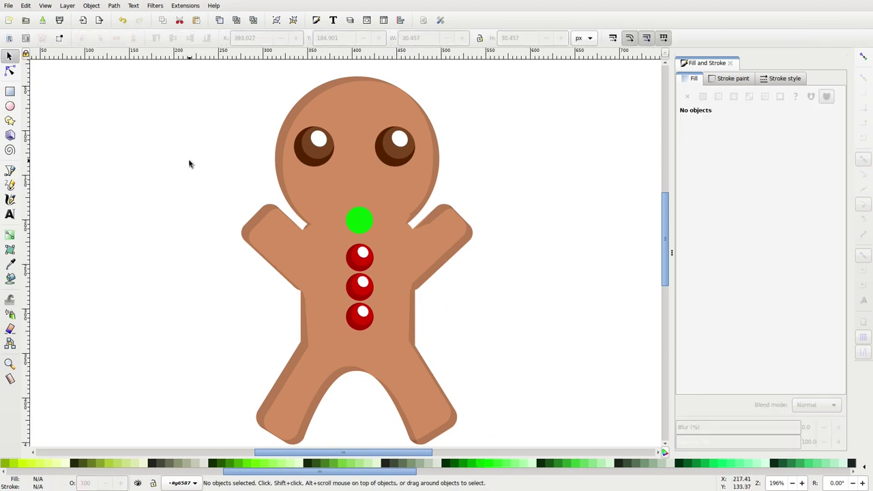
pyautogui.press('+')
pyautogui.press('+')
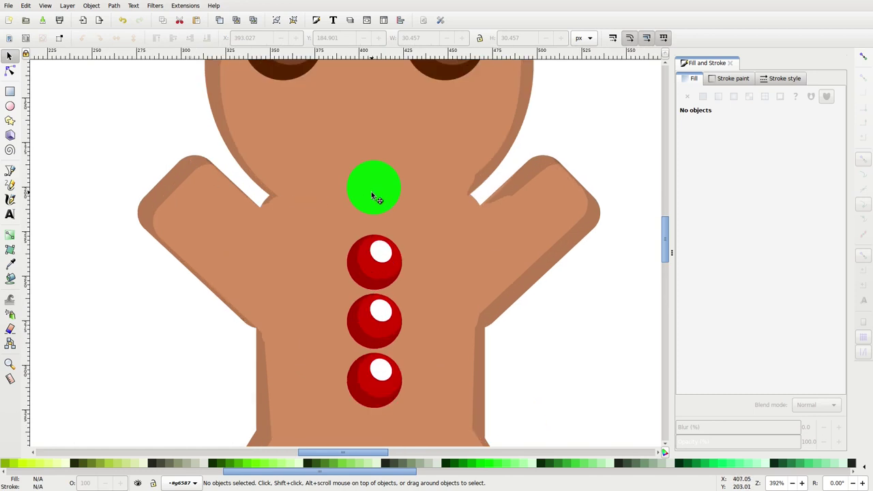
pyautogui.click(374, 196)
pyautogui.moveTo(402, 161)
pyautogui.mouseDown()
pyautogui.moveTo(394, 172)
pyautogui.moveTo(400, 160)
pyautogui.mouseUp()
pyautogui.click(375, 188)
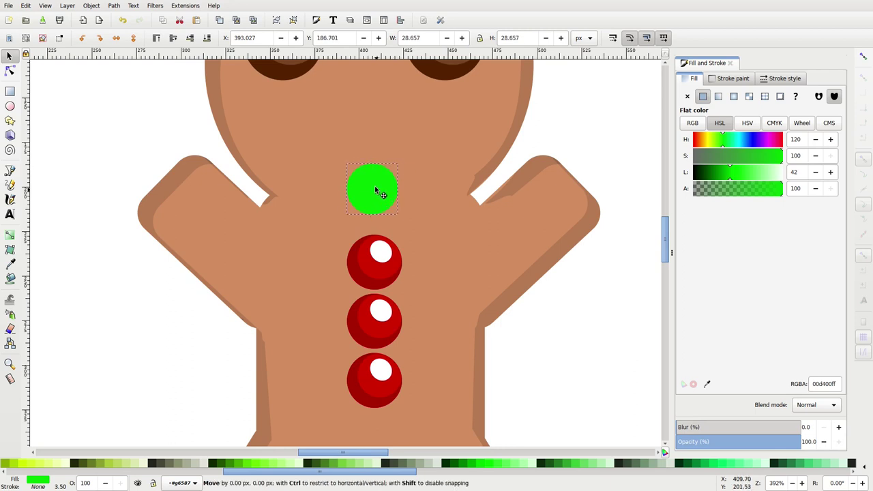
pyautogui.moveTo(374, 187); pyautogui.dragTo(373, 184)
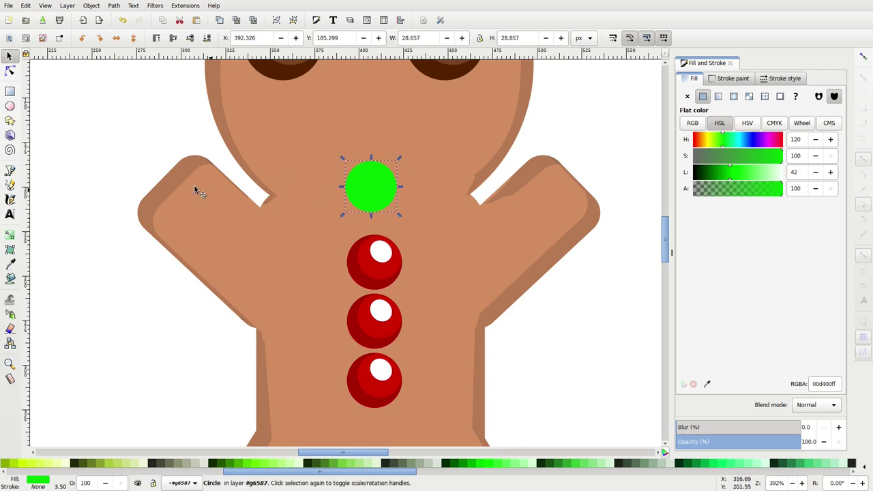
# - Draw a green polygon beside the head and reduce it to three corners
pyautogui.click(9, 120)
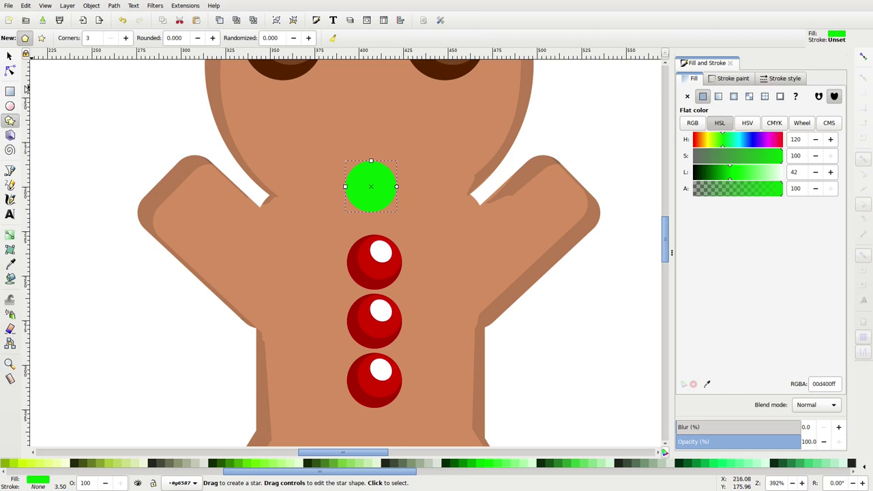
pyautogui.click(42, 38)
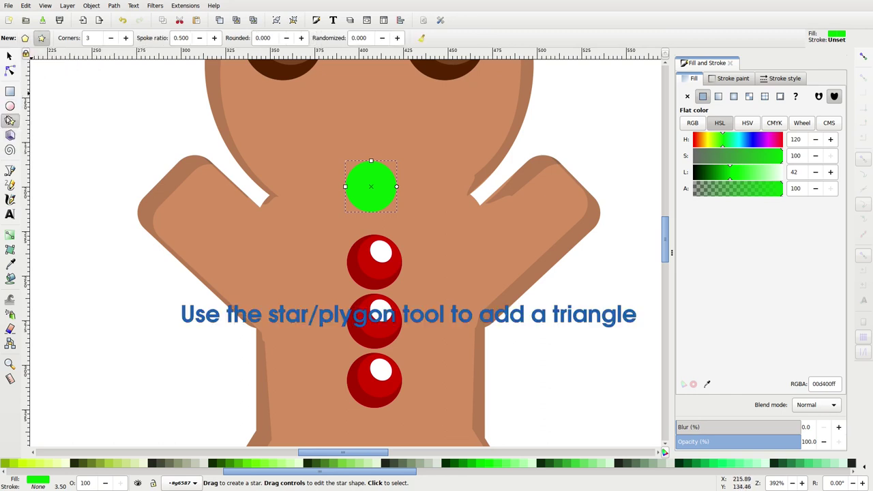
pyautogui.moveTo(103, 127); pyautogui.dragTo(128, 149)
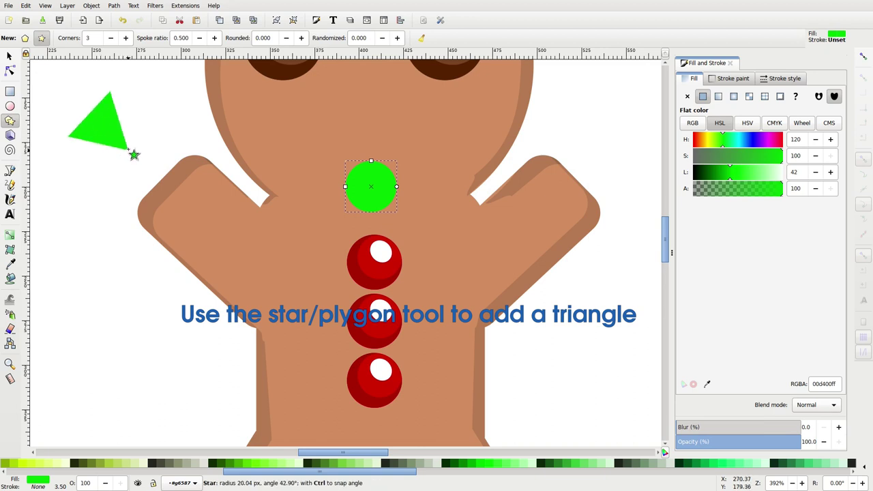
pyautogui.click(33, 39)
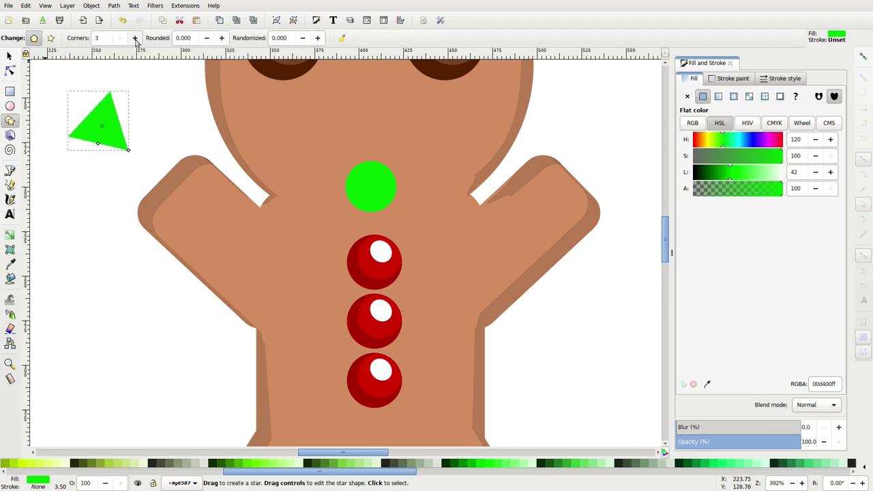
pyautogui.click(136, 39)
pyautogui.scroll(1, 118, 41)
pyautogui.scroll(1, 117, 41)
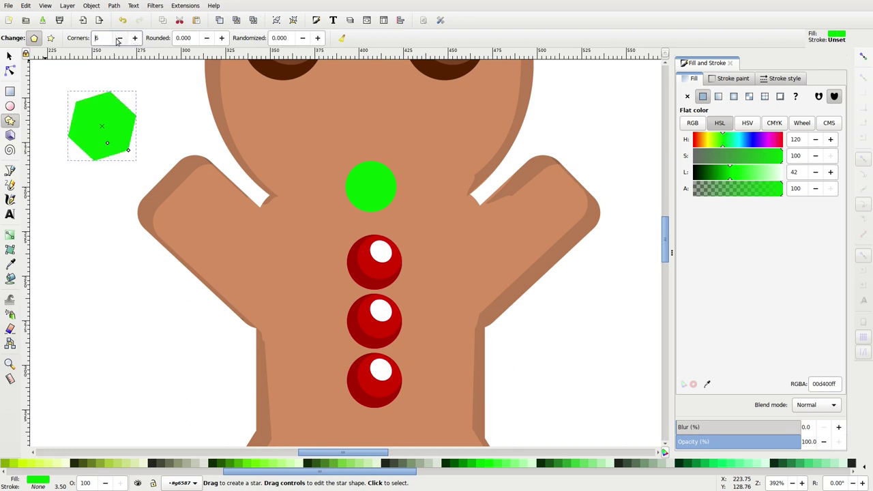
pyautogui.scroll(-1, 117, 41)
pyautogui.scroll(-1, 117, 41)
pyautogui.scroll(-1, 117, 41)
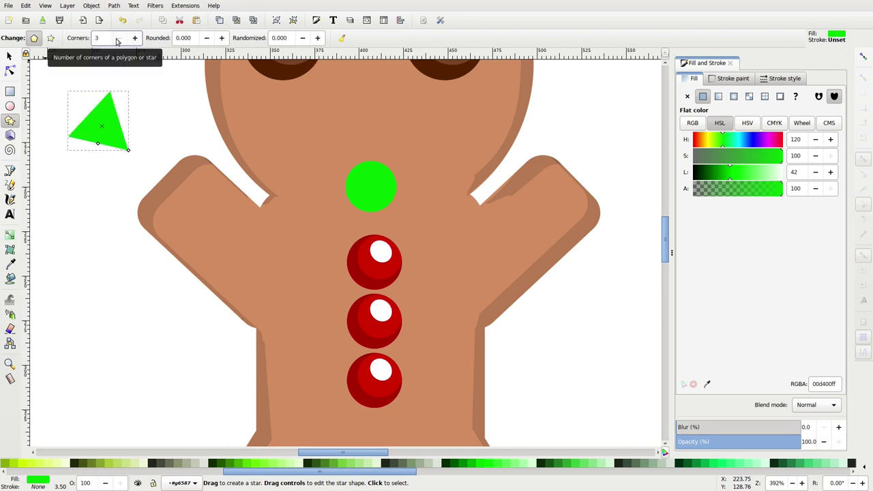
# - Rotate the triangle about −44° to point right and stretch it to 47.55 × 34.71 px
pyautogui.click(10, 56)
pyautogui.click(112, 140)
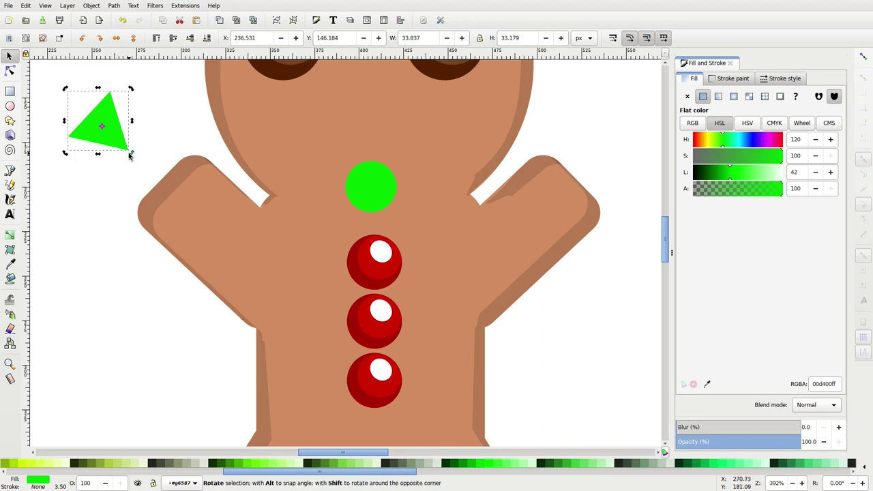
pyautogui.moveTo(130, 155); pyautogui.dragTo(144, 132)
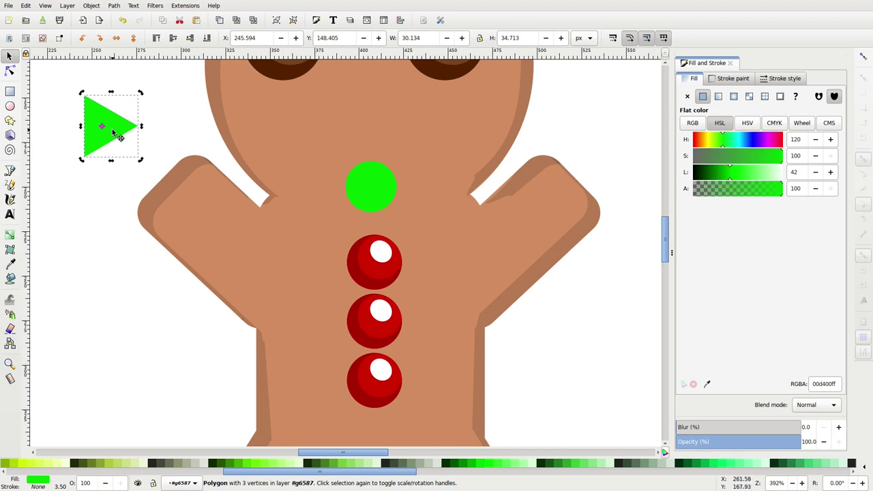
pyautogui.moveTo(140, 128); pyautogui.dragTo(171, 126)
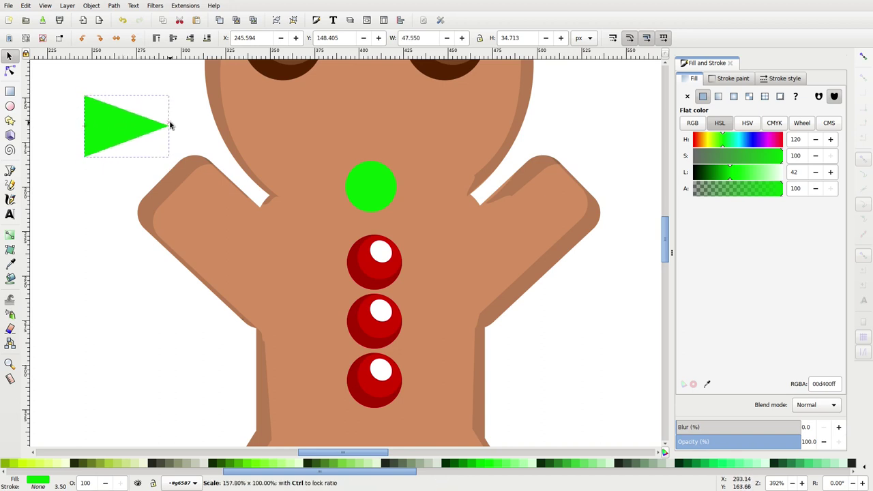
pyautogui.click(114, 6)
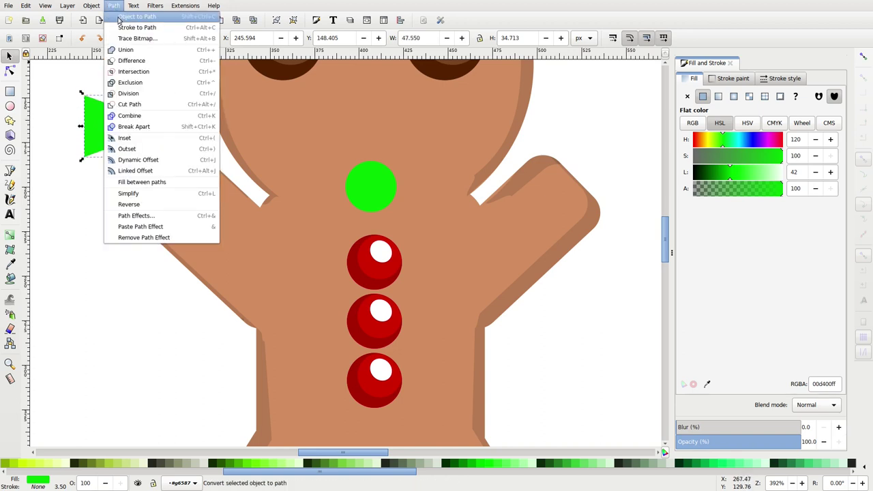
# - Convert the triangle to a path and make all its nodes smooth to round it
pyautogui.click(125, 20)
pyautogui.click(10, 71)
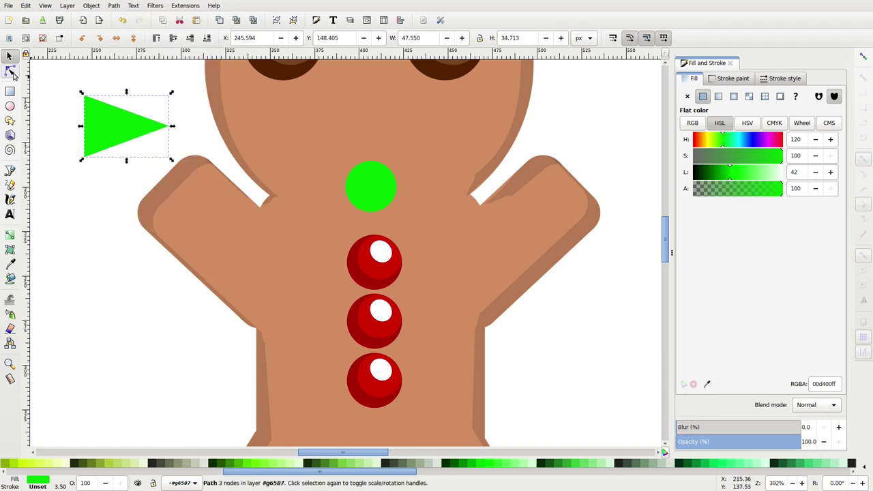
pyautogui.moveTo(75, 82); pyautogui.dragTo(180, 167)
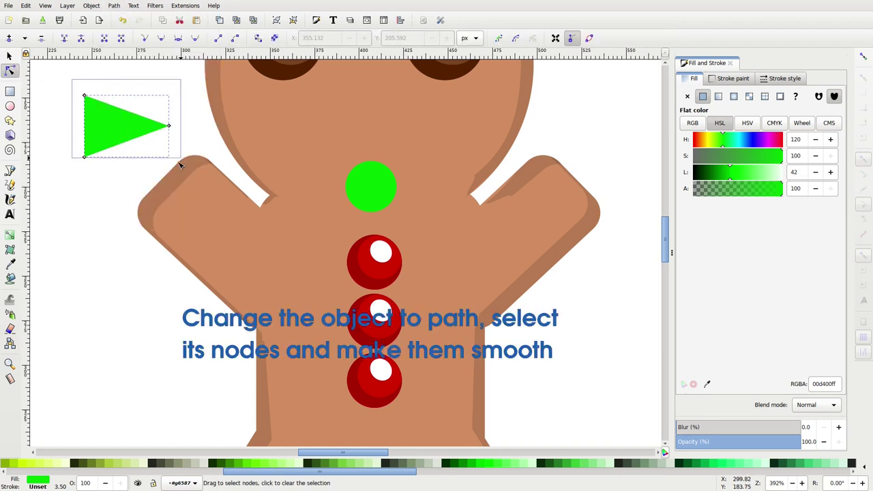
pyautogui.click(161, 39)
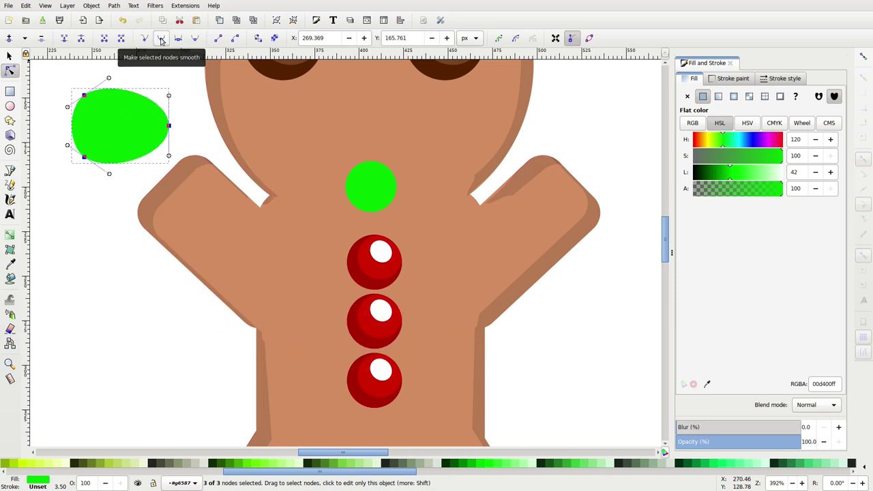
# - Place the lobe left of the chest circle at 40.834 × 31.583 px and duplicate it
pyautogui.click(9, 57)
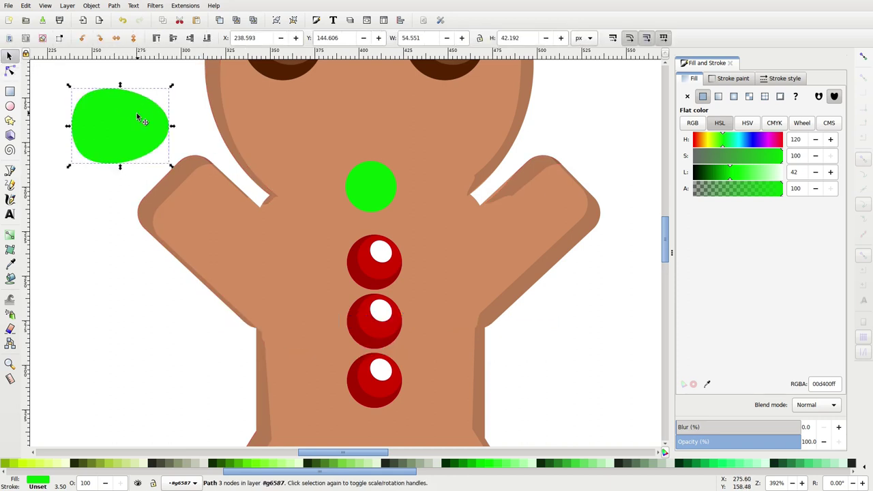
pyautogui.moveTo(137, 118); pyautogui.dragTo(306, 179)
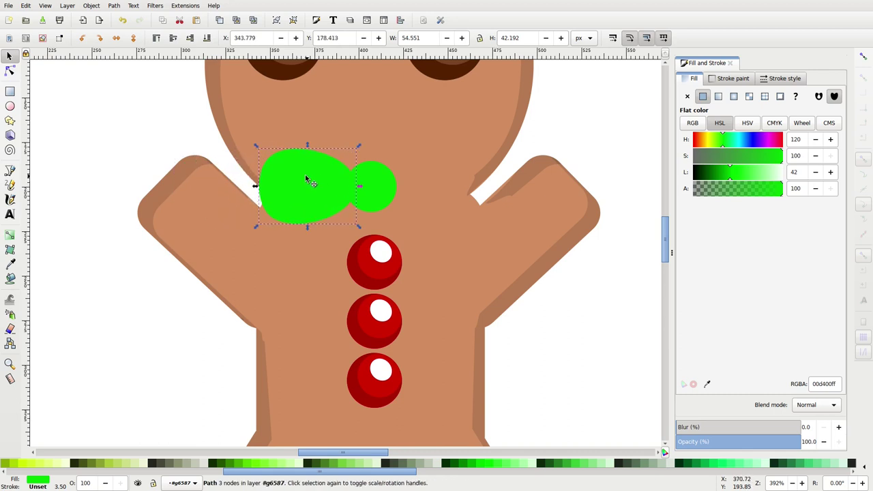
pyautogui.moveTo(256, 146); pyautogui.dragTo(282, 159)
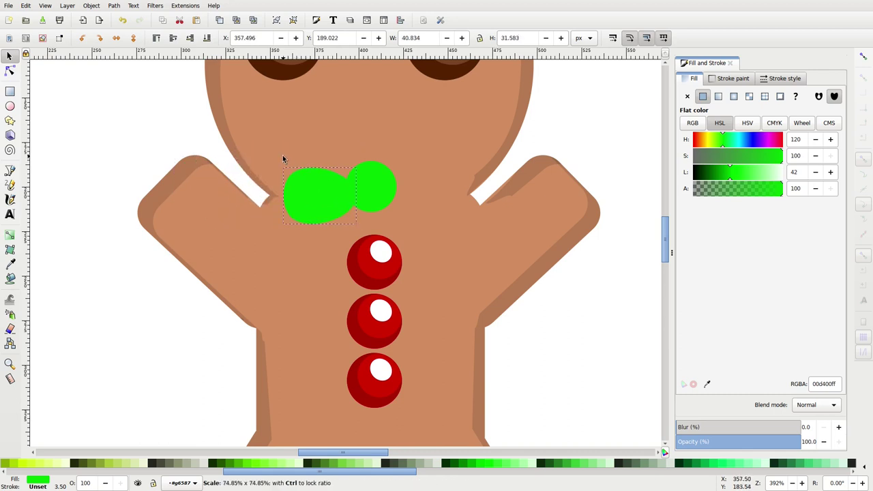
pyautogui.moveTo(321, 188); pyautogui.dragTo(320, 178)
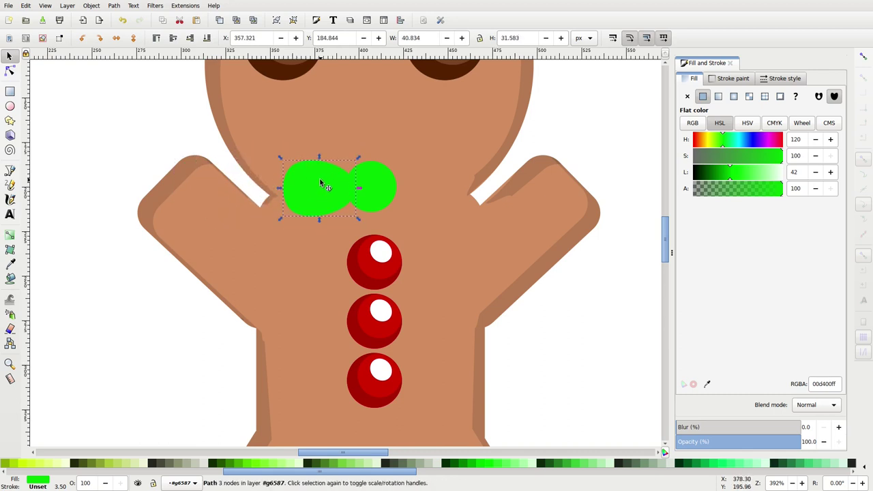
pyautogui.rightClick(319, 179)
pyautogui.click(344, 242)
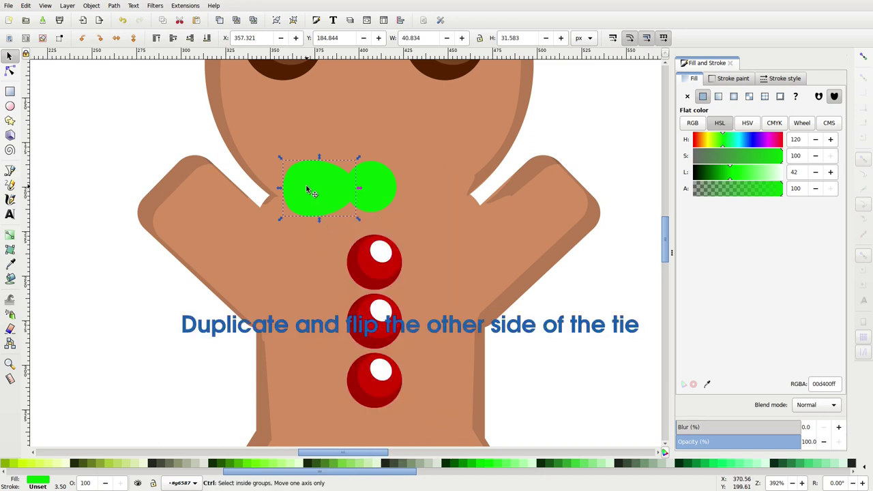
# - Flip the duplicate lobe horizontally and position it right of the green circle at X 414.070
pyautogui.click(117, 39)
pyautogui.moveTo(308, 180); pyautogui.dragTo(415, 179)
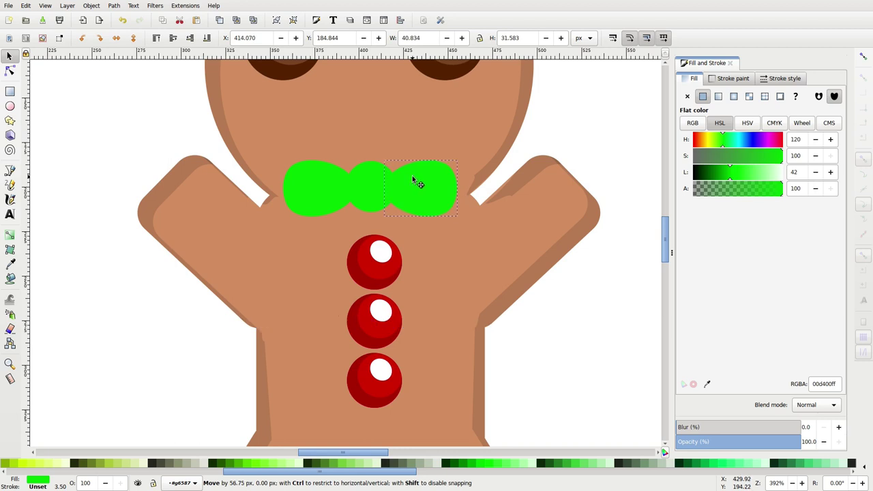
pyautogui.moveTo(414, 179); pyautogui.dragTo(414, 181)
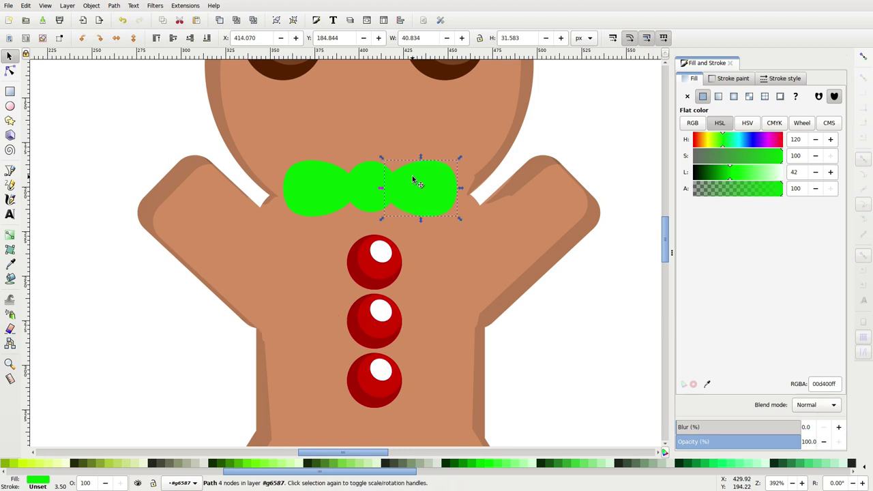
# - Duplicate the right lobe twice, colouring one copy #00aa00 and the top copy #D5FFD5
pyautogui.rightClick(440, 202)
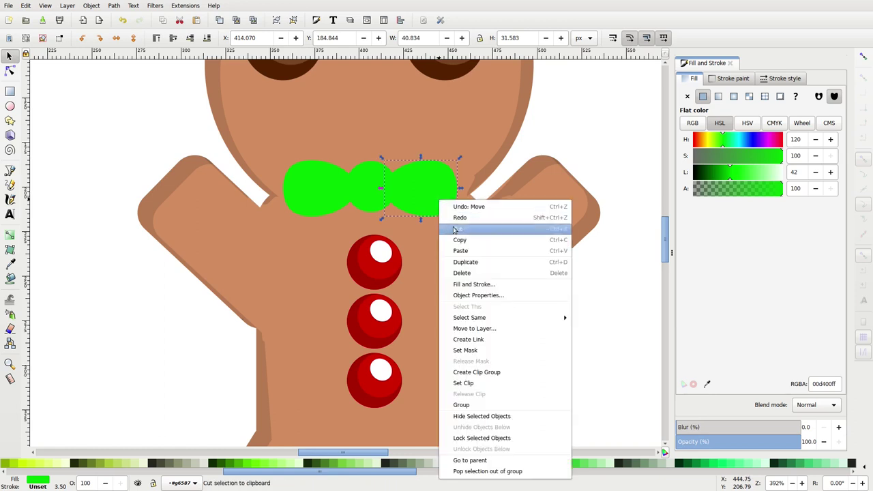
pyautogui.click(479, 264)
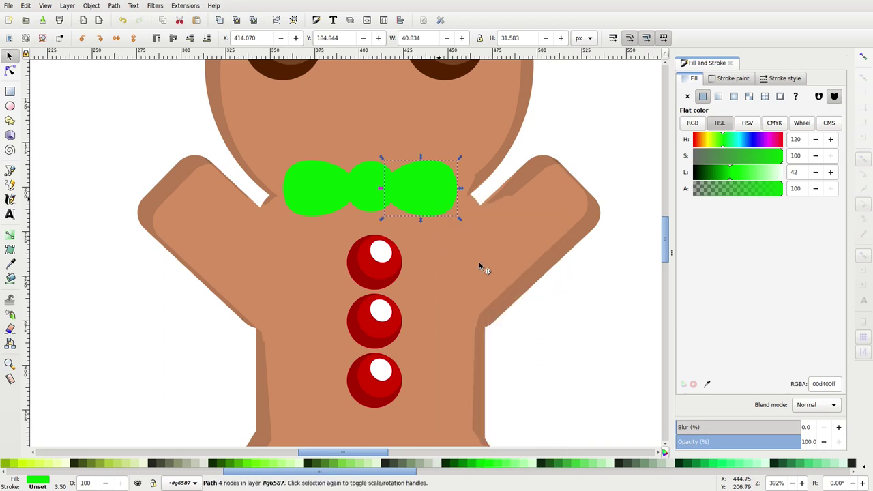
pyautogui.click(471, 464)
pyautogui.rightClick(434, 192)
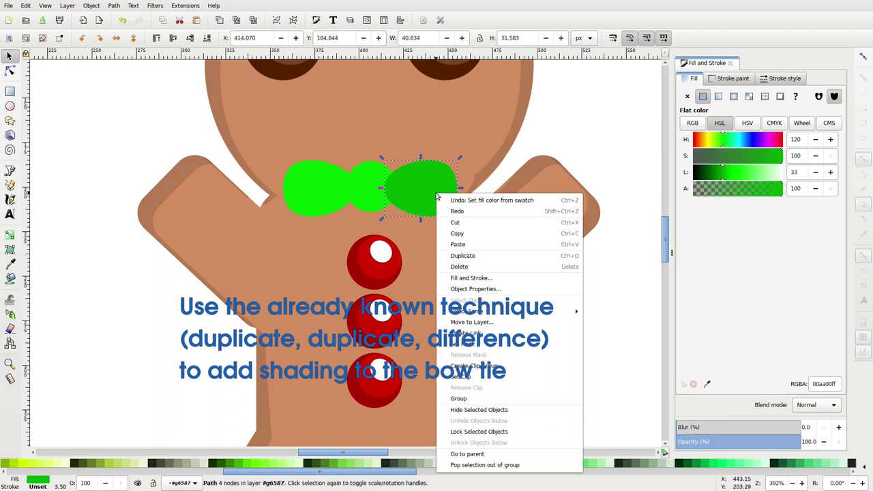
pyautogui.click(457, 259)
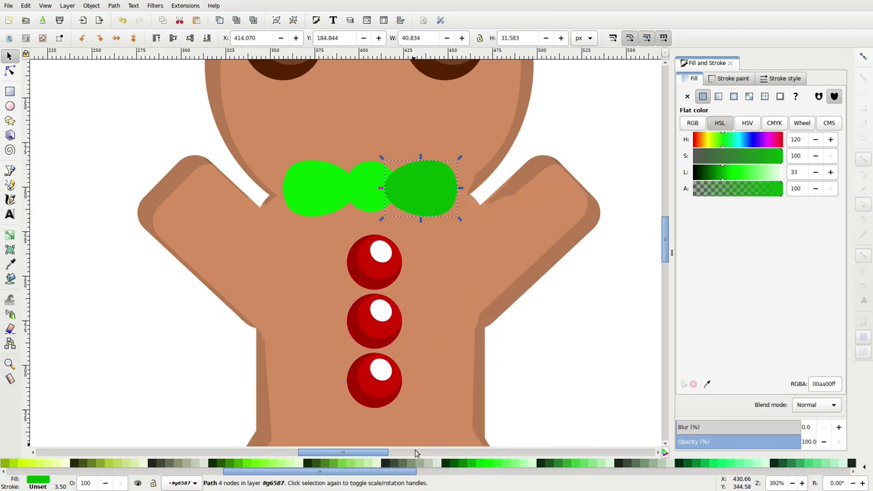
pyautogui.click(534, 464)
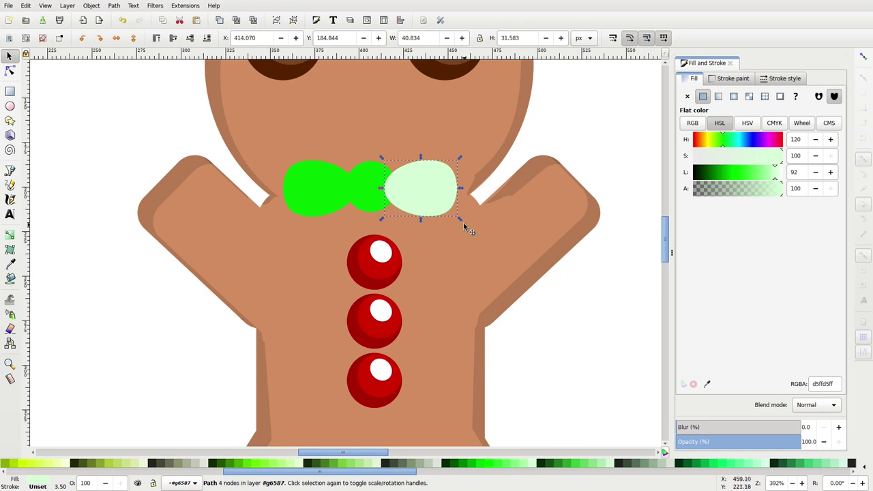
# - Shrink and raise the pale copy, then subtract it from the dark lobe leaving a crescent
pyautogui.moveTo(459, 220); pyautogui.dragTo(450, 213)
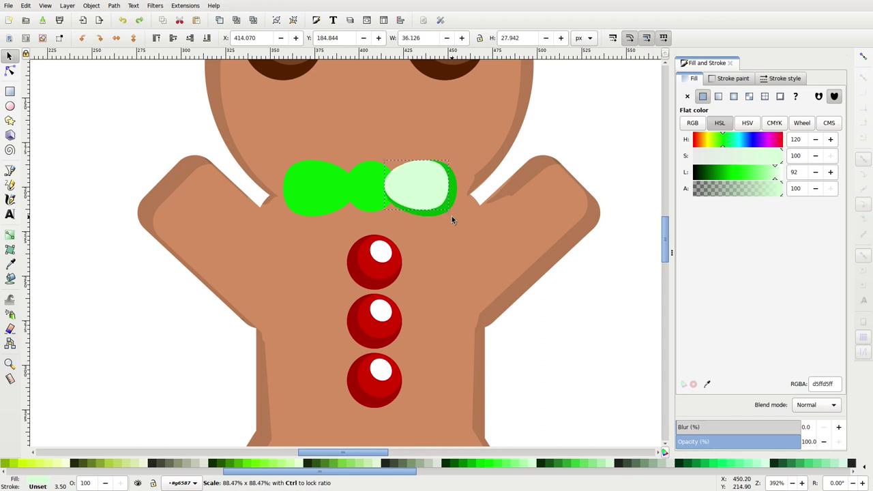
pyautogui.moveTo(450, 213); pyautogui.dragTo(432, 187)
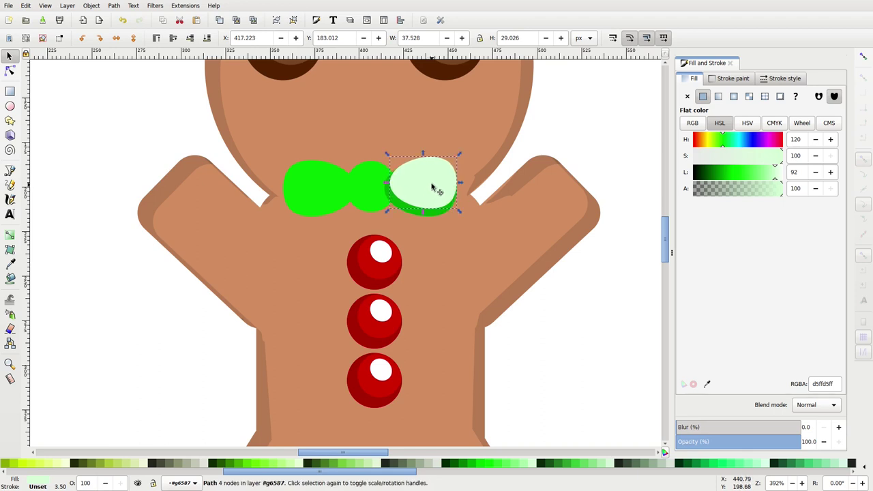
pyautogui.press('shift')
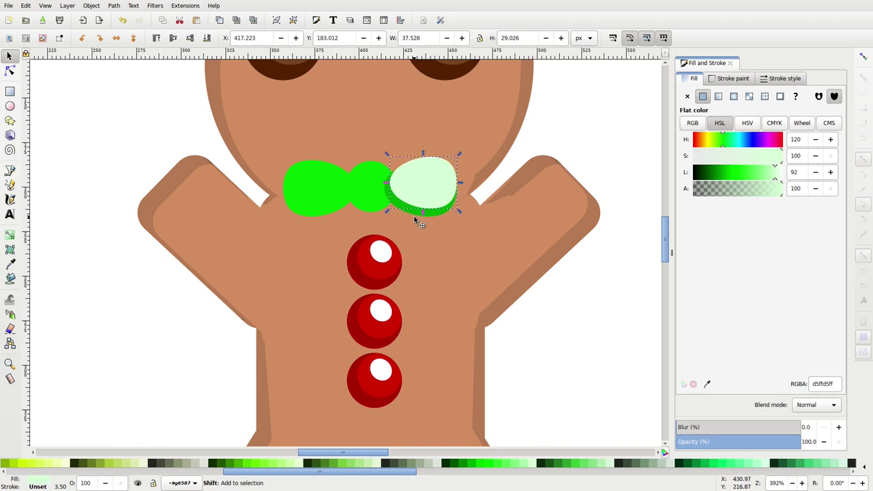
pyautogui.keyDown('shift'); pyautogui.click(414, 218); pyautogui.keyUp('shift')
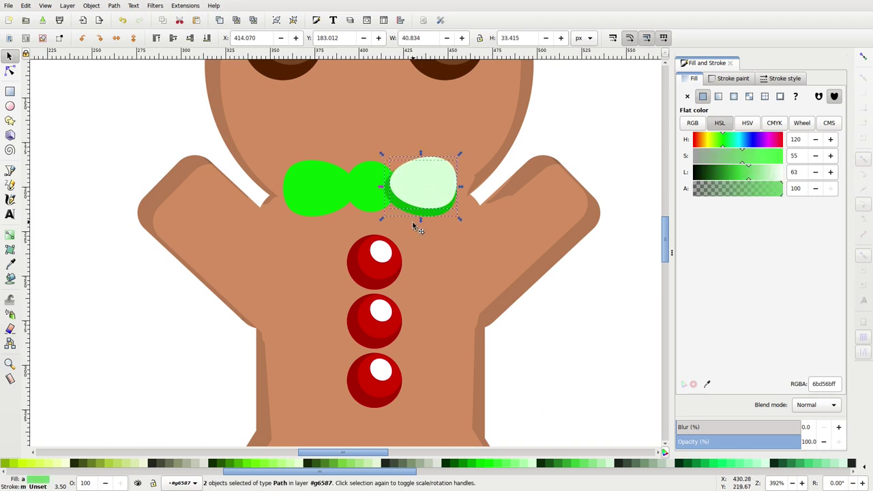
pyautogui.click(116, 8)
pyautogui.click(141, 60)
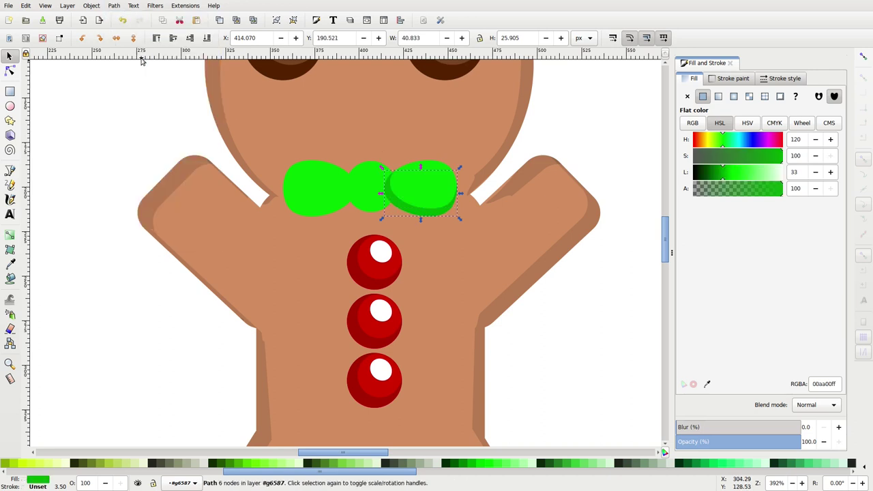
pyautogui.click(319, 195)
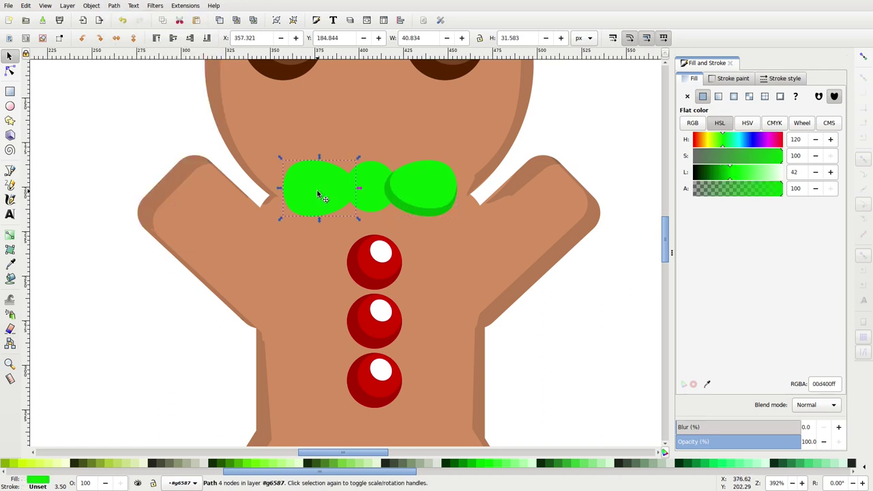
# - Duplicate the left lobe, give it the darker #00aa00 green, and add a pale green copy
pyautogui.rightClick(319, 196)
pyautogui.click(352, 252)
pyautogui.click(10, 264)
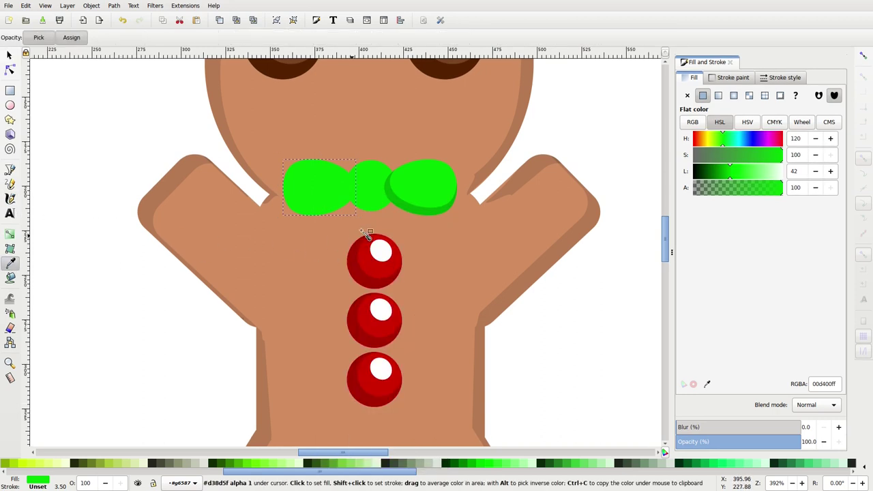
pyautogui.click(414, 201)
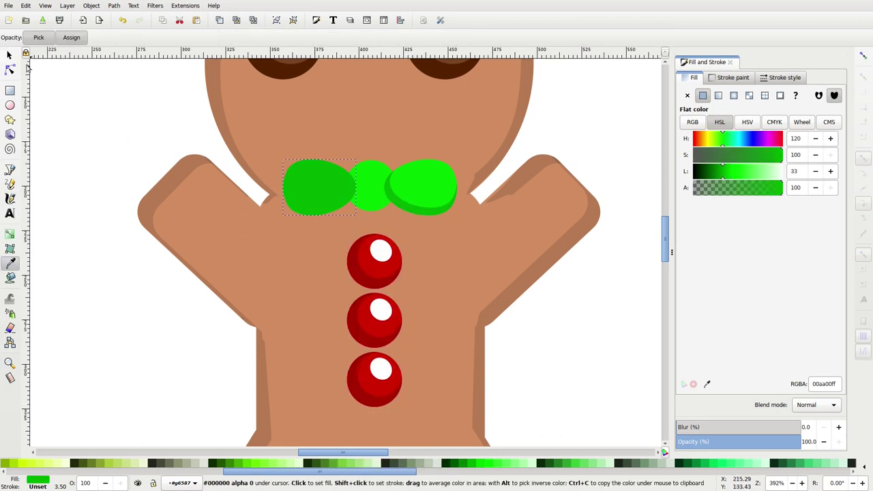
pyautogui.click(9, 55)
pyautogui.rightClick(308, 175)
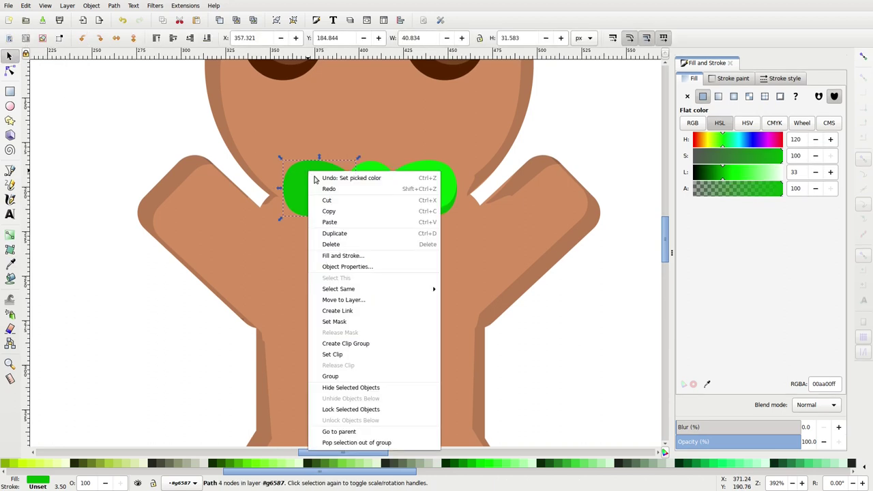
pyautogui.click(340, 233)
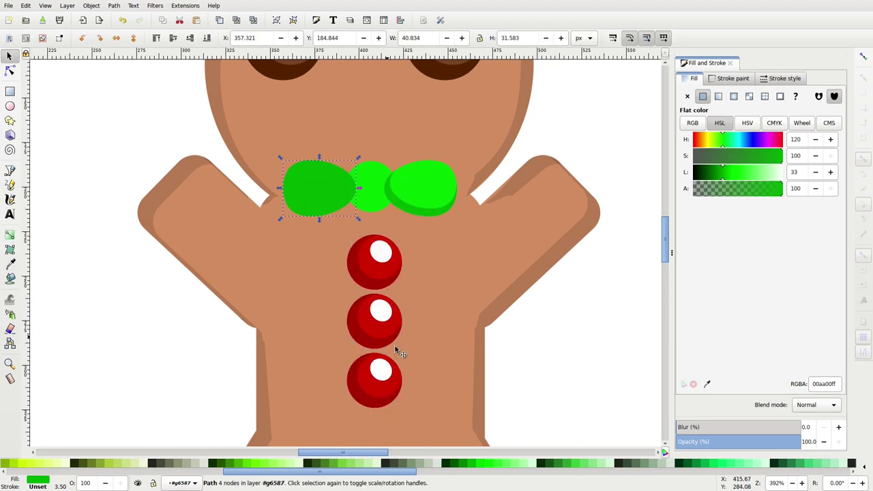
pyautogui.click(533, 466)
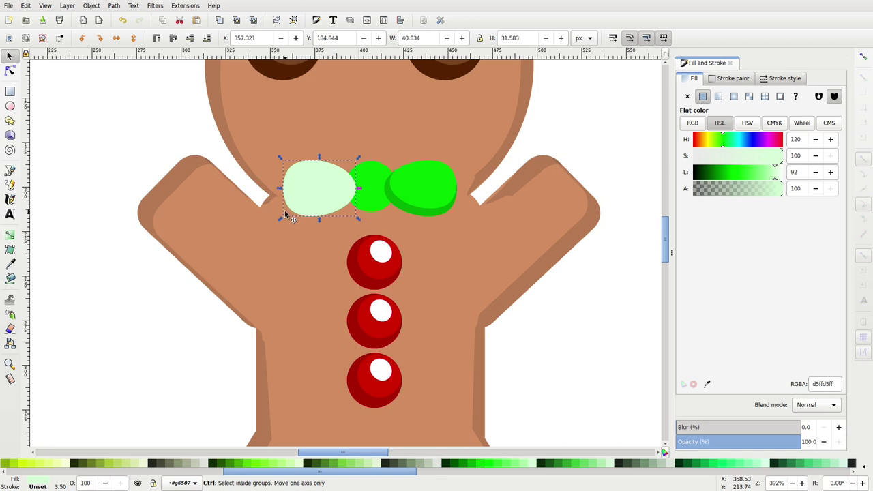
# - Shrink and nudge the pale copy, then subtract it from the dark lobe for a shaded rim
pyautogui.moveTo(280, 218); pyautogui.dragTo(281, 214)
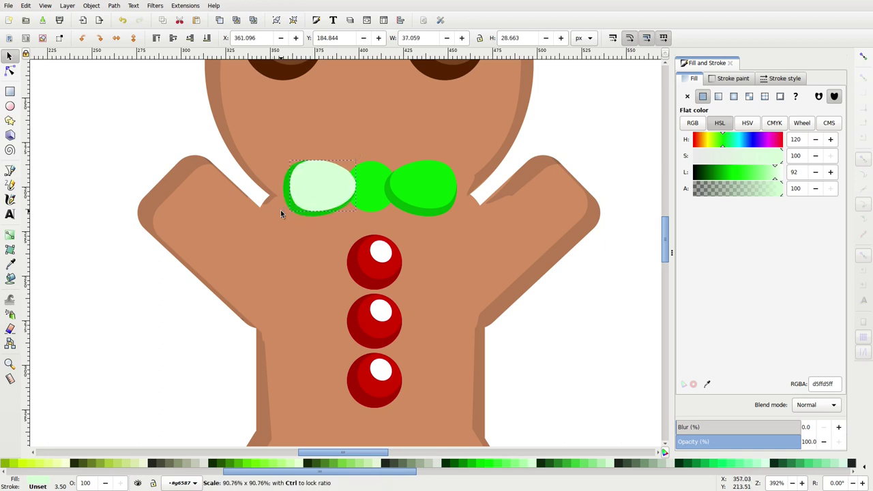
pyautogui.moveTo(327, 185); pyautogui.dragTo(323, 183)
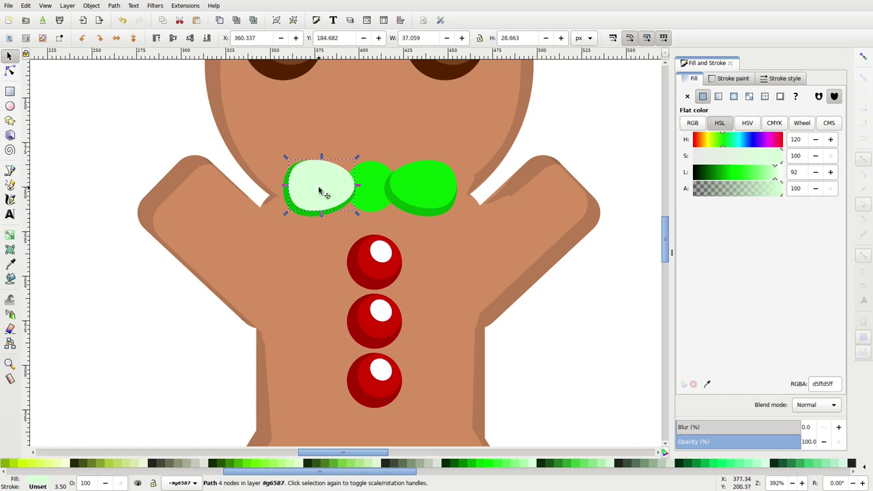
pyautogui.moveTo(317, 189); pyautogui.dragTo(317, 185)
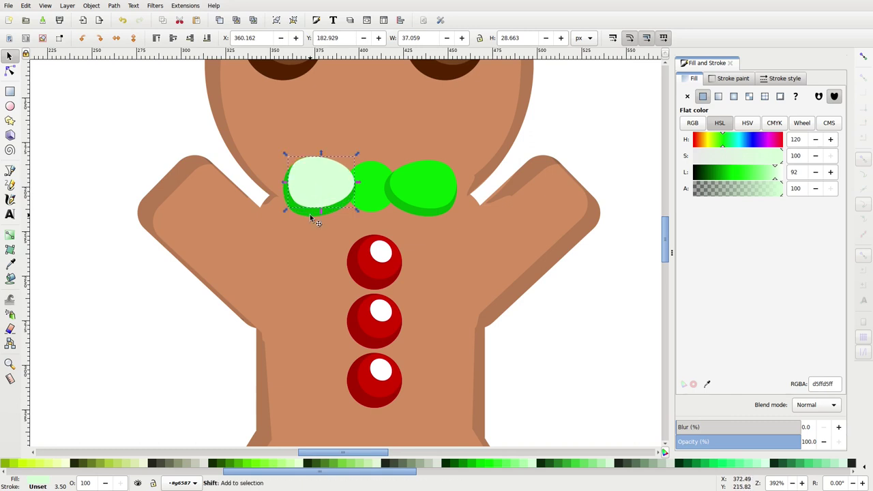
pyautogui.keyDown('shift'); pyautogui.click(310, 217); pyautogui.keyUp('shift')
pyautogui.click(114, 5)
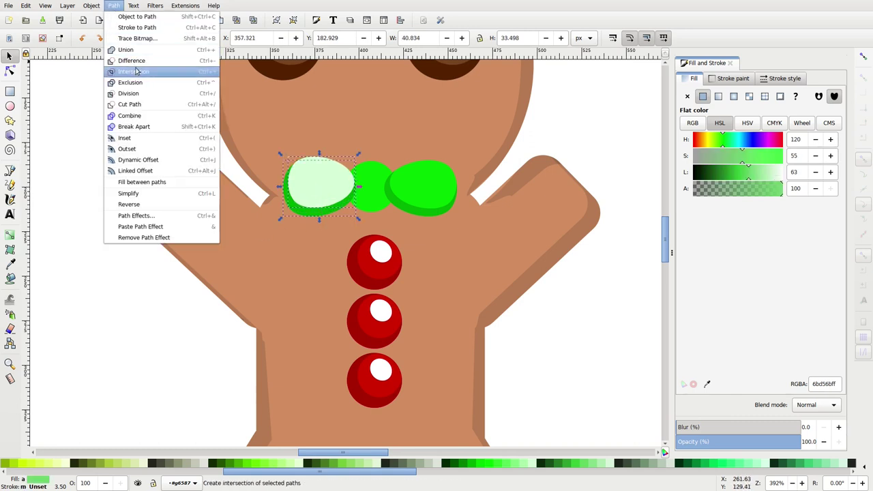
pyautogui.click(140, 61)
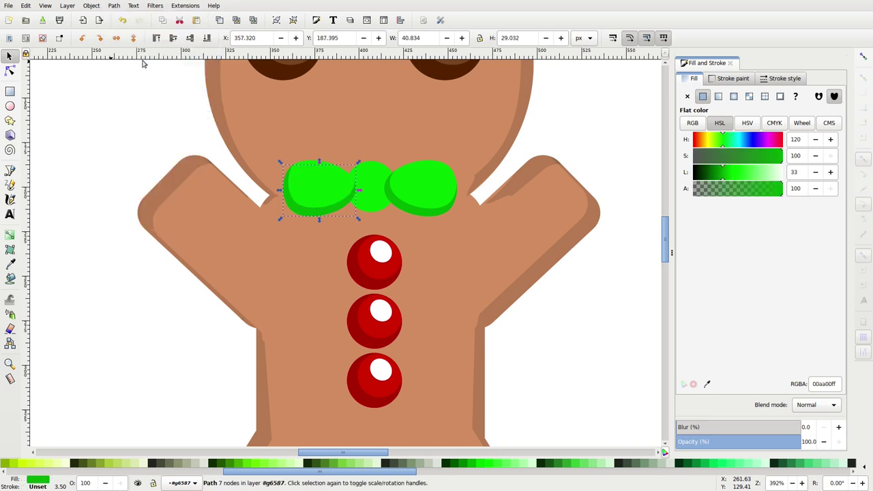
pyautogui.click(374, 178)
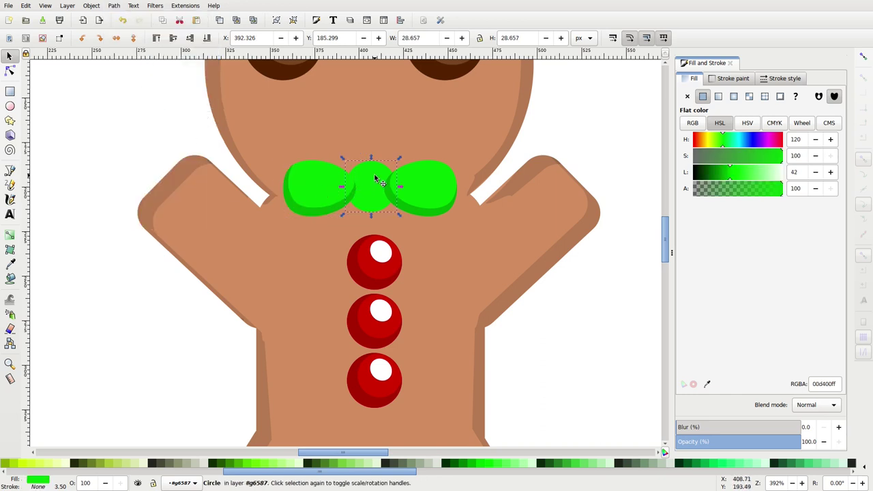
# - Raise the centre circle above both lobes and colour it the darker #00aa00 green
pyautogui.click(173, 40)
pyautogui.click(173, 40)
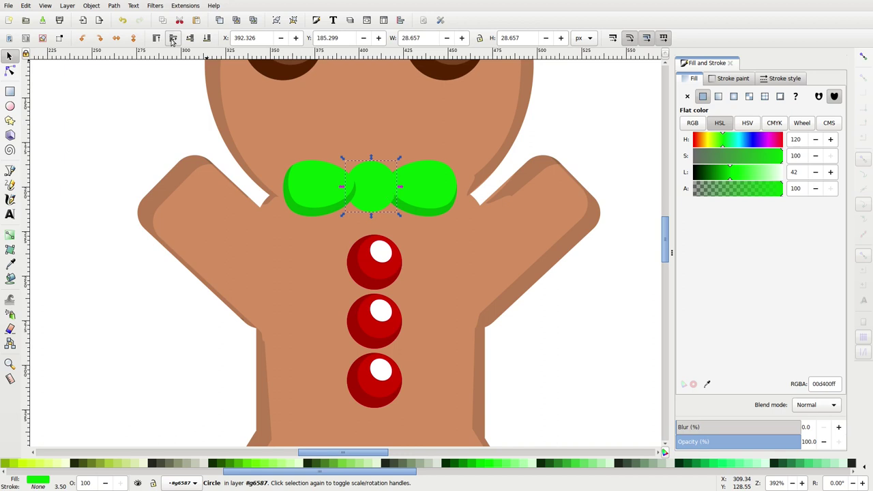
pyautogui.rightClick(360, 185)
pyautogui.click(352, 249)
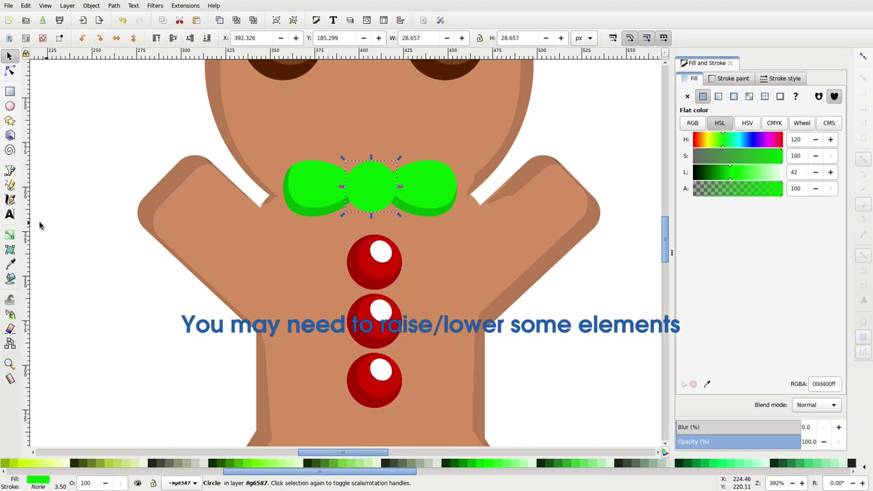
pyautogui.click(10, 263)
pyautogui.click(300, 210)
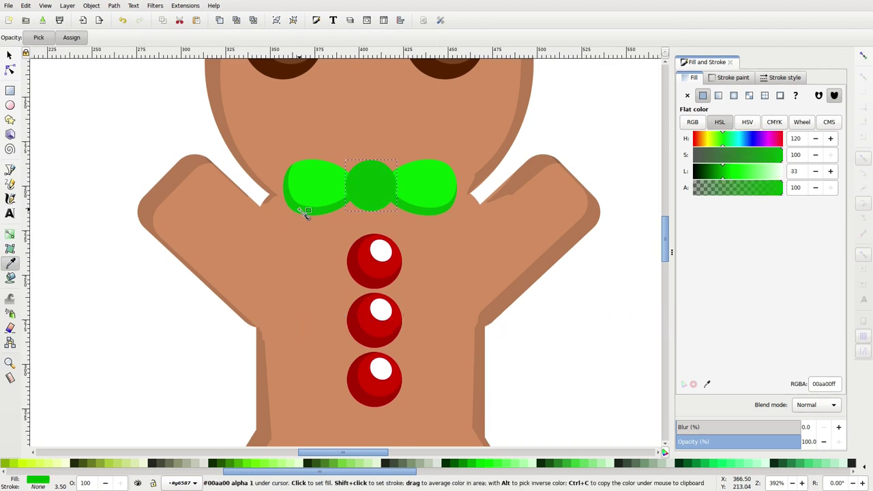
pyautogui.click(10, 54)
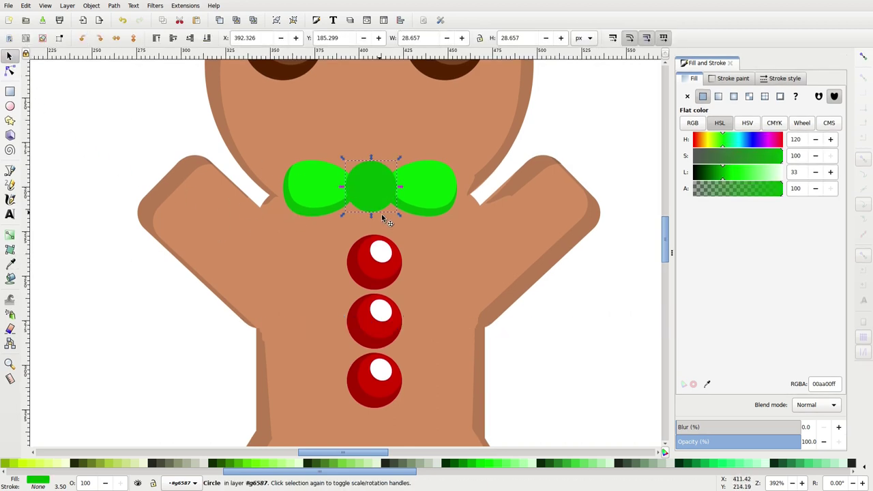
# - Duplicate and shrink the centre circle, then subtract the small copy to leave a shaded crescent
pyautogui.rightClick(381, 188)
pyautogui.click(428, 251)
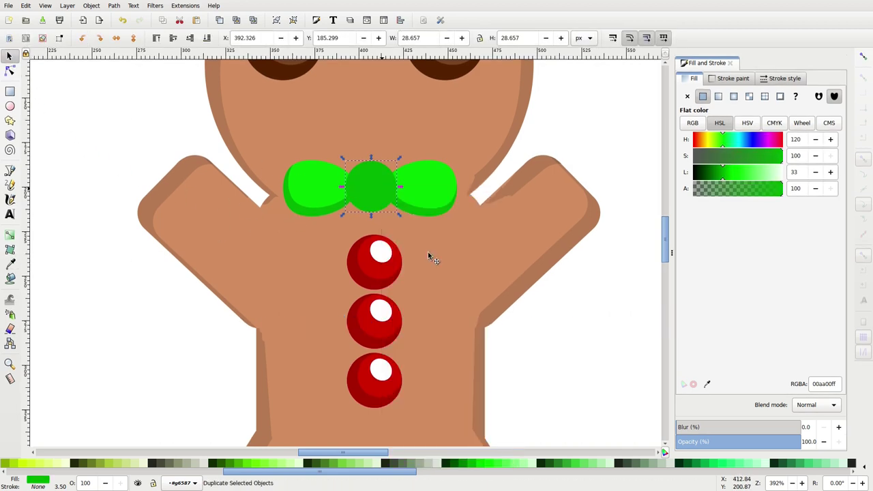
pyautogui.moveTo(399, 214); pyautogui.dragTo(387, 204)
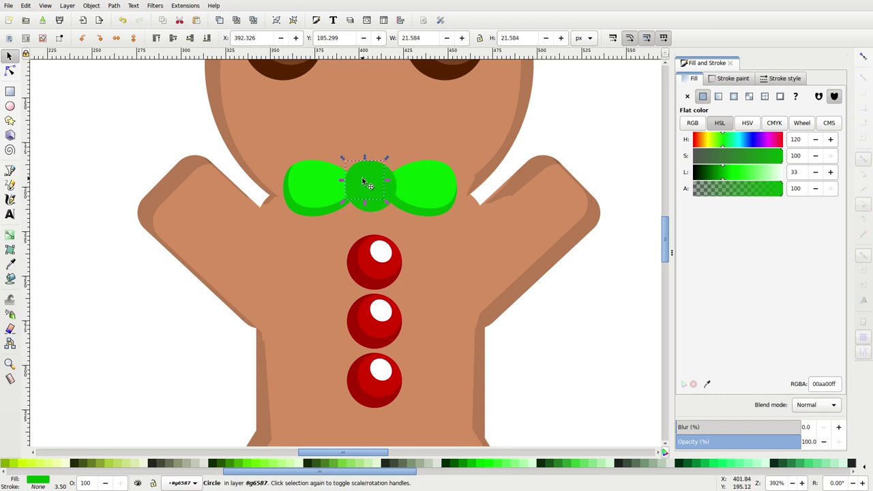
pyautogui.moveTo(371, 182); pyautogui.dragTo(379, 183)
pyautogui.hotkey('ctrl', 'a')
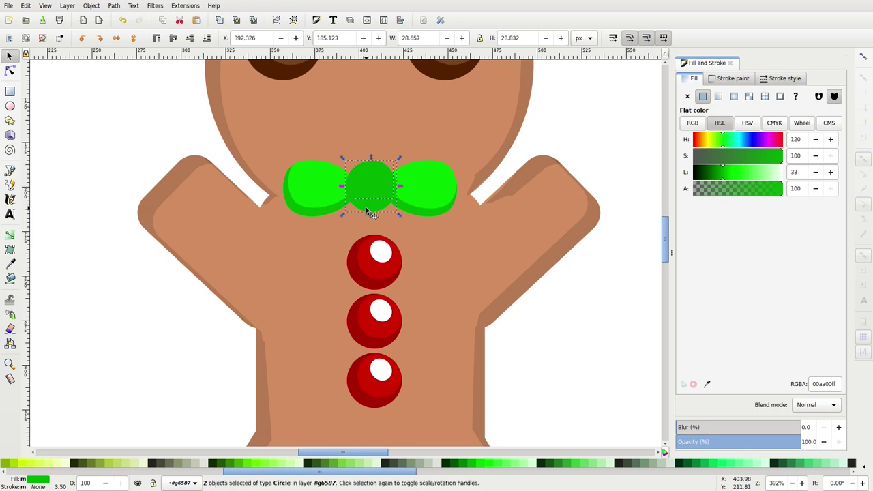
pyautogui.click(114, 5)
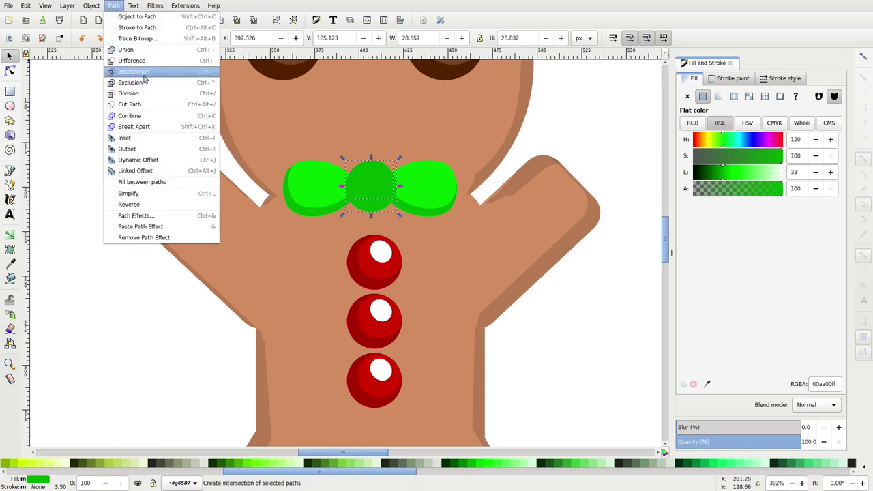
pyautogui.click(145, 59)
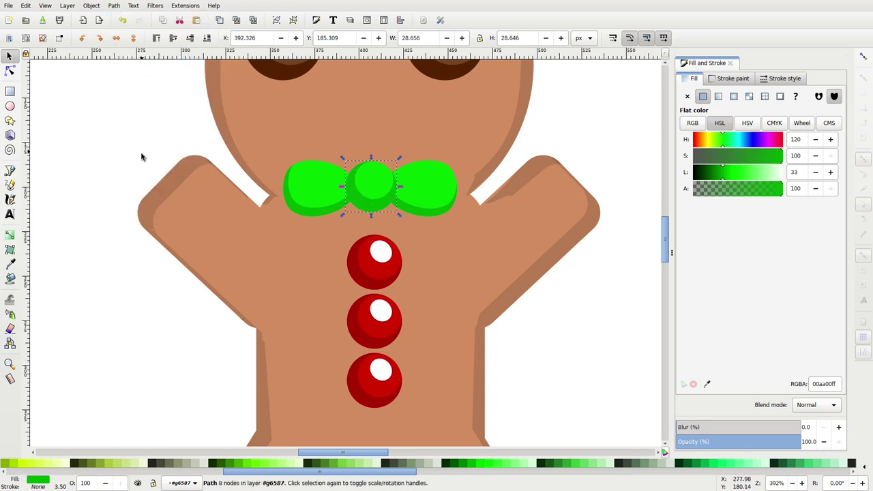
# - Zoom out and draw a short horizontal pencil line left of the gingerbread man
pyautogui.click(125, 181)
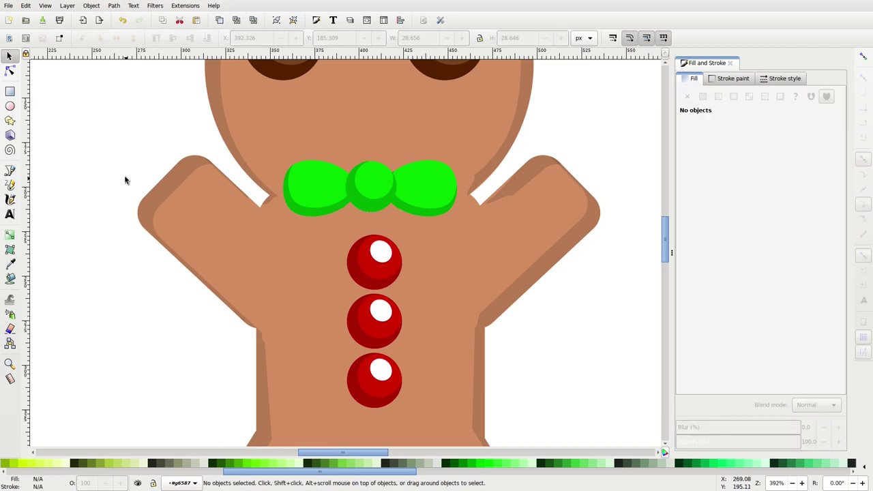
pyautogui.press('-')
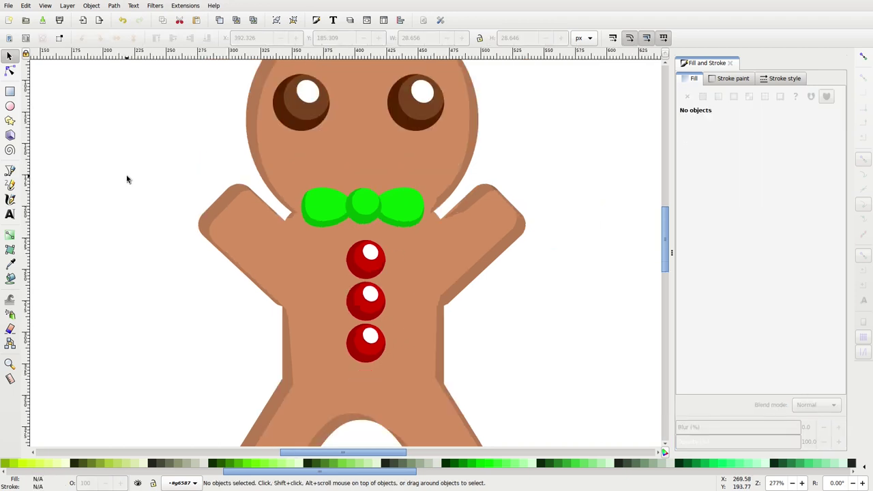
pyautogui.press('-')
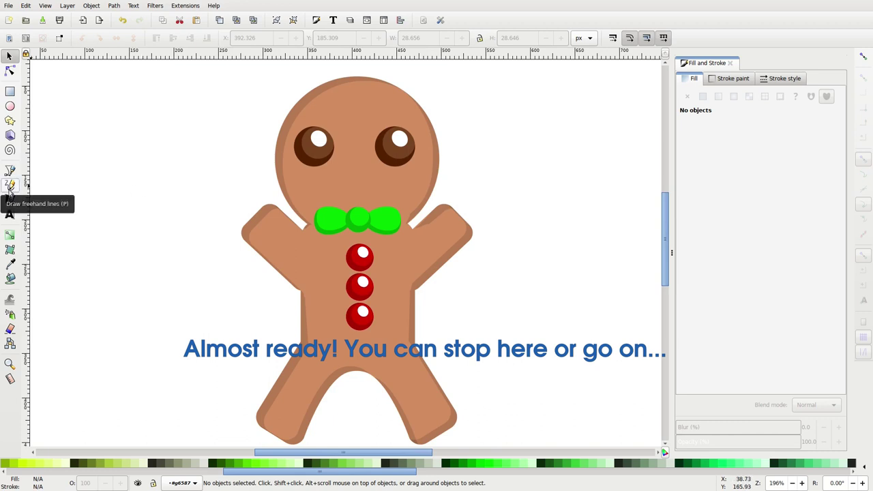
pyautogui.click(10, 186)
pyautogui.click(143, 214)
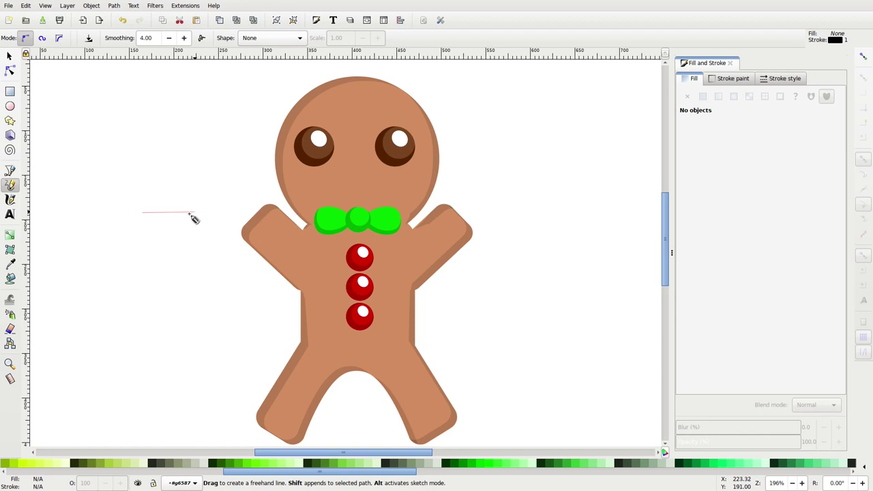
pyautogui.click(192, 214)
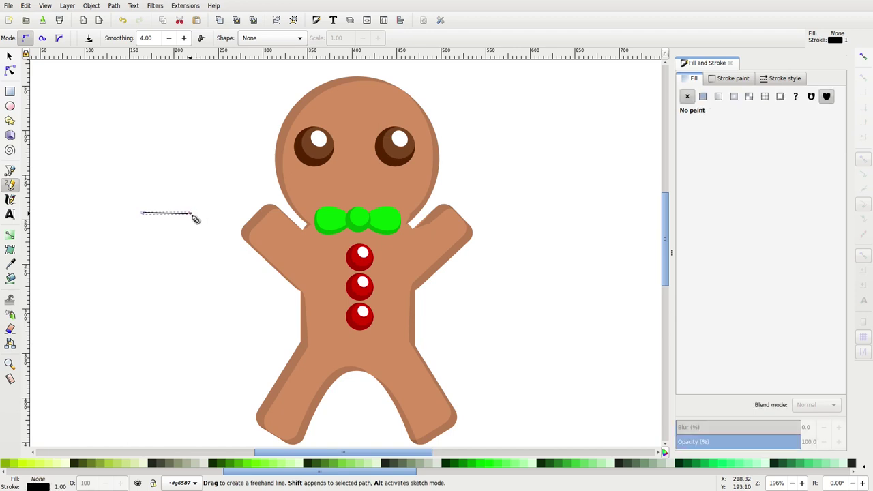
pyautogui.rightClick(191, 214)
# - Select both end nodes of the line and insert new nodes twice, giving five nodes
pyautogui.click(19, 76)
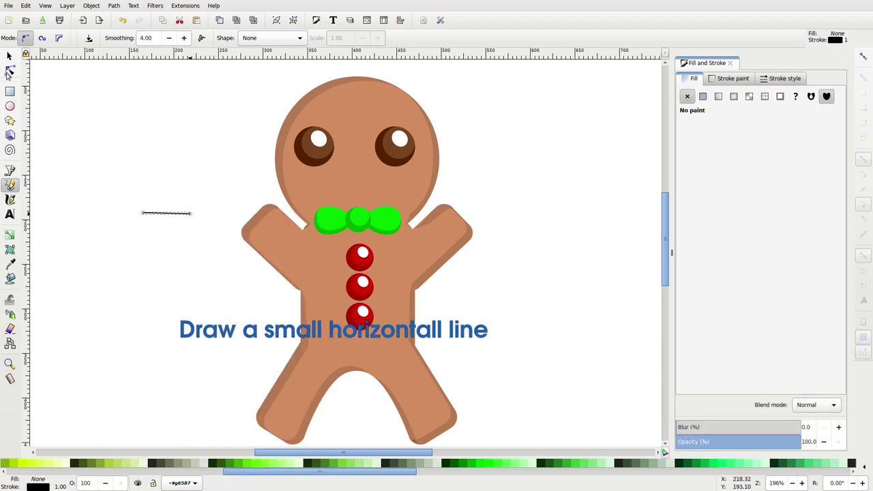
pyautogui.click(10, 70)
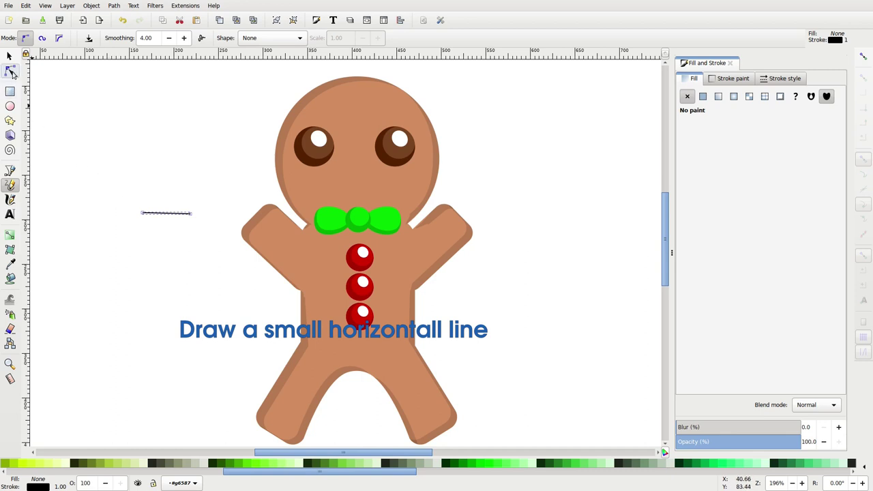
pyautogui.moveTo(104, 173); pyautogui.dragTo(199, 230)
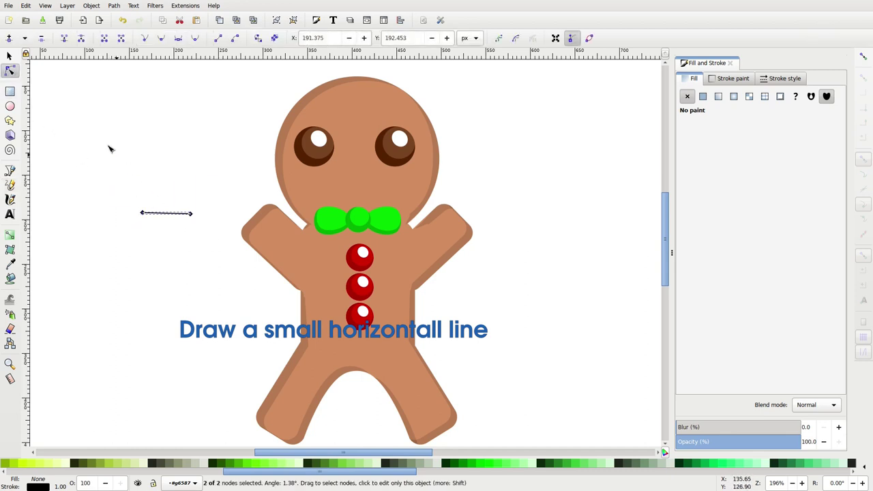
pyautogui.click(9, 38)
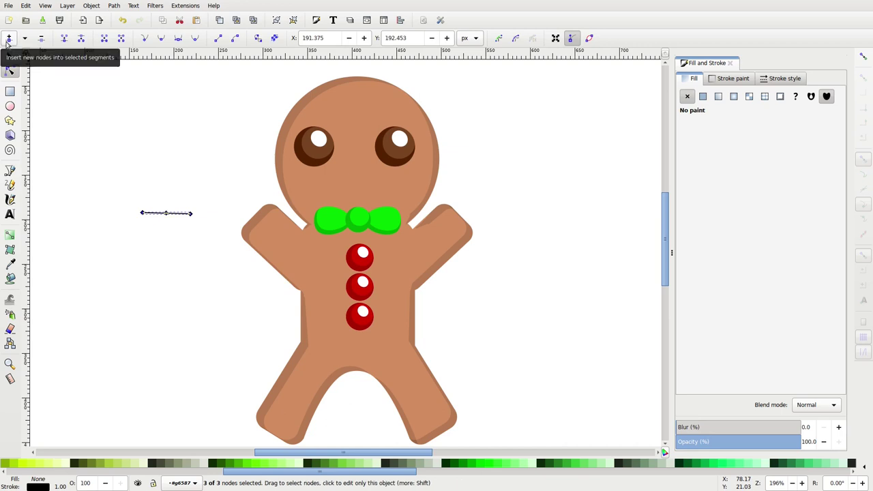
pyautogui.click(9, 38)
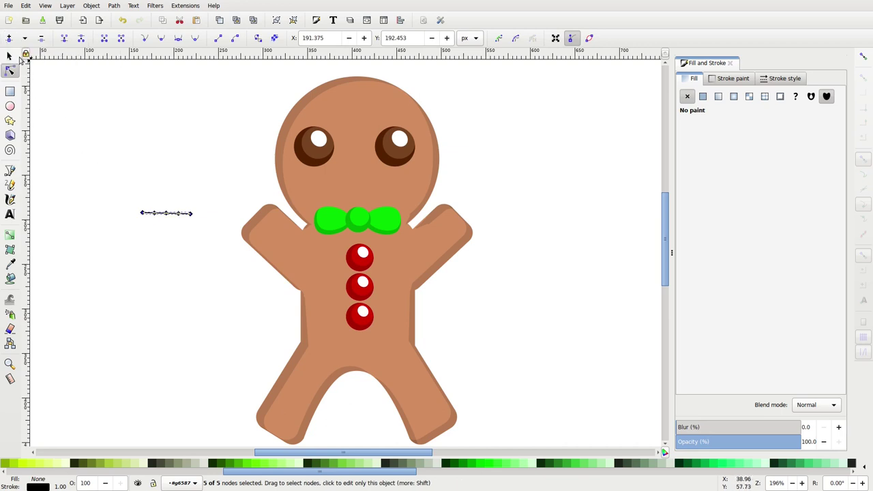
# - Raise the line's black stroke width to 7.9 px and give it round caps
pyautogui.click(784, 80)
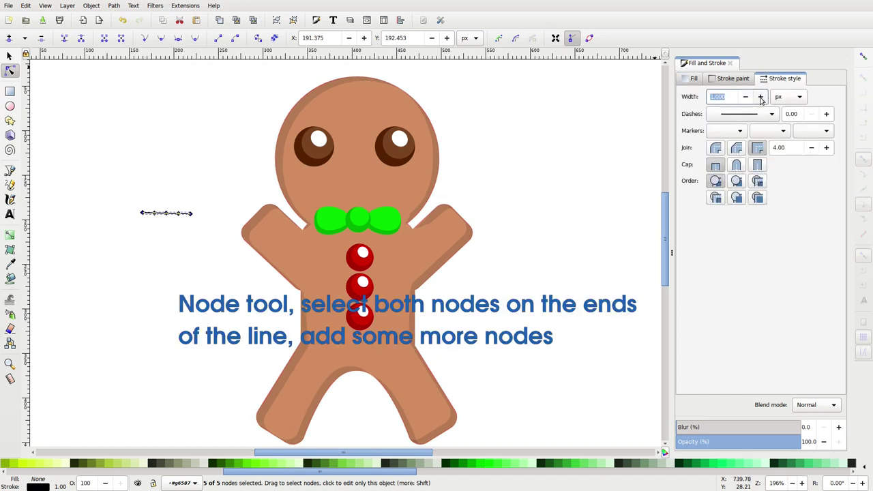
pyautogui.click(761, 96)
pyautogui.click(760, 97)
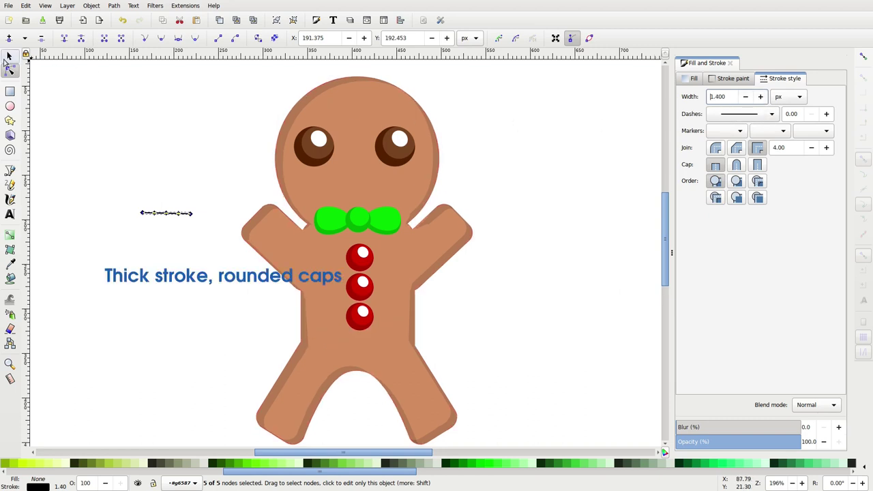
pyautogui.press('s')
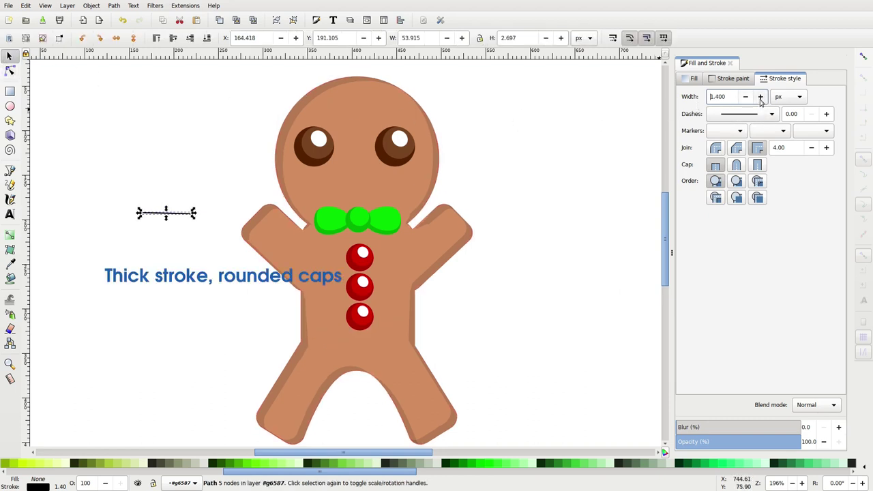
pyautogui.click(761, 97)
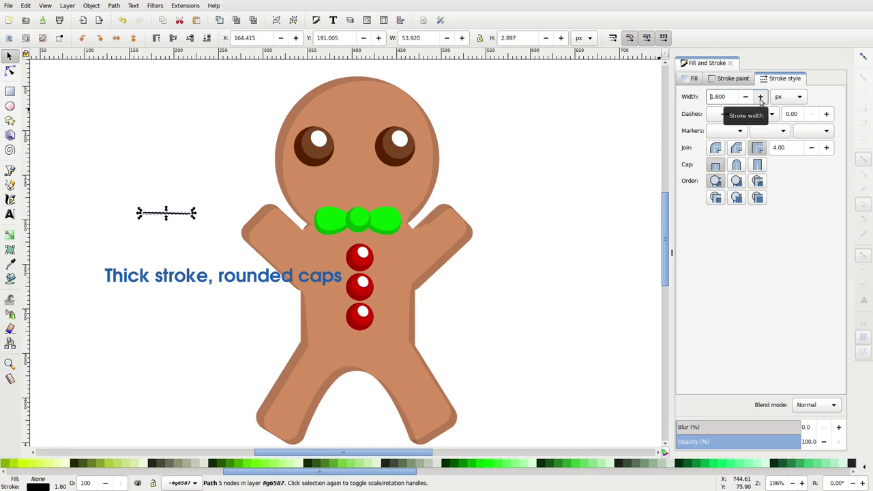
pyautogui.click(760, 97)
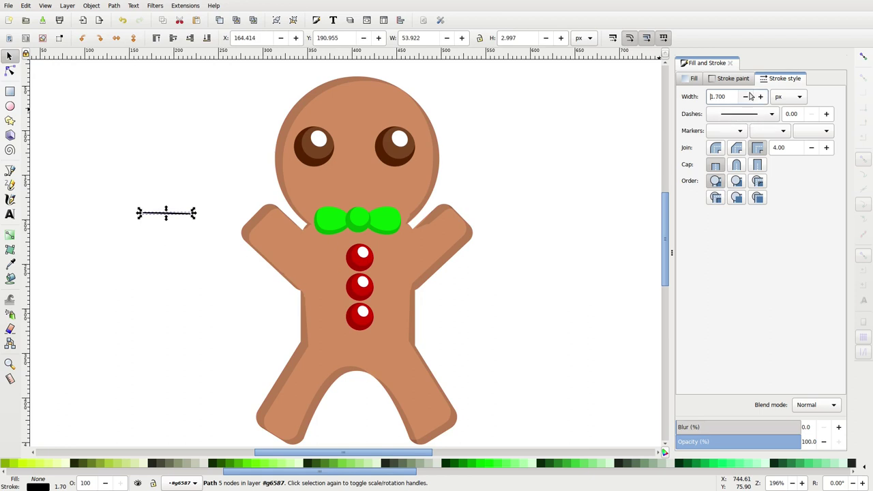
pyautogui.click(185, 202)
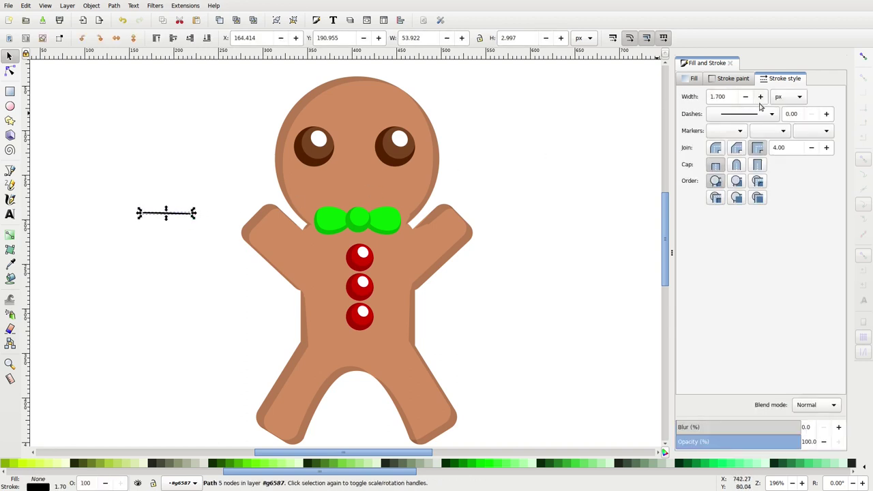
pyautogui.click(761, 97)
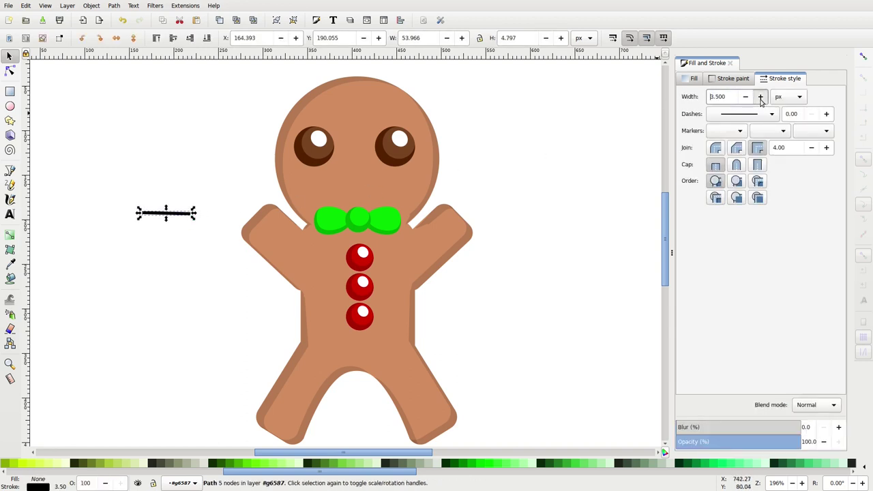
pyautogui.click(760, 97)
pyautogui.click(760, 97)
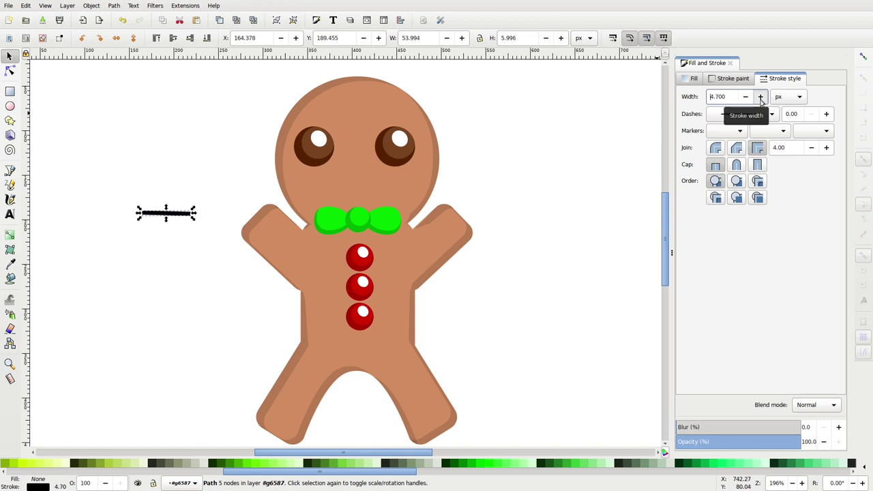
pyautogui.click(760, 97)
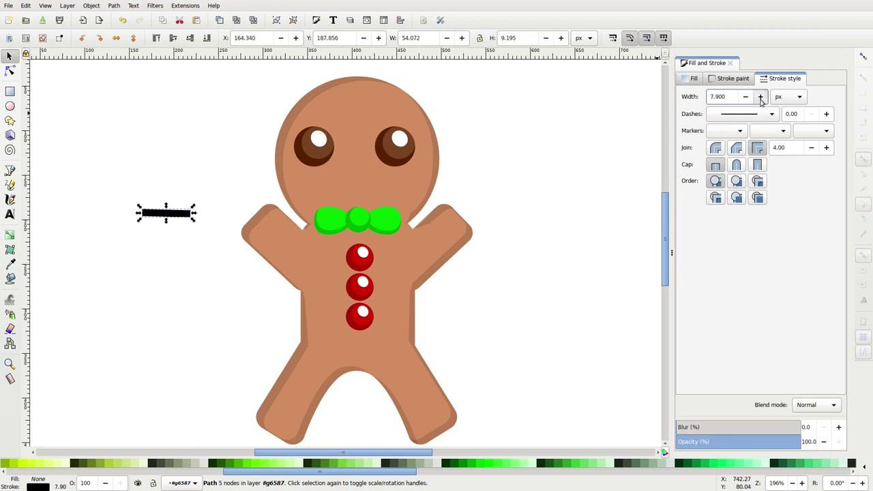
pyautogui.click(736, 165)
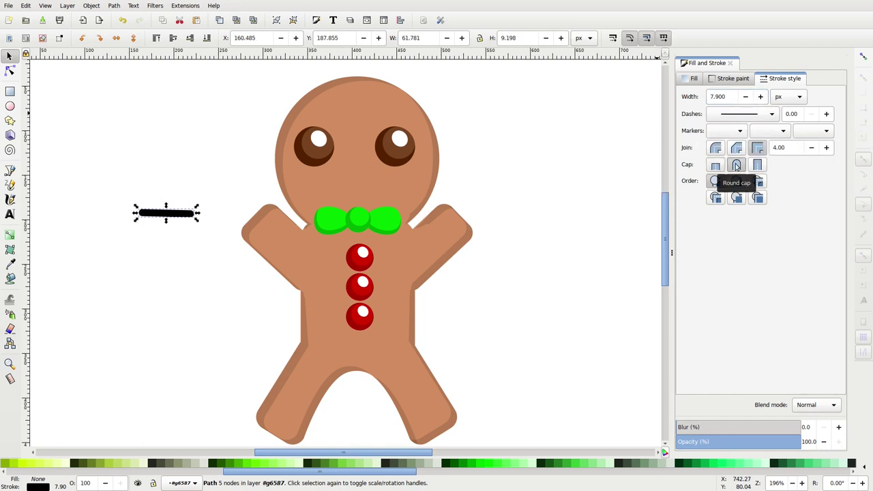
# - Raise alternate nodes to bend the thick line into a zigzag about 20 px tall
pyautogui.press('n')
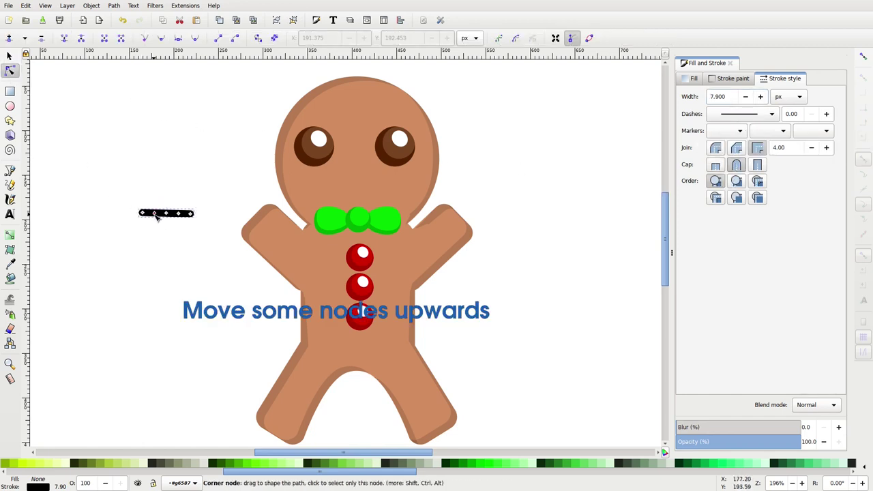
pyautogui.click(156, 213)
pyautogui.moveTo(155, 214)
pyautogui.mouseDown()
pyautogui.moveTo(155, 205)
pyautogui.moveTo(178, 203)
pyautogui.mouseUp()
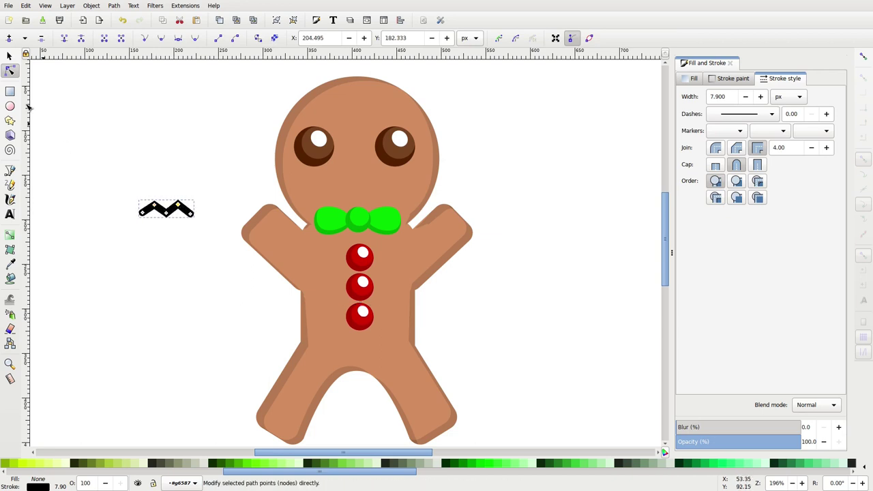
pyautogui.click(10, 54)
pyautogui.moveTo(101, 159); pyautogui.dragTo(206, 243)
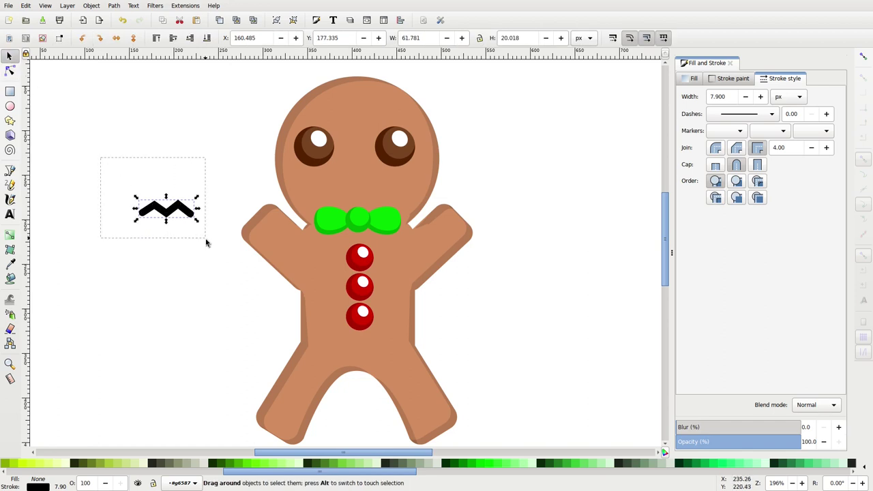
# - Convert the zigzag stroke into a filled path with Stroke to Path and colour it white
pyautogui.click(115, 7)
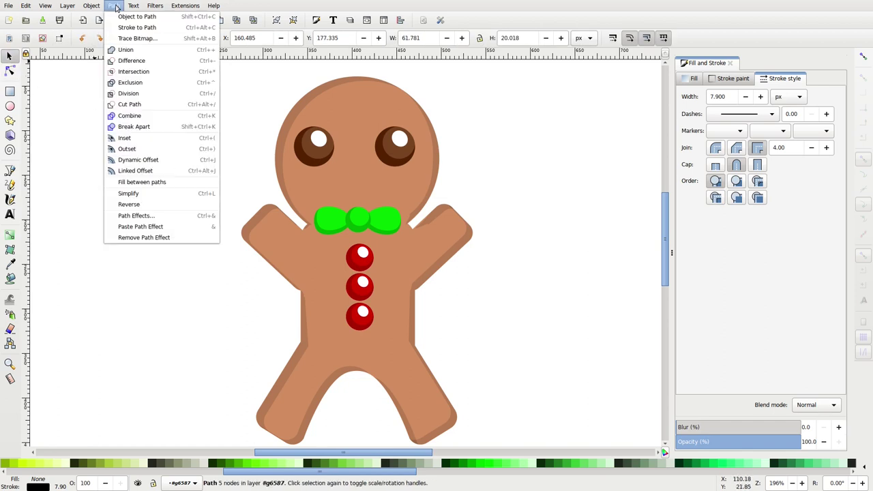
pyautogui.click(134, 28)
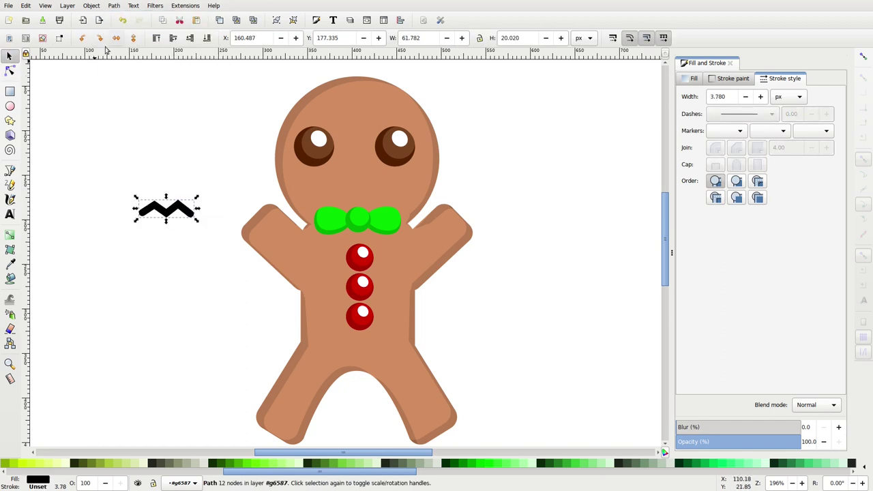
pyautogui.click(11, 72)
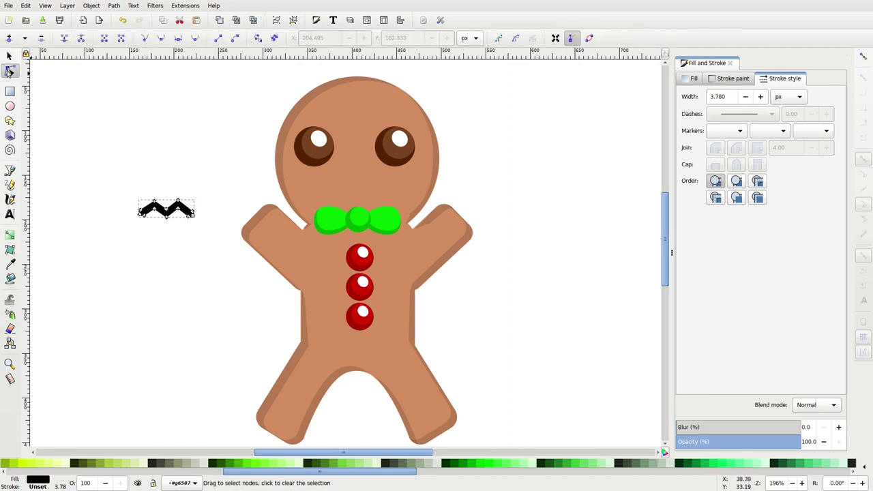
pyautogui.click(9, 56)
pyautogui.moveTo(163, 213); pyautogui.dragTo(287, 250)
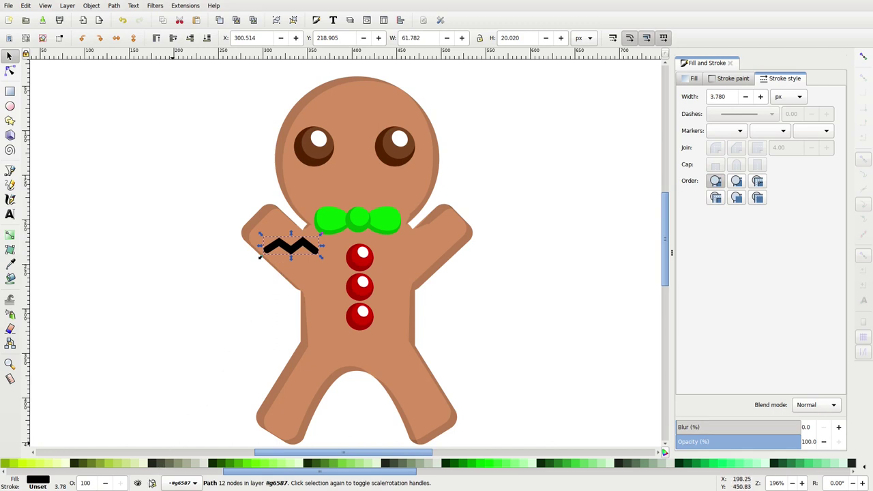
pyautogui.moveTo(235, 471); pyautogui.dragTo(3, 466)
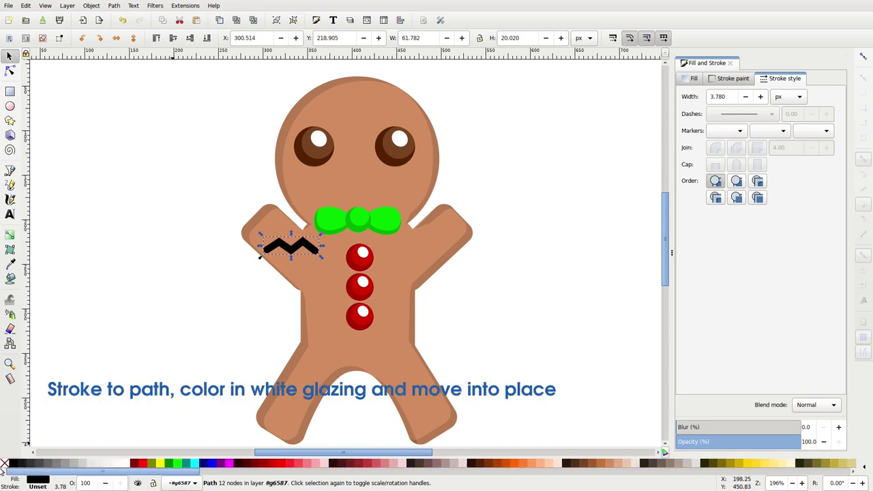
pyautogui.click(125, 466)
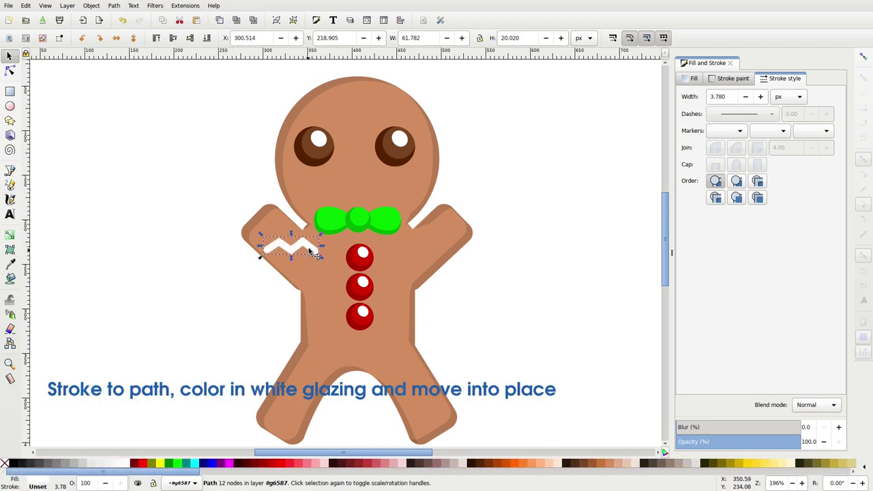
# - Move the white zigzag onto the left leg, tilting it and shrinking it to about 33 × 30 px
pyautogui.moveTo(304, 251); pyautogui.dragTo(327, 396)
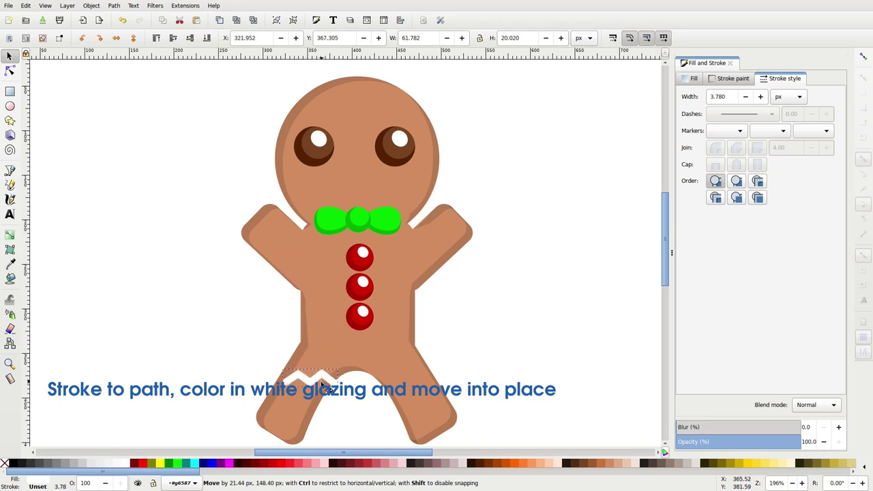
pyautogui.click(332, 390)
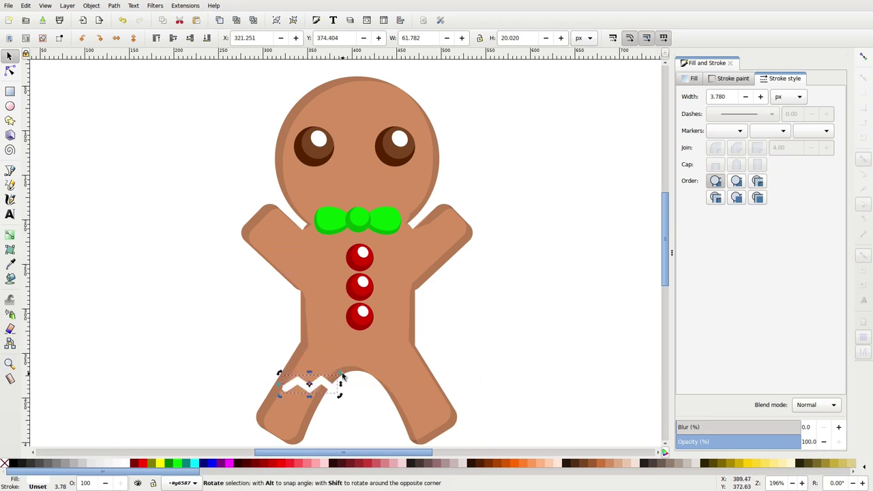
pyautogui.moveTo(338, 376)
pyautogui.mouseDown()
pyautogui.moveTo(341, 396)
pyautogui.moveTo(299, 416)
pyautogui.moveTo(316, 418)
pyautogui.mouseUp()
pyautogui.click(315, 409)
pyautogui.moveTo(272, 383); pyautogui.dragTo(277, 390)
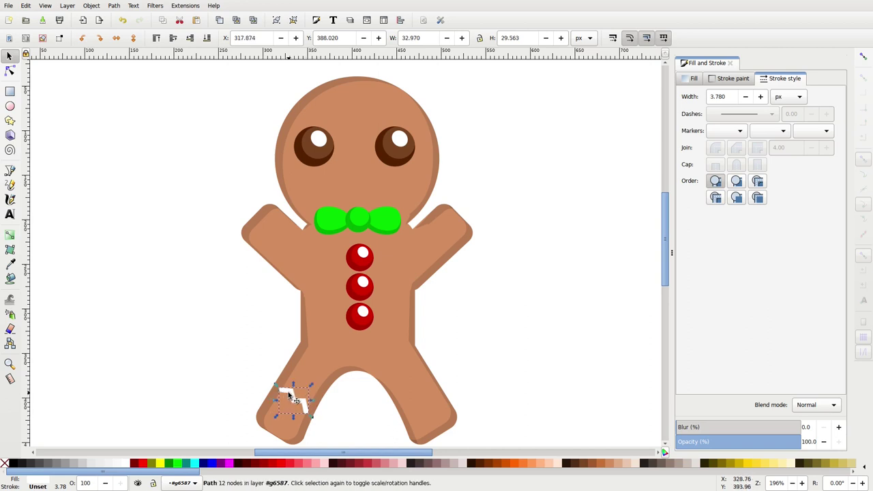
# - Duplicate the leg zigzag, flip it horizontally, and place the copy on the right leg
pyautogui.rightClick(287, 393)
pyautogui.click(321, 175)
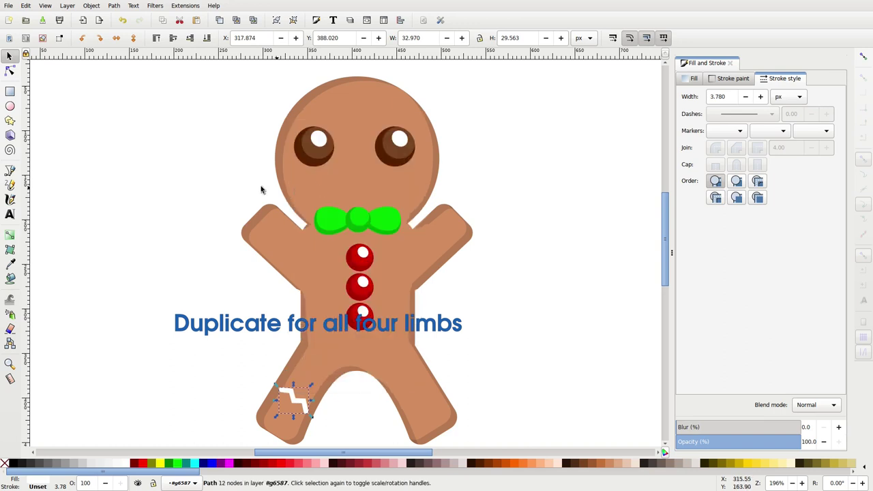
pyautogui.click(116, 38)
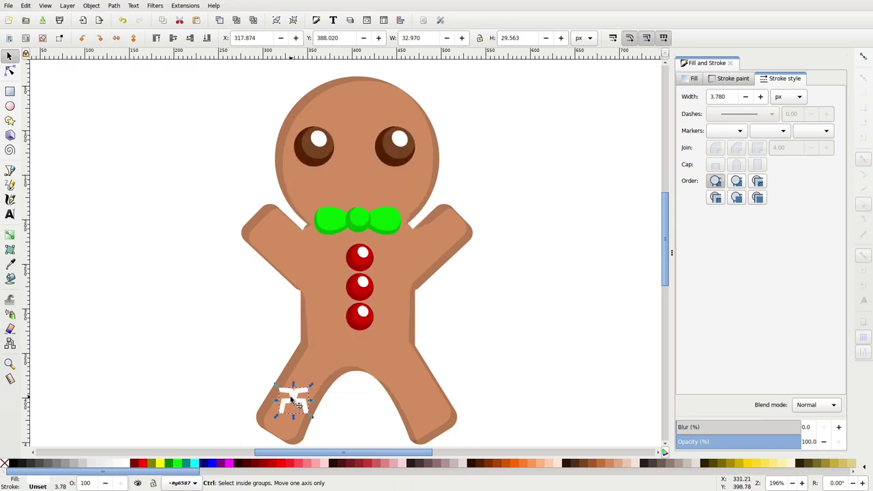
pyautogui.moveTo(291, 396); pyautogui.dragTo(420, 404)
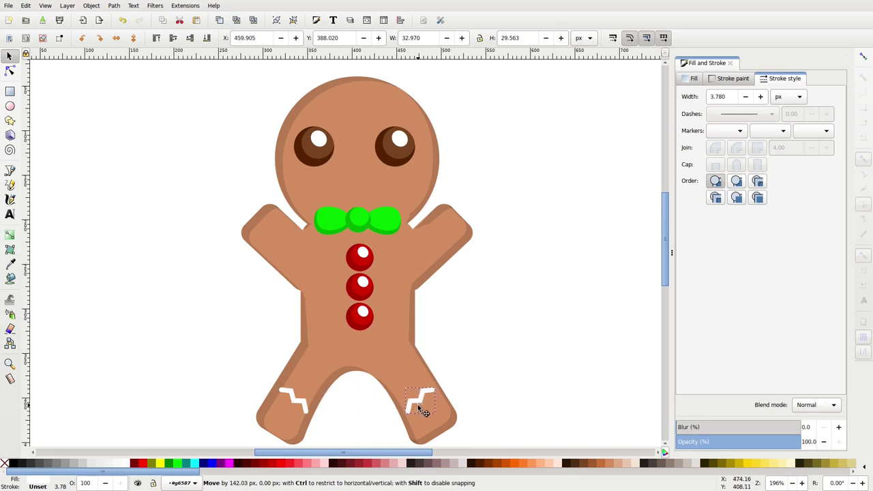
# - Duplicate the right-leg zigzag and move the copy up onto the right arm
pyautogui.click(418, 404)
pyautogui.rightClick(420, 401)
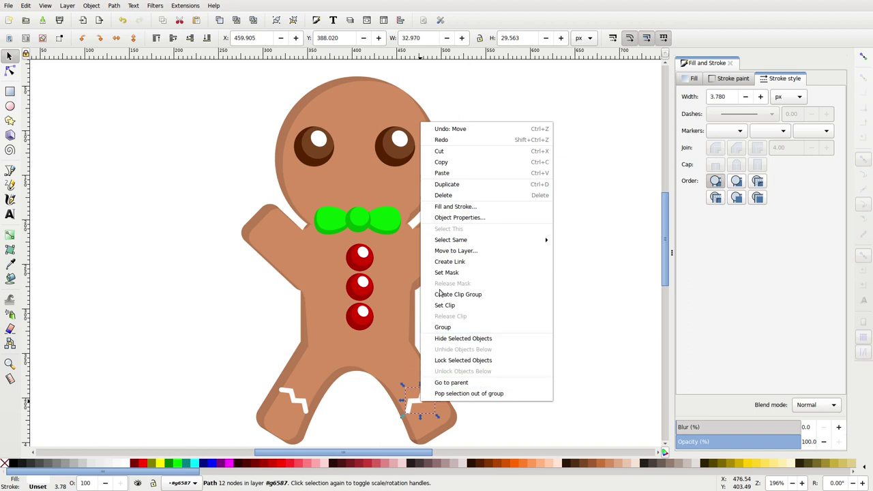
pyautogui.click(475, 185)
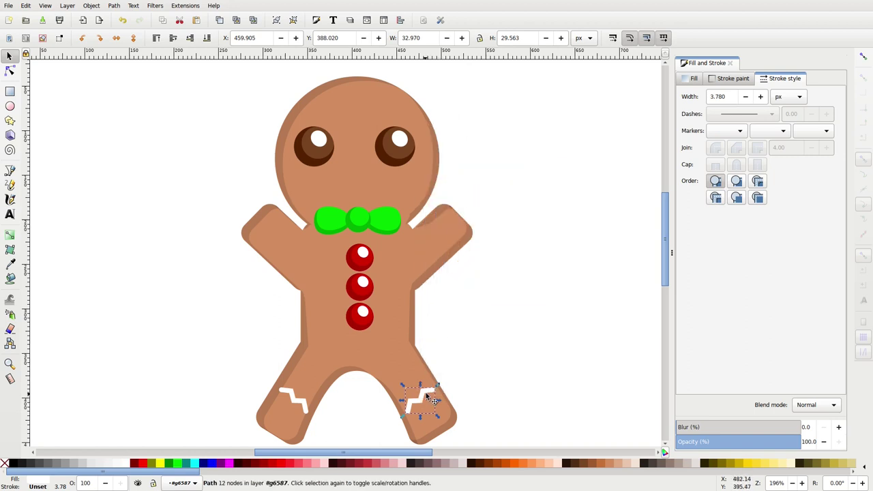
pyautogui.moveTo(423, 391)
pyautogui.mouseDown()
pyautogui.moveTo(426, 240)
pyautogui.moveTo(444, 276)
pyautogui.moveTo(443, 242)
pyautogui.mouseUp()
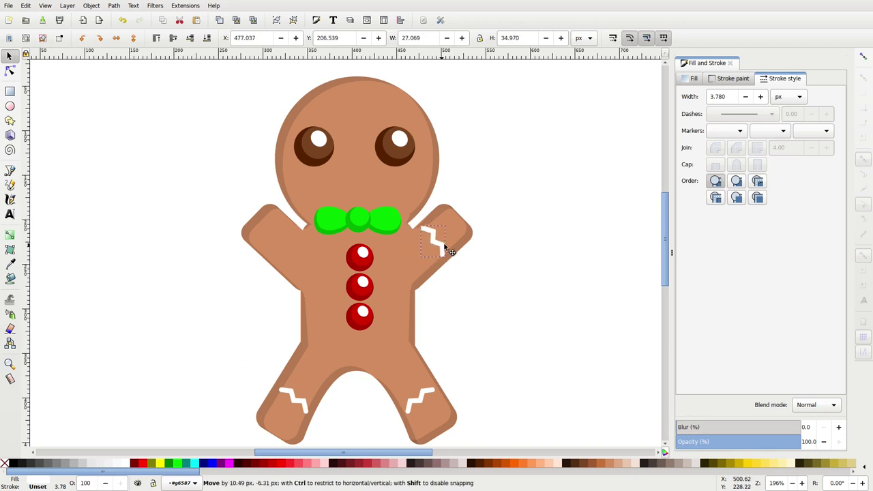
# - Duplicate the right-arm zigzag, flip it horizontally, place it on the left arm, and deselect
pyautogui.rightClick(443, 246)
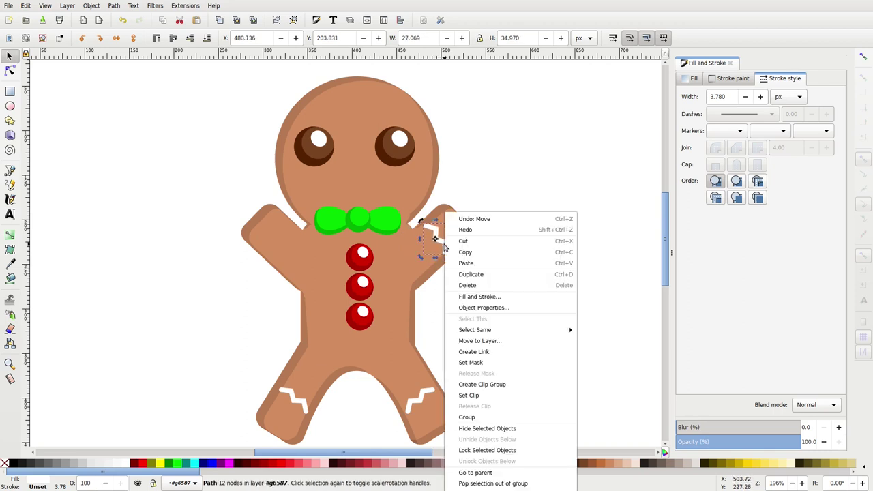
pyautogui.click(473, 274)
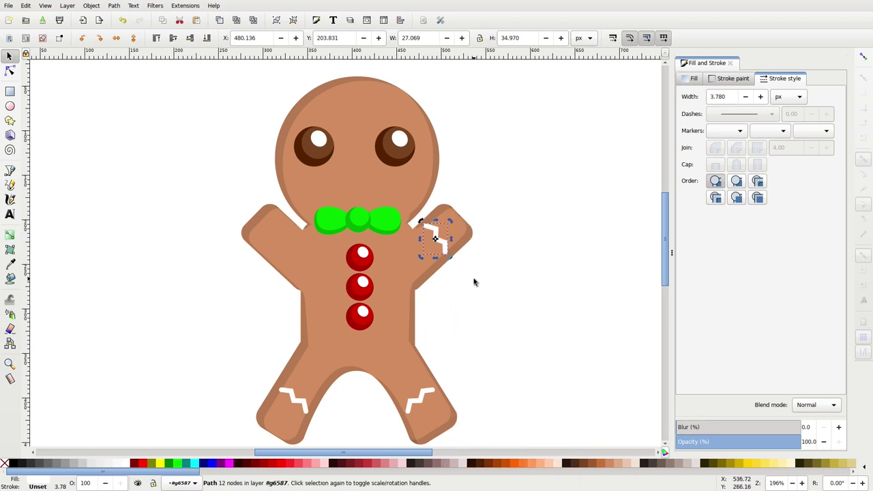
pyautogui.click(116, 37)
pyautogui.moveTo(426, 246); pyautogui.dragTo(269, 246)
pyautogui.click(174, 221)
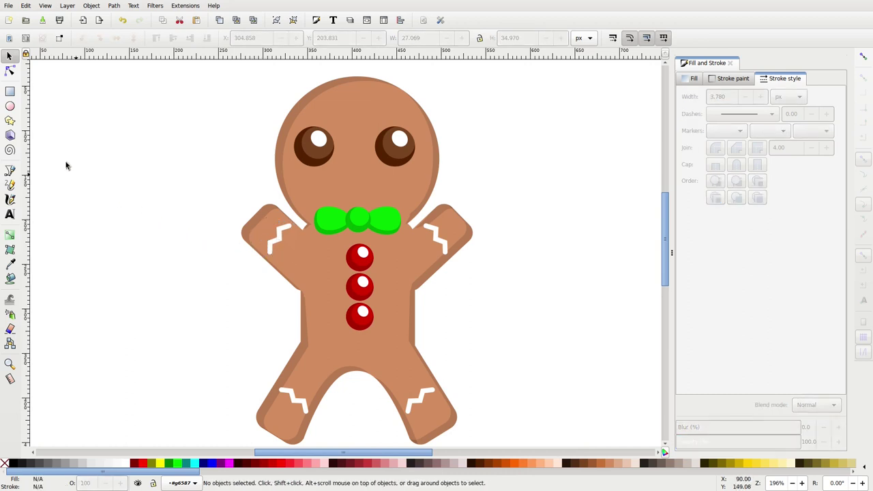
# - Draw a circle left of the figure with a red fill and a 7.9 px black outline
pyautogui.click(10, 107)
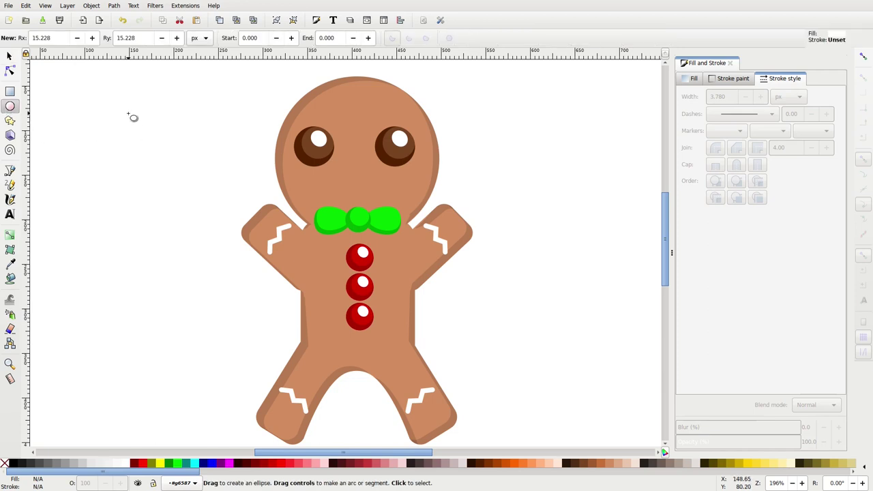
pyautogui.moveTo(129, 113); pyautogui.dragTo(190, 185)
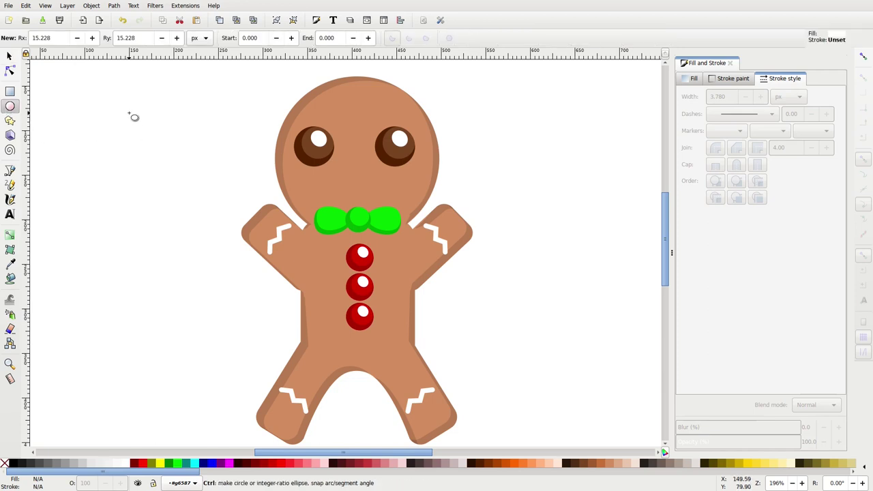
pyautogui.click(731, 78)
pyautogui.click(703, 96)
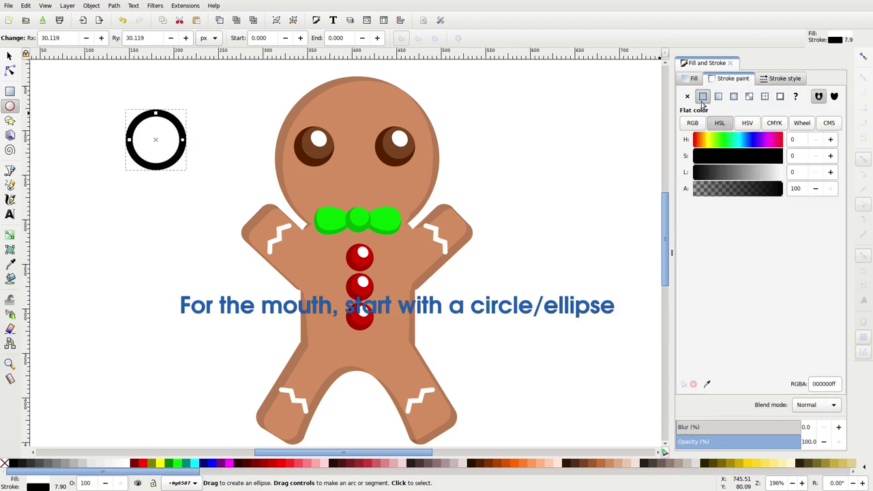
pyautogui.click(141, 465)
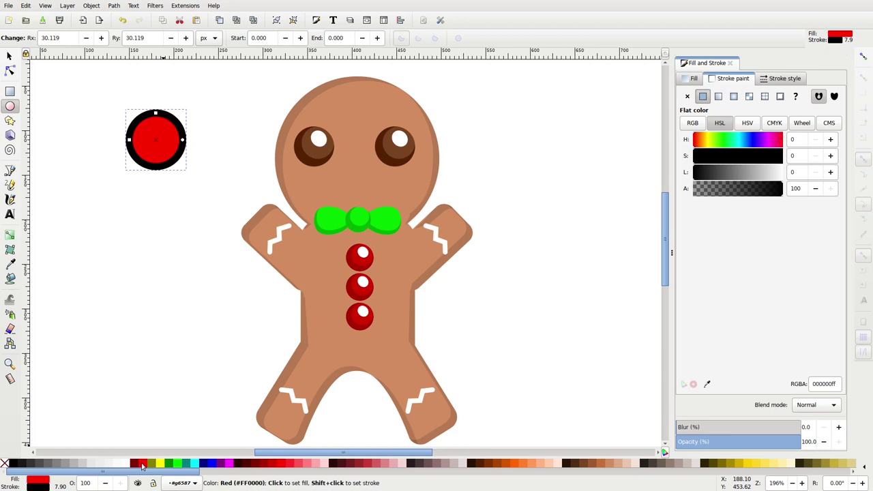
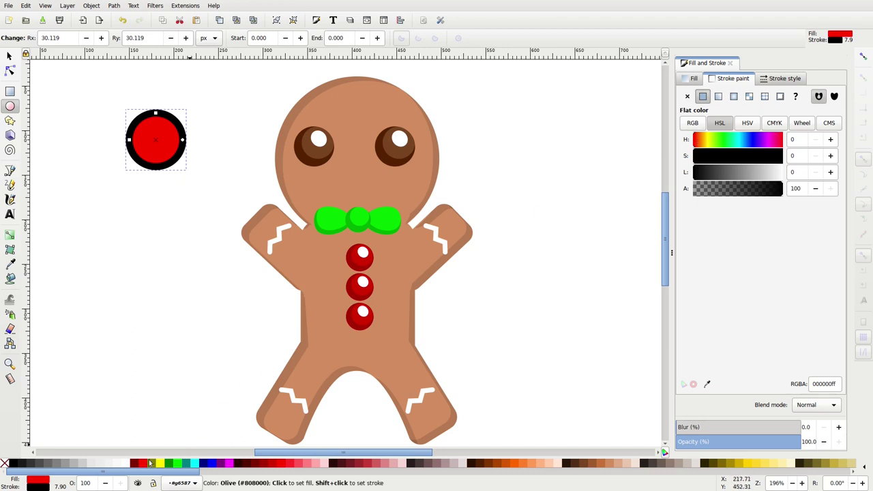
# - Remove the circle's fill and set its outline colour to red (RGB R 255)
pyautogui.click(693, 78)
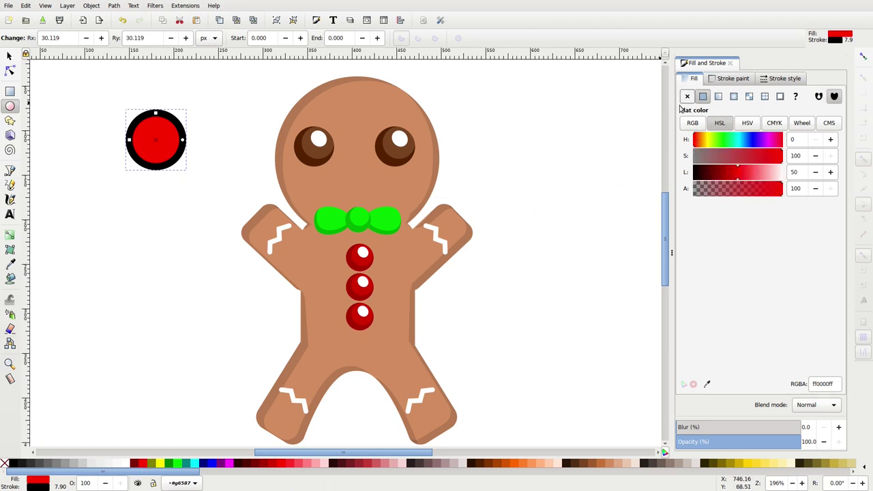
pyautogui.click(686, 96)
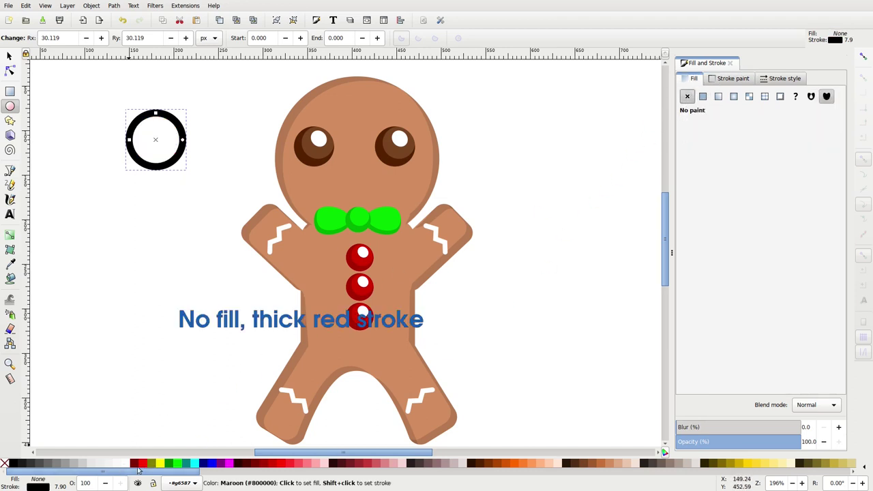
pyautogui.click(733, 79)
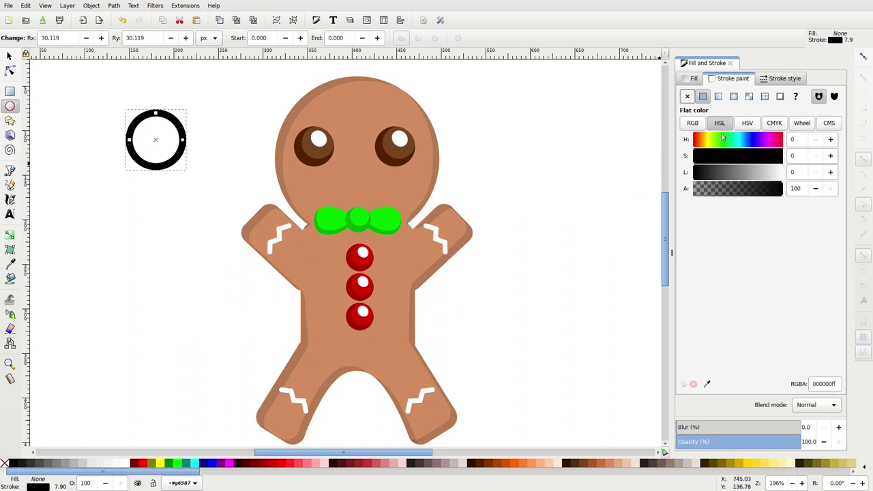
pyautogui.click(693, 124)
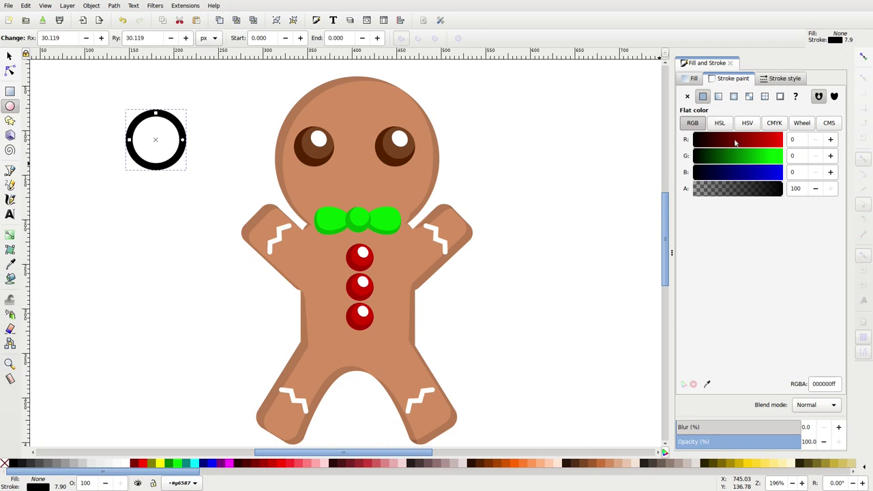
pyautogui.moveTo(735, 142); pyautogui.dragTo(805, 140)
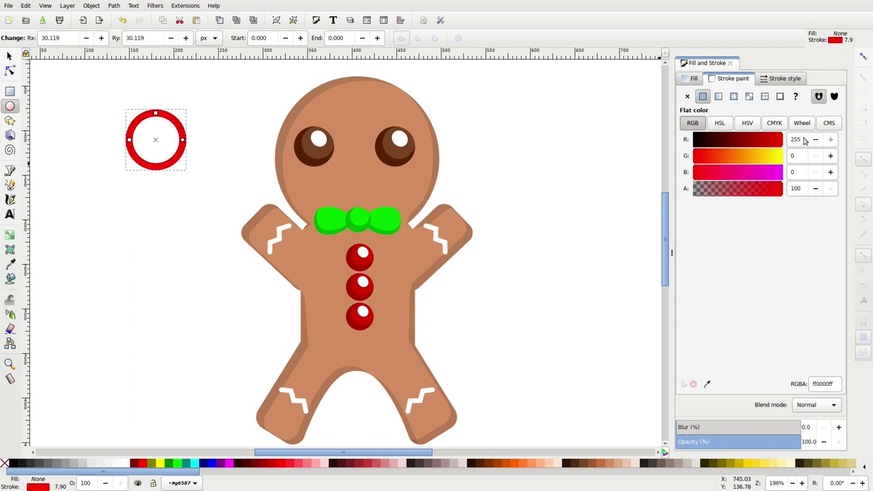
pyautogui.click(9, 71)
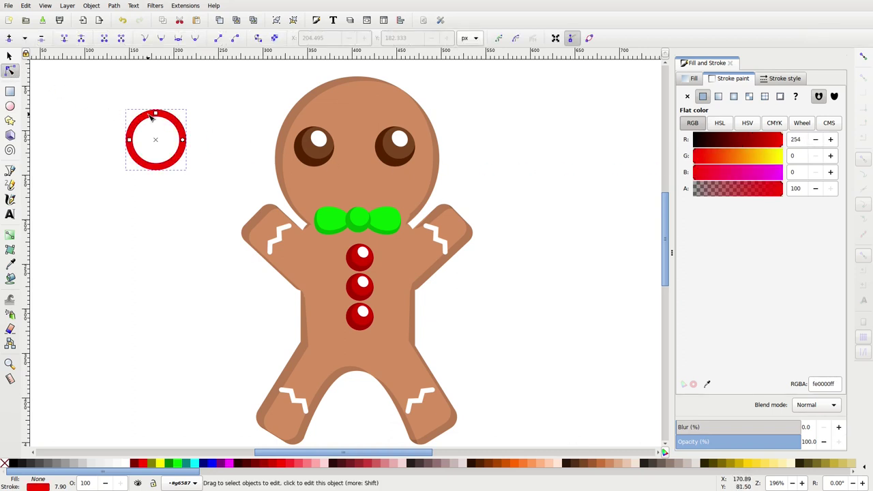
# - Stretch the circle horizontally into an ellipse and convert it to a path
pyautogui.click(114, 5)
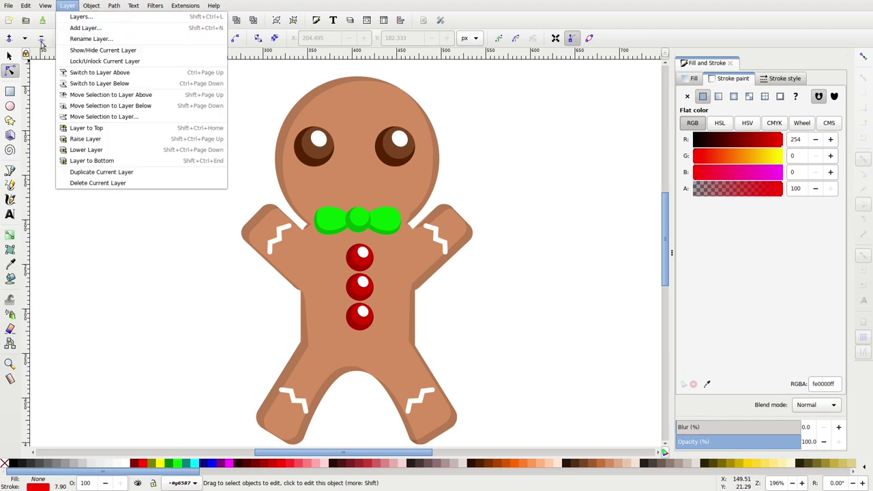
pyautogui.click(16, 63)
pyautogui.click(10, 56)
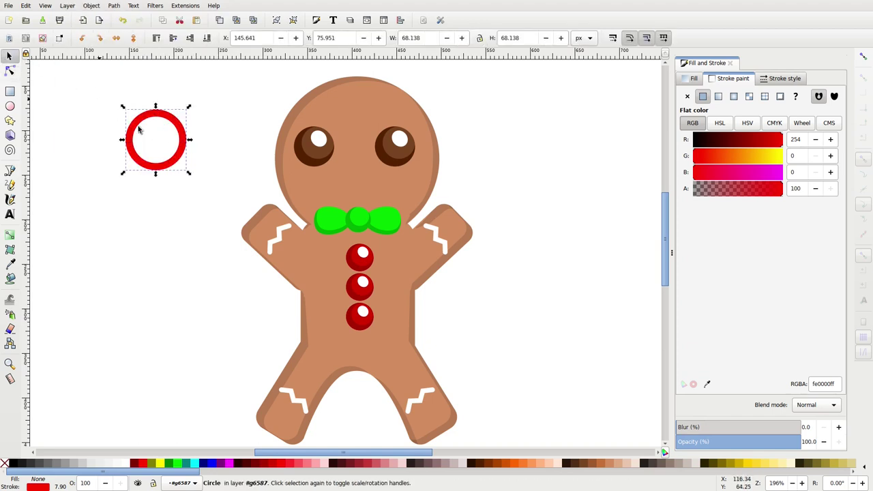
pyautogui.moveTo(192, 143); pyautogui.dragTo(211, 140)
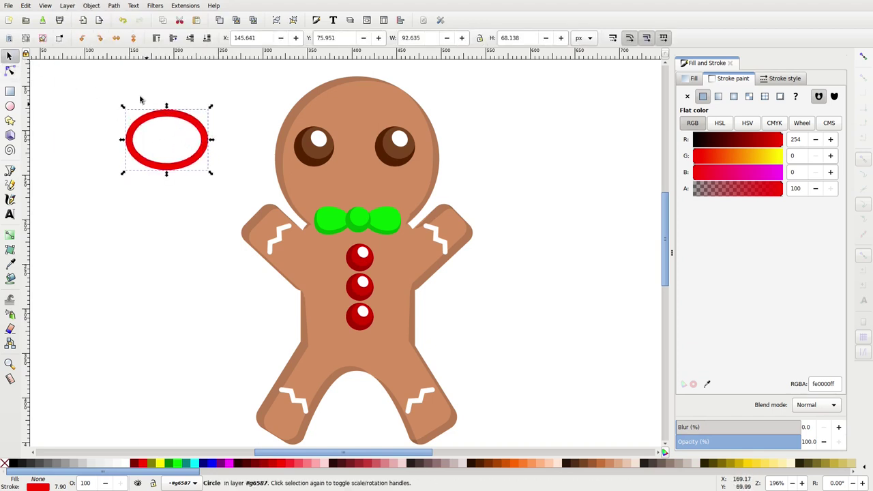
pyautogui.click(115, 5)
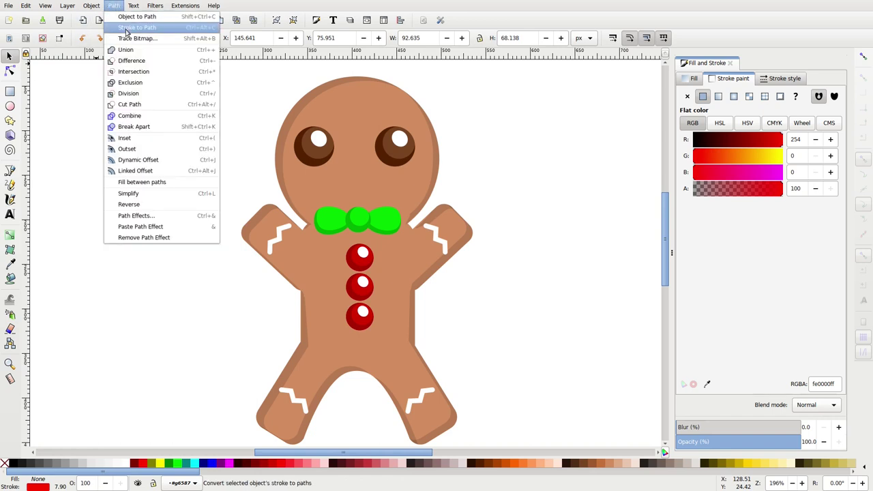
pyautogui.click(125, 18)
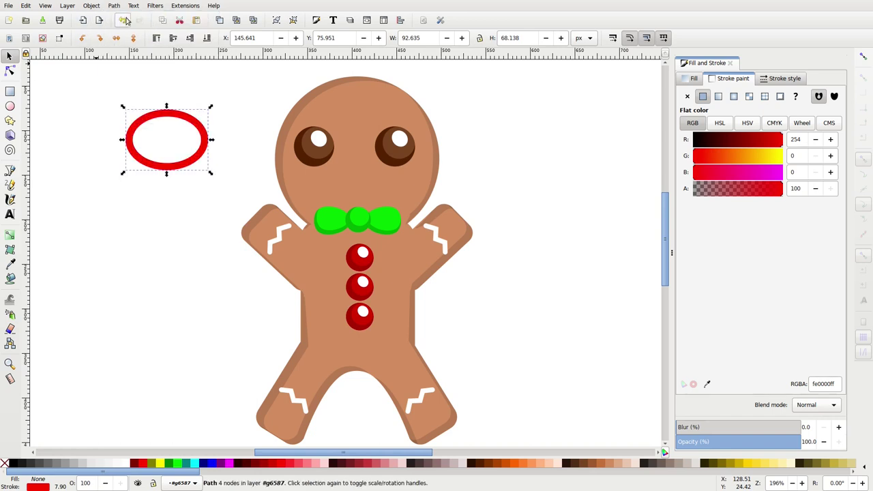
# - Break the path at the top node and delete the upper node, leaving an open U-shaped arc
pyautogui.click(10, 71)
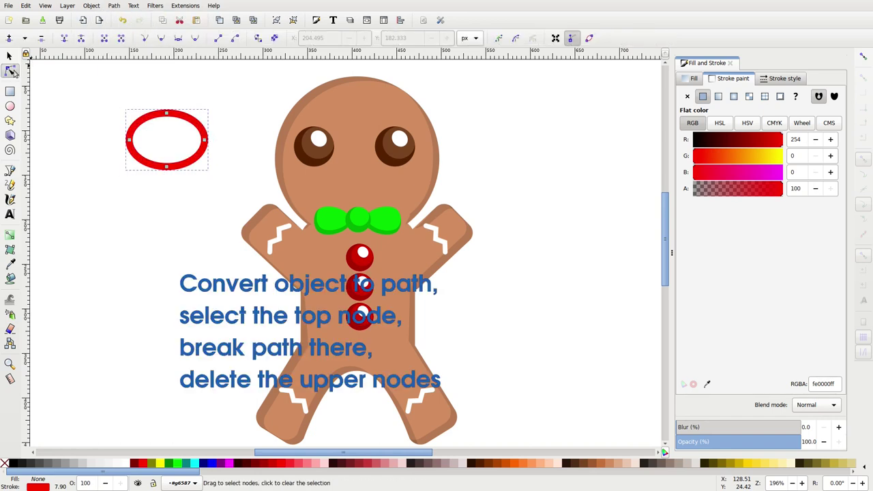
pyautogui.click(167, 114)
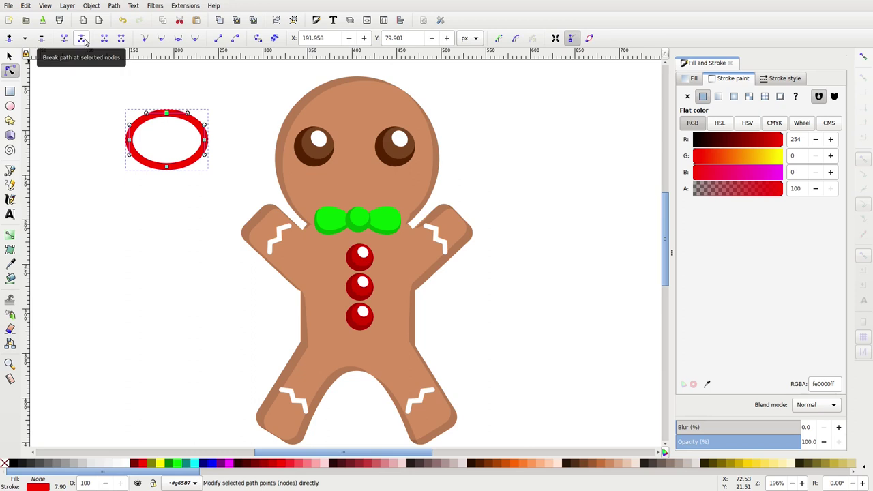
pyautogui.click(83, 41)
pyautogui.click(149, 97)
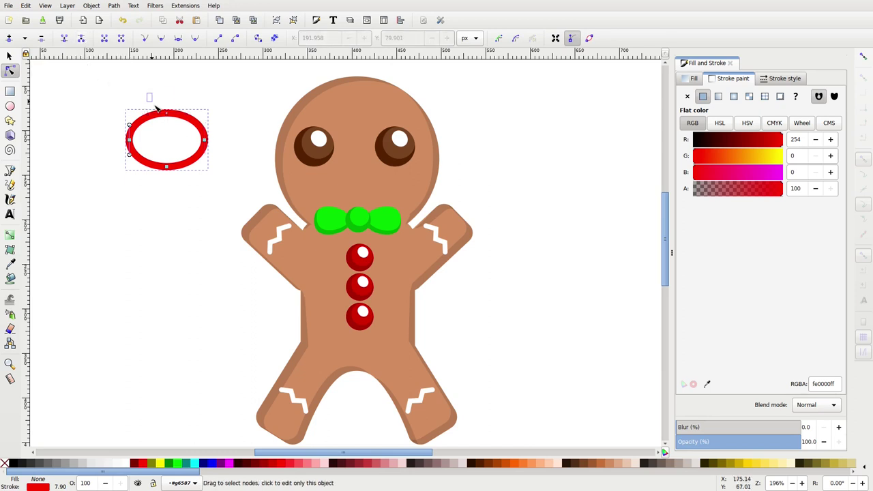
pyautogui.click(174, 116)
pyautogui.rightClick(168, 117)
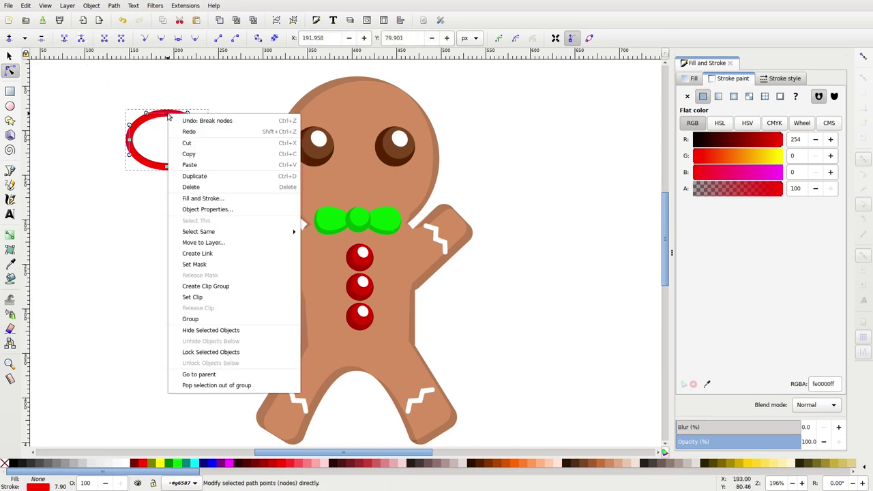
pyautogui.click(202, 188)
pyautogui.click(10, 55)
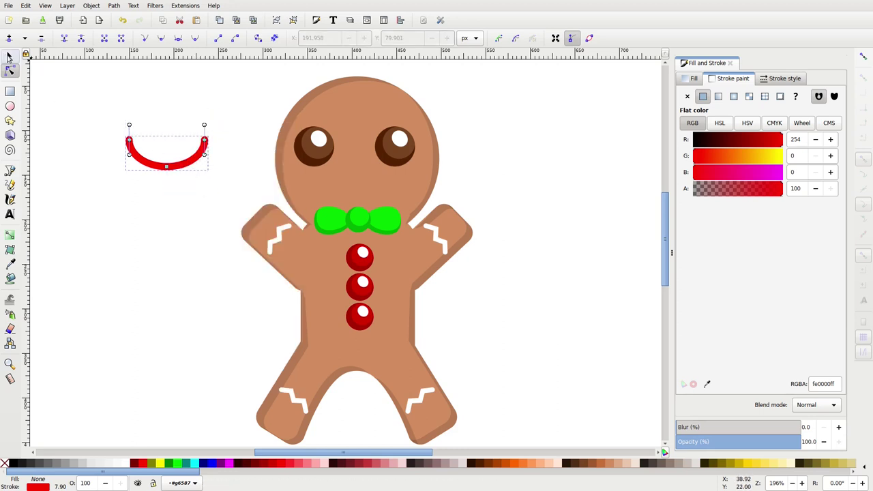
# - Place the red arc on the gingerbread face as a mouth, resized to fit
pyautogui.moveTo(172, 166)
pyautogui.mouseDown()
pyautogui.moveTo(303, 169)
pyautogui.moveTo(370, 197)
pyautogui.mouseUp()
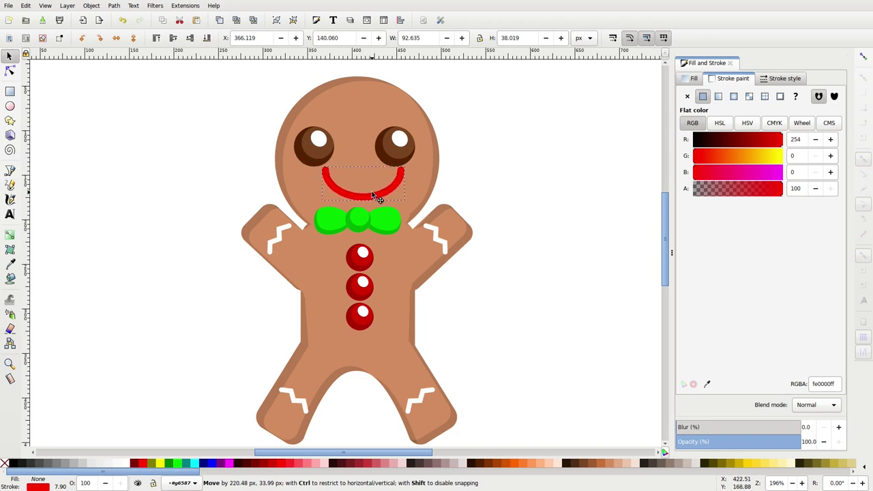
pyautogui.moveTo(407, 164); pyautogui.dragTo(373, 189)
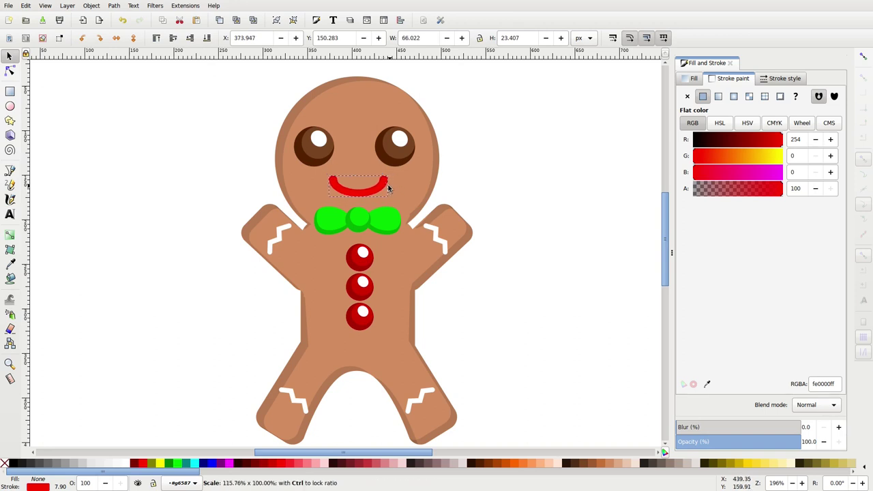
pyautogui.moveTo(383, 190); pyautogui.dragTo(385, 189)
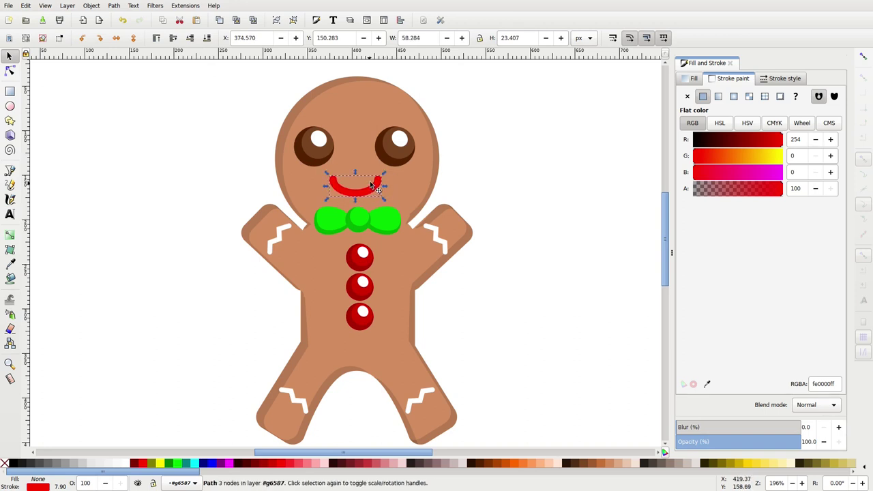
pyautogui.click(193, 189)
# - Convert the mouth's stroke into a filled path with Stroke to Path
pyautogui.click(10, 70)
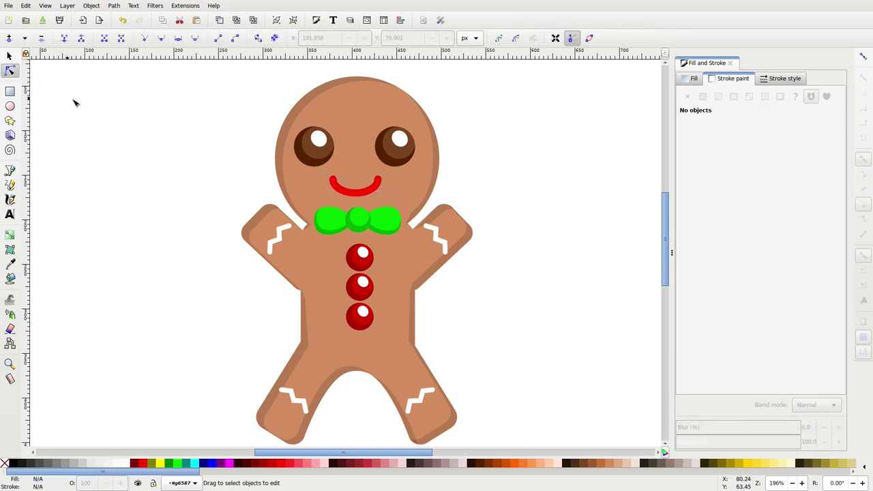
pyautogui.click(337, 189)
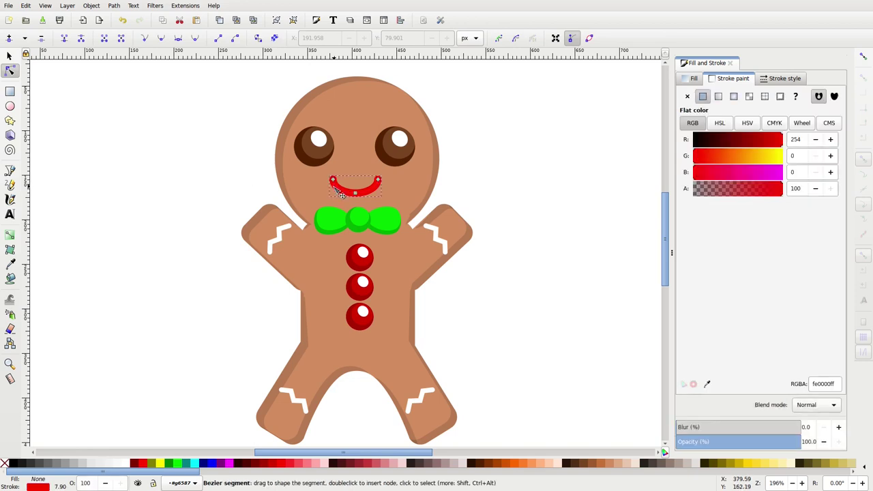
pyautogui.click(113, 6)
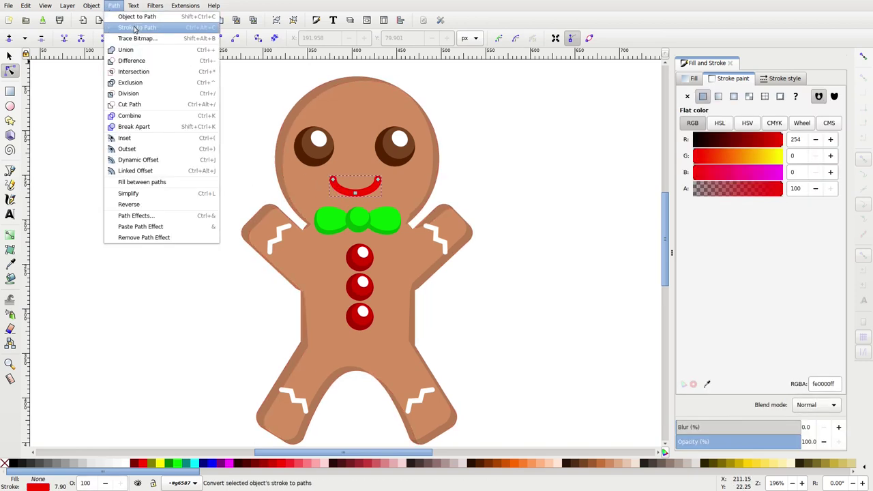
pyautogui.click(134, 28)
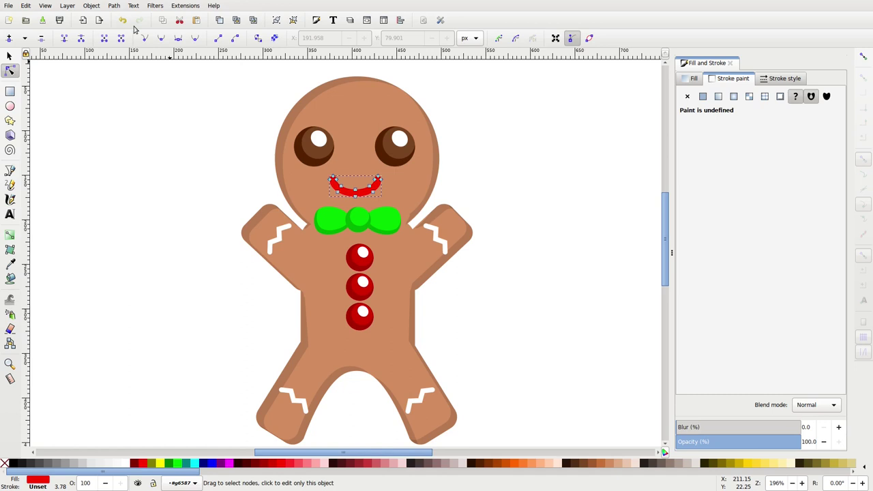
pyautogui.click(9, 55)
pyautogui.click(130, 134)
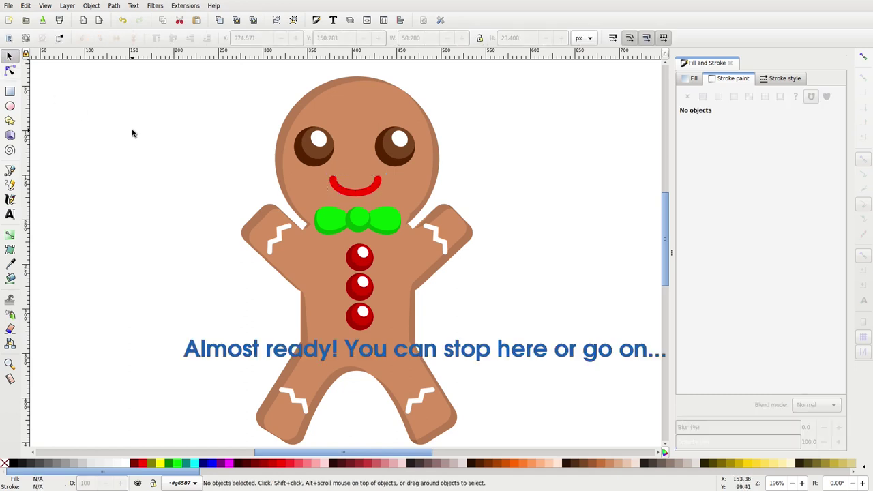
# - Duplicate the body as a black copy, offset slightly right and down, lowered to the bottom
pyautogui.press('-')
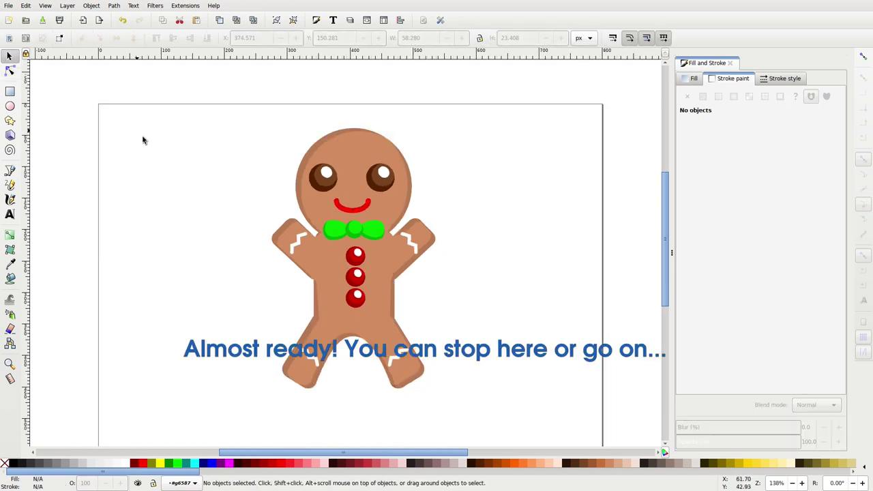
pyautogui.click(353, 163)
pyautogui.rightClick(352, 163)
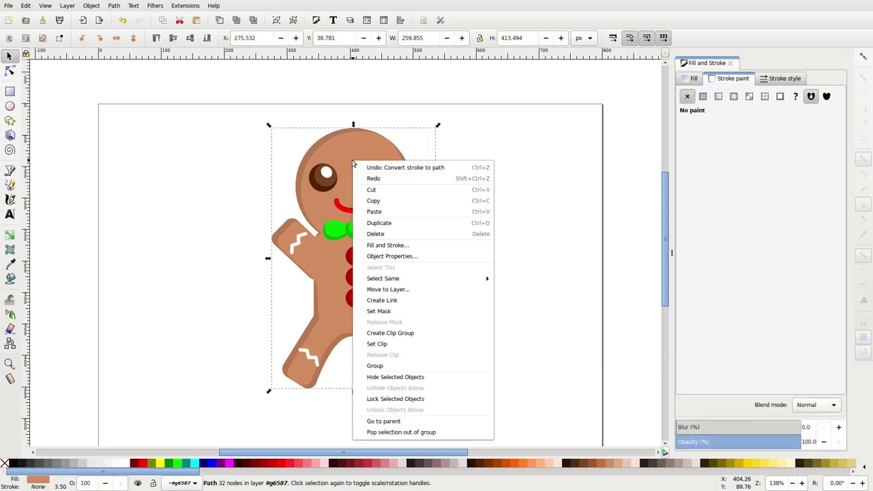
pyautogui.click(409, 224)
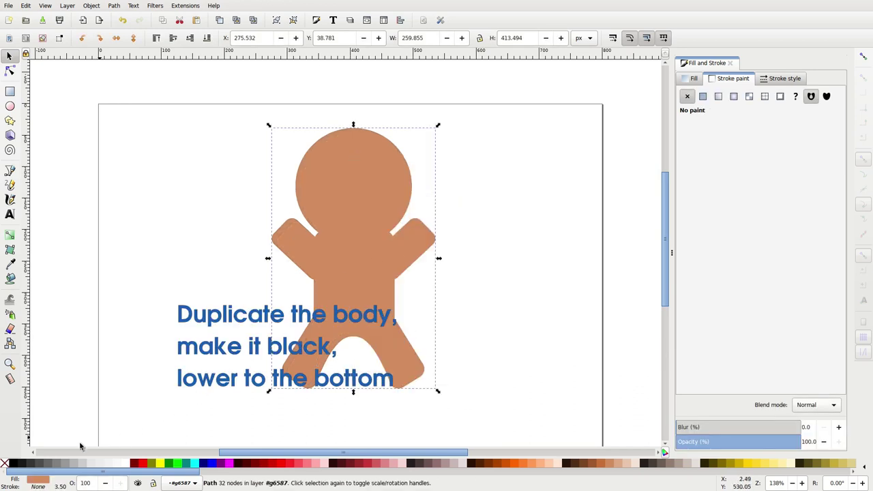
pyautogui.click(13, 464)
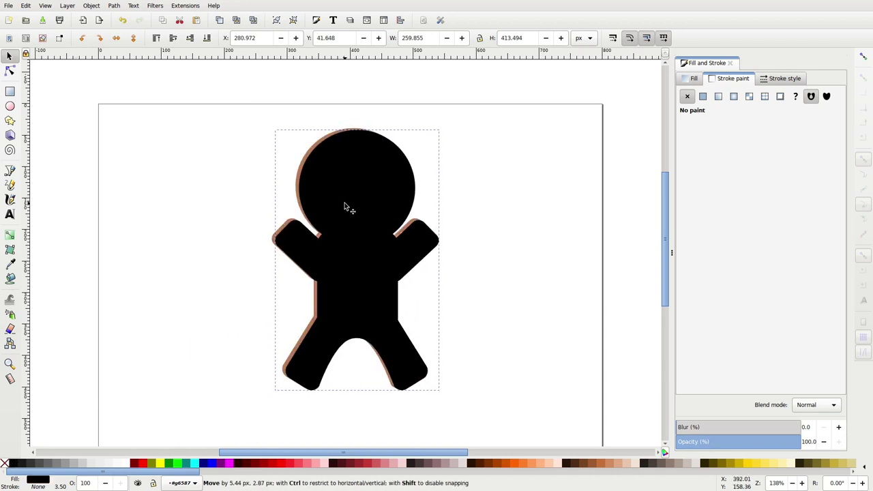
pyautogui.moveTo(341, 202); pyautogui.dragTo(346, 203)
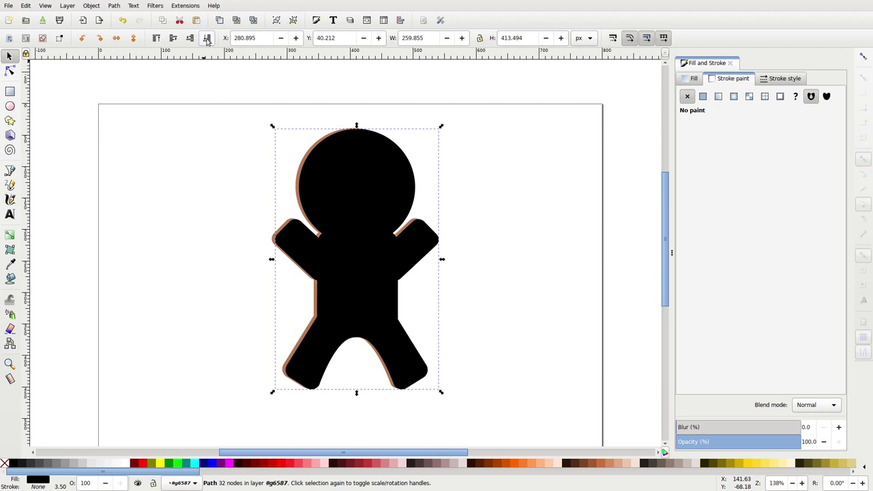
pyautogui.click(207, 38)
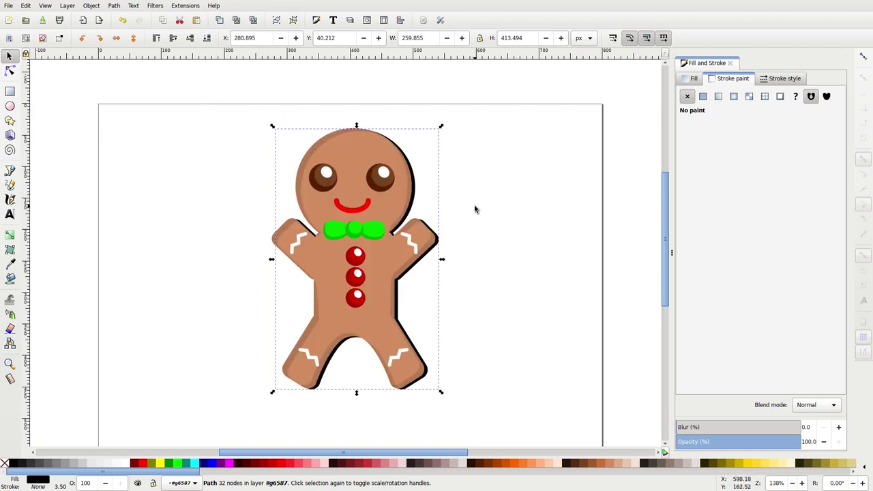
# - Give the black shadow a blur of 13 and lower its alpha to about 36
pyautogui.click(695, 79)
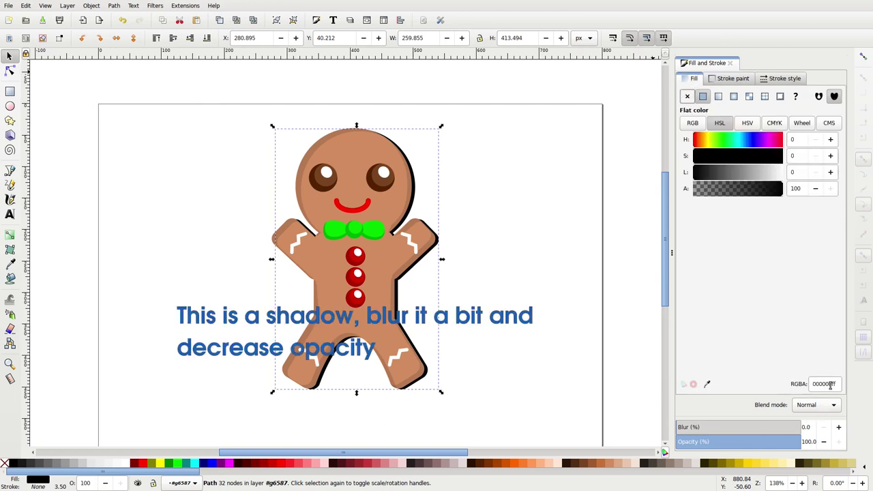
pyautogui.click(838, 427)
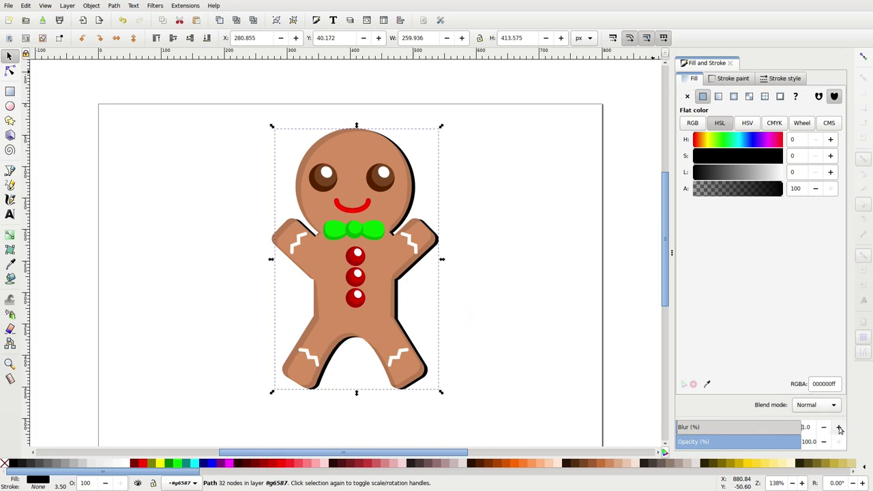
pyautogui.click(839, 427)
pyautogui.click(839, 427)
pyautogui.click(839, 427)
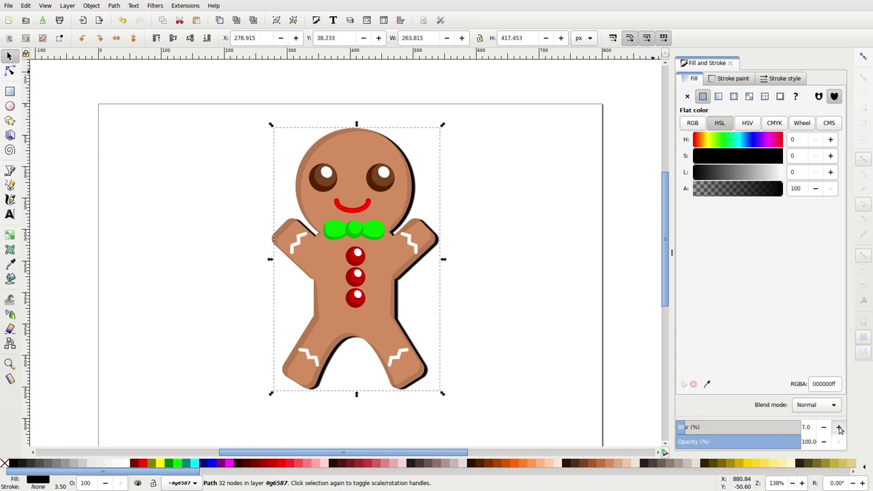
pyautogui.click(838, 427)
pyautogui.click(839, 426)
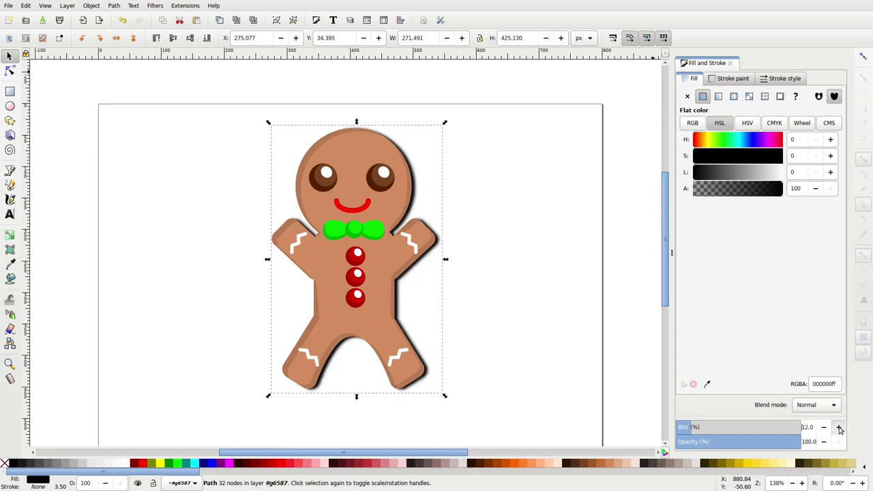
pyautogui.click(838, 426)
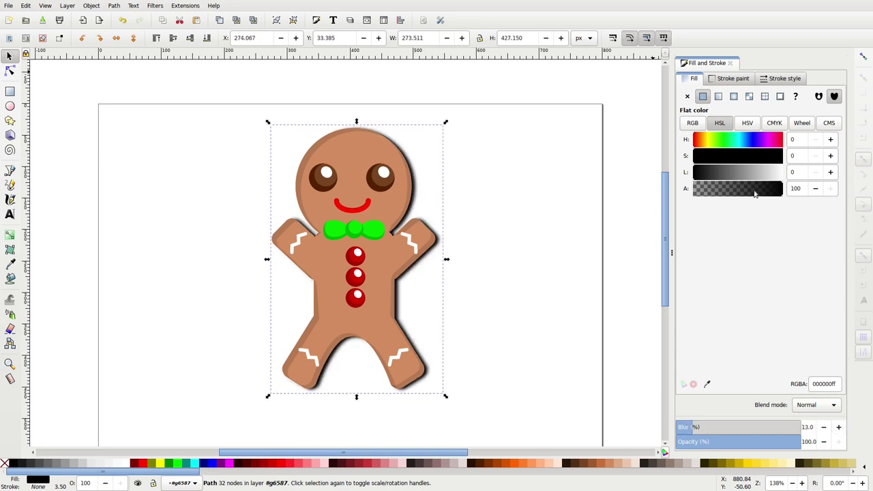
pyautogui.moveTo(754, 194); pyautogui.dragTo(728, 195)
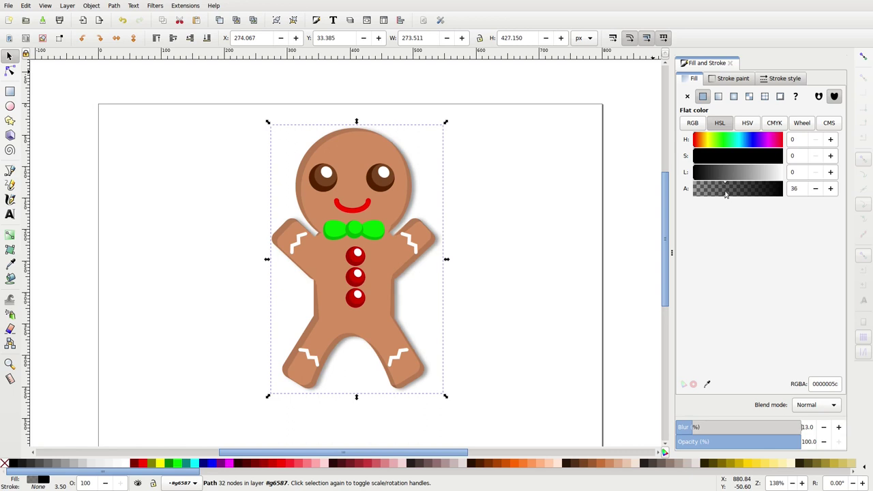
pyautogui.click(568, 253)
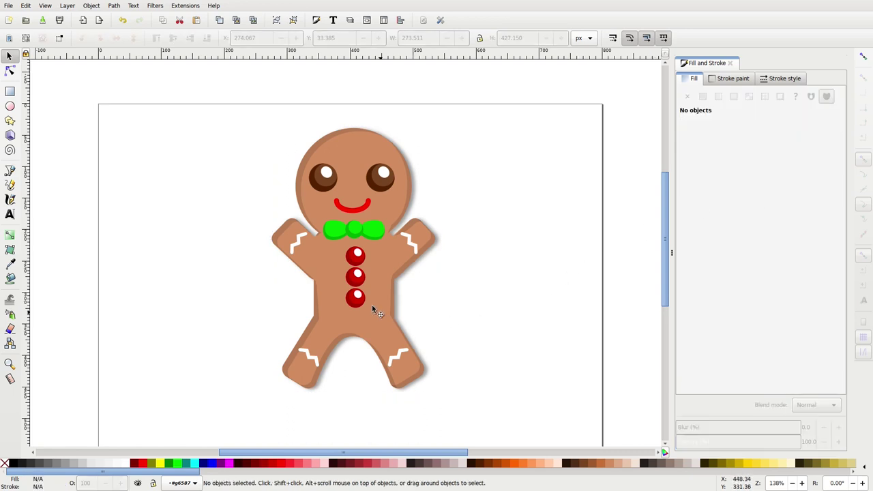
# - Select the mouth and the four arm and leg icing decorations together
pyautogui.click(301, 244)
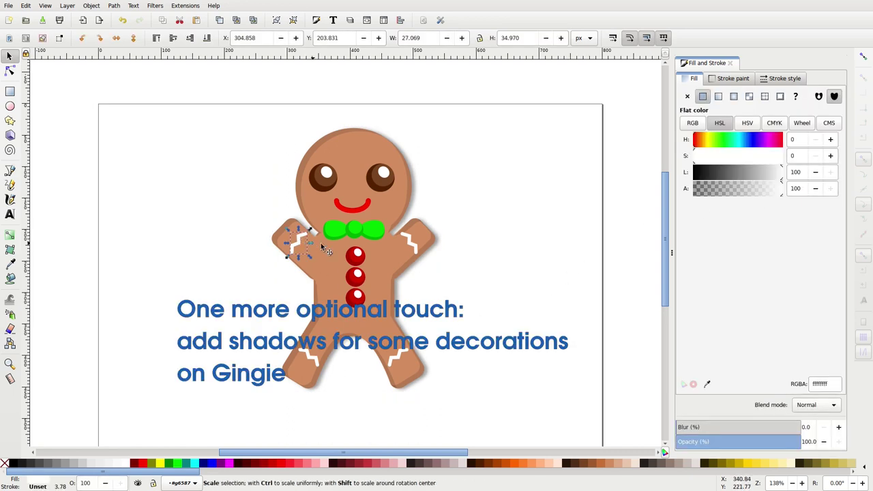
pyautogui.keyDown('shift'); pyautogui.click(412, 244); pyautogui.keyUp('shift')
pyautogui.keyDown('shift'); pyautogui.click(362, 209); pyautogui.keyUp('shift')
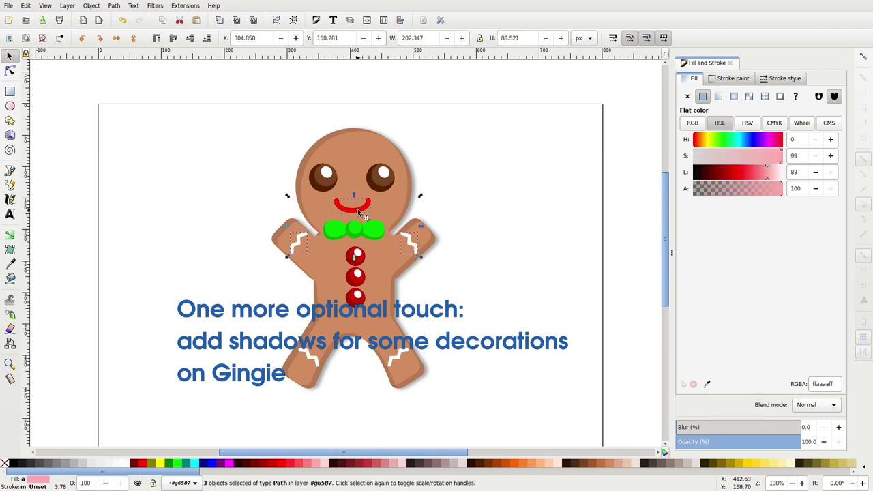
pyautogui.keyDown('shift'); pyautogui.click(313, 356); pyautogui.keyUp('shift')
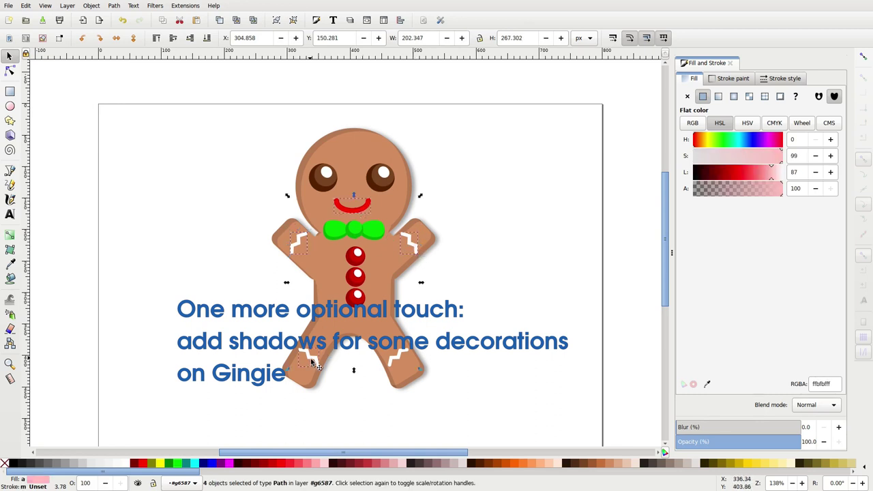
pyautogui.keyDown('shift'); pyautogui.click(401, 359); pyautogui.keyUp('shift')
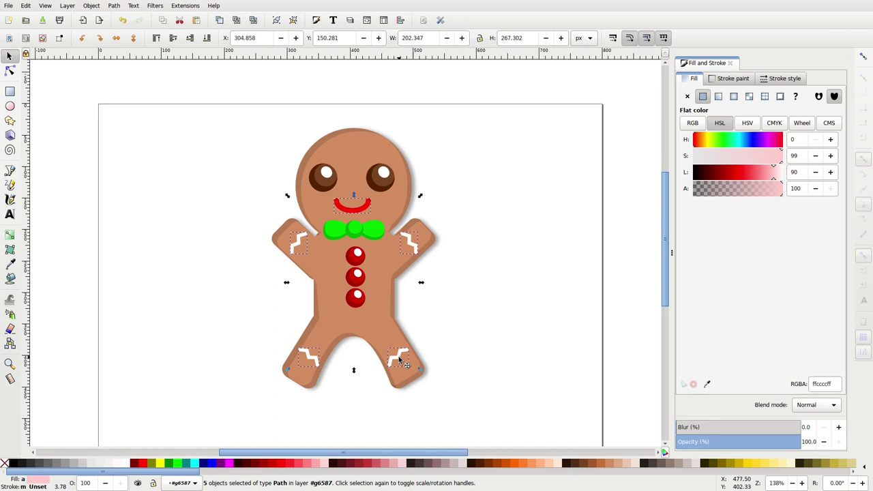
# - Duplicate them as black copies shifted slightly right, then select the whole figure
pyautogui.rightClick(399, 359)
pyautogui.click(439, 143)
pyautogui.click(11, 465)
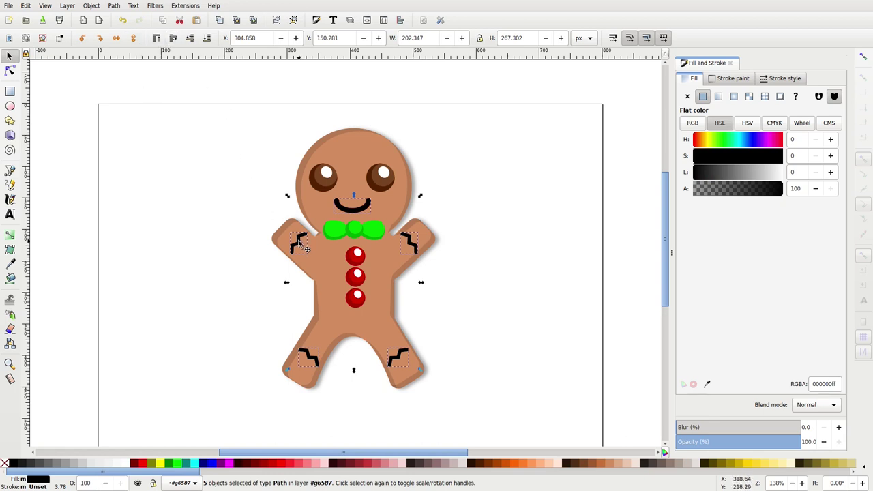
pyautogui.moveTo(299, 242); pyautogui.dragTo(300, 242)
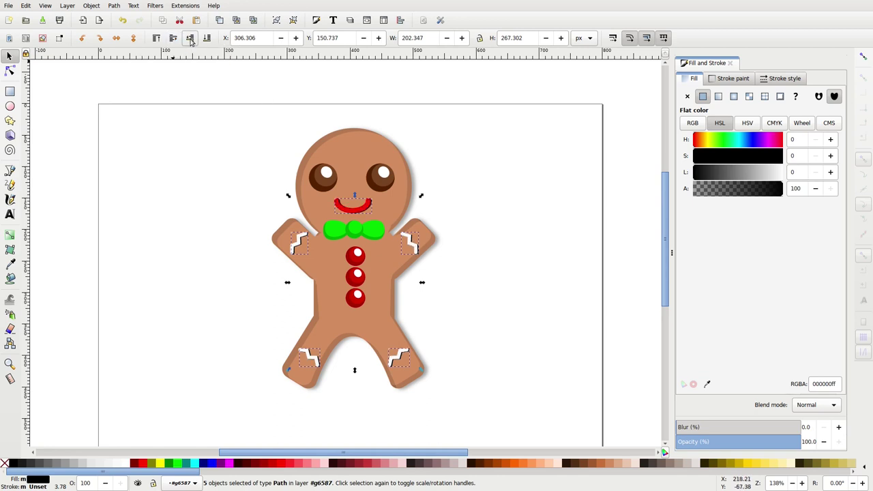
pyautogui.click(196, 166)
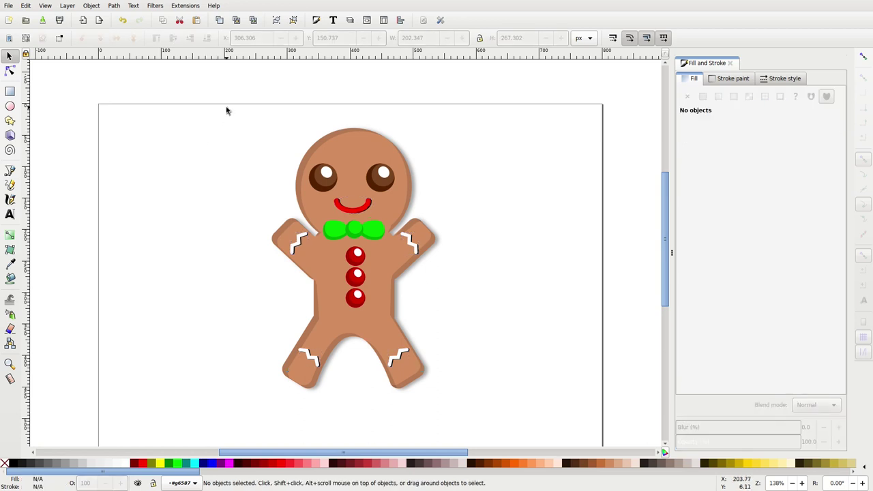
pyautogui.moveTo(227, 108); pyautogui.dragTo(483, 437)
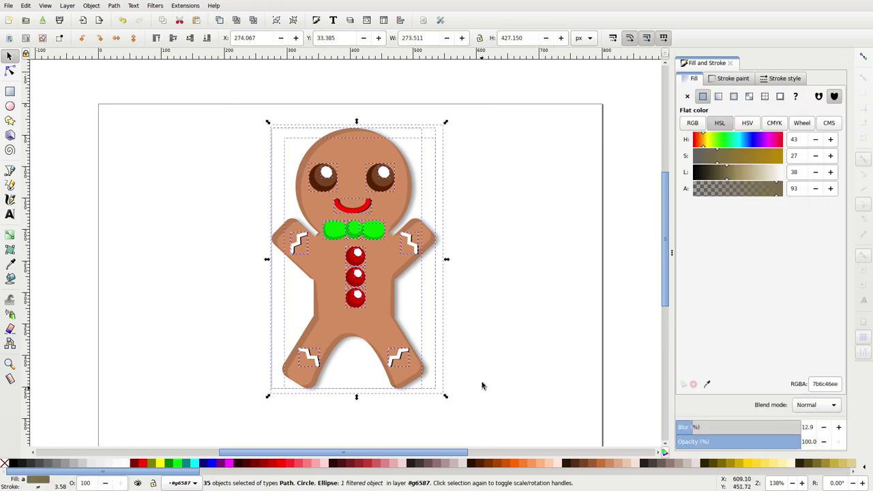
# - Select only the gingerbread body shape and pick the Gradient tool
pyautogui.click(225, 171)
pyautogui.click(343, 154)
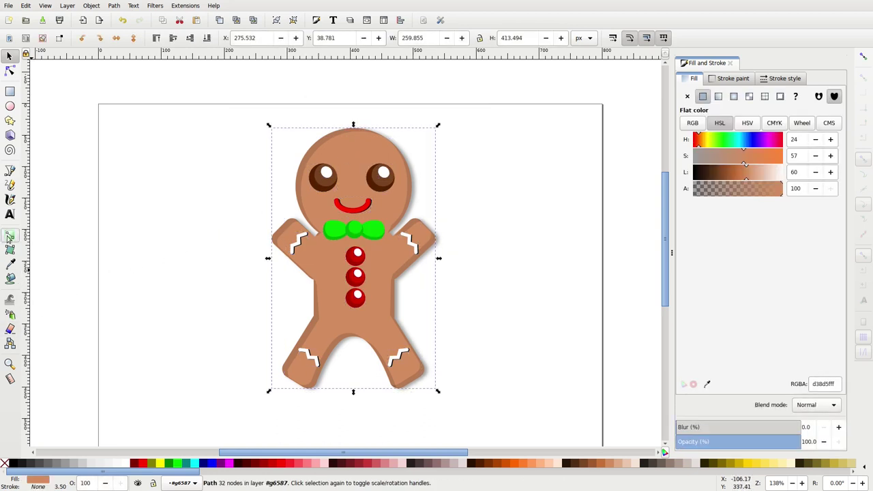
pyautogui.click(9, 237)
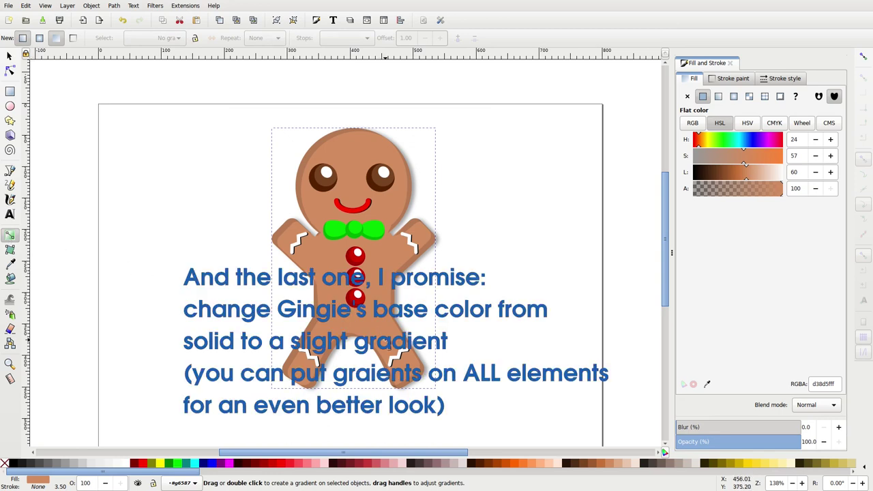
# - Apply a head-to-body linear gradient, with the head stop at full alpha and lightness 69 (dda783)
pyautogui.moveTo(376, 317); pyautogui.dragTo(321, 203)
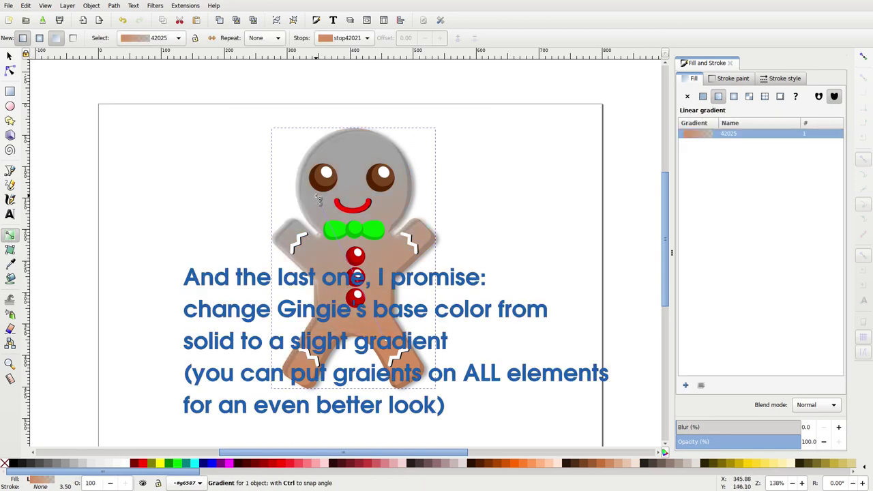
pyautogui.click(318, 199)
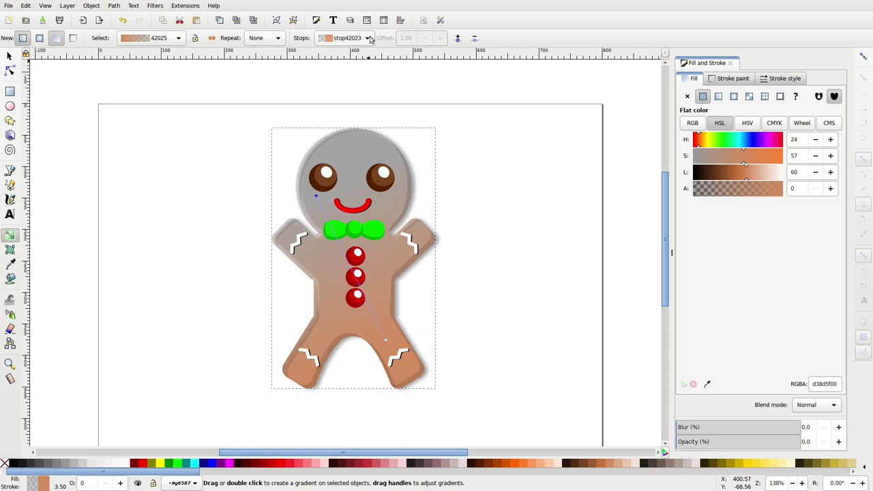
pyautogui.click(348, 38)
pyautogui.click(349, 39)
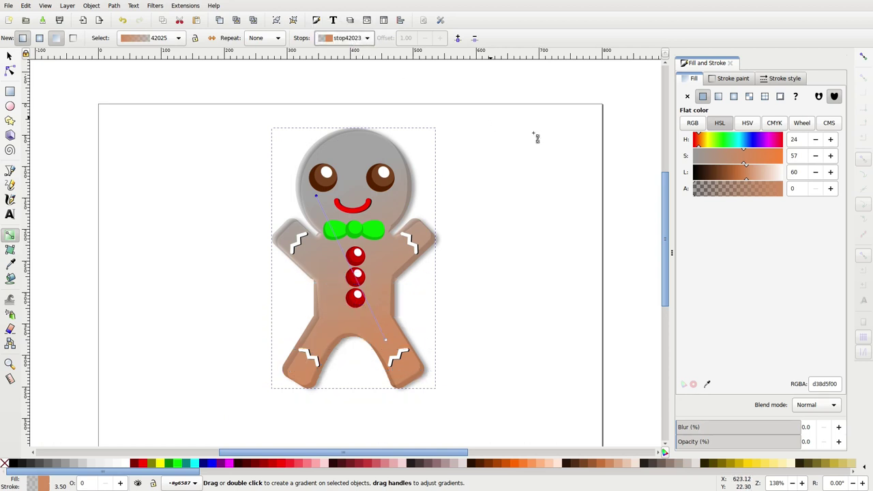
pyautogui.moveTo(706, 191); pyautogui.dragTo(800, 188)
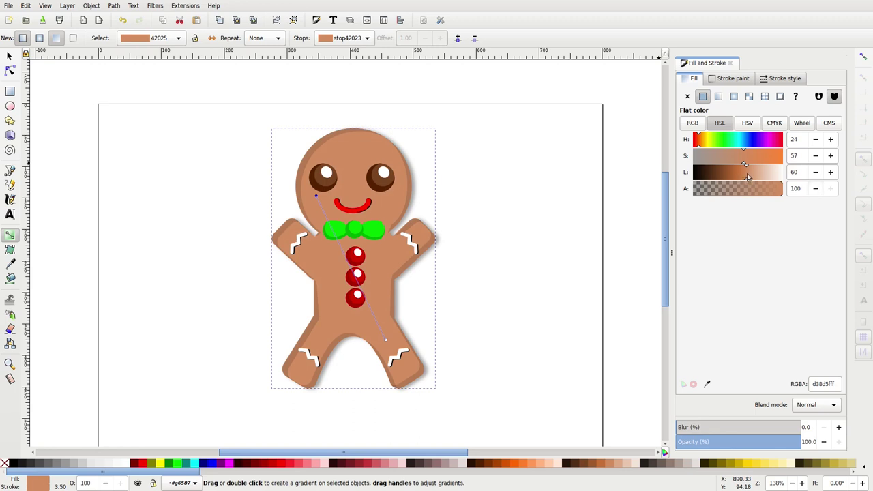
pyautogui.click(756, 177)
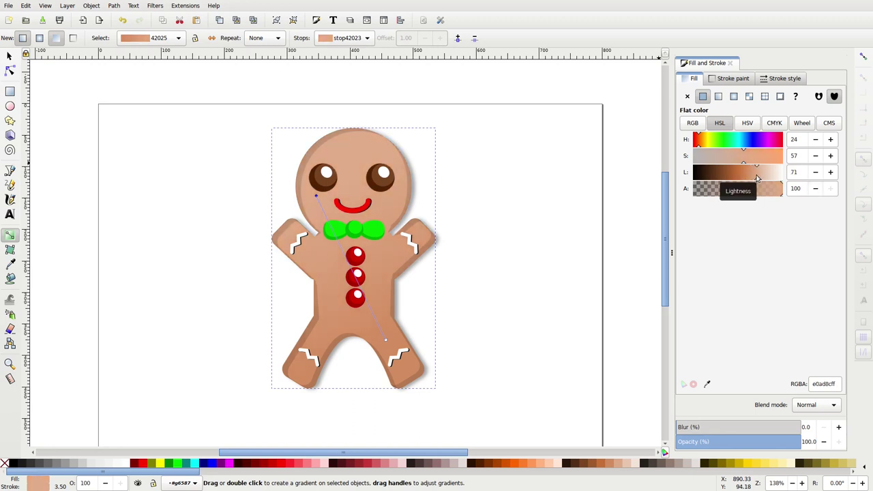
pyautogui.moveTo(757, 177); pyautogui.dragTo(754, 178)
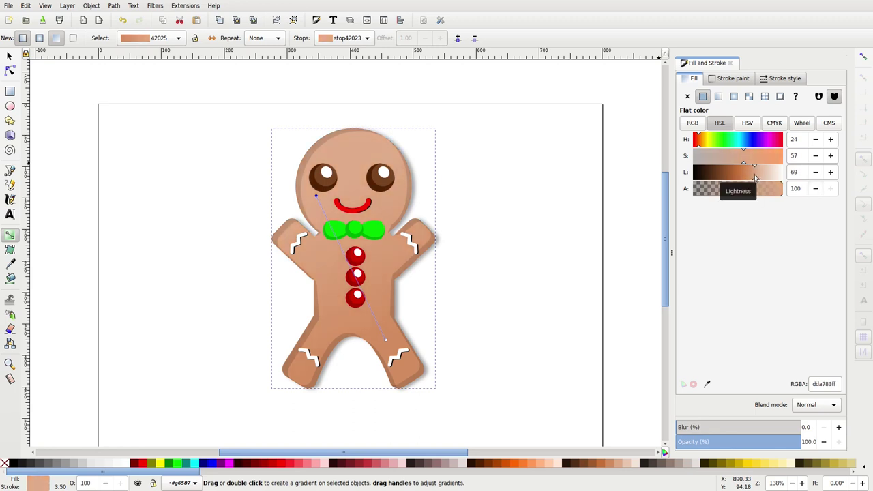
# - Select every part of the gingerbread man with a rubber-band drag
pyautogui.click(9, 55)
pyautogui.click(187, 165)
pyautogui.moveTo(222, 112); pyautogui.dragTo(507, 437)
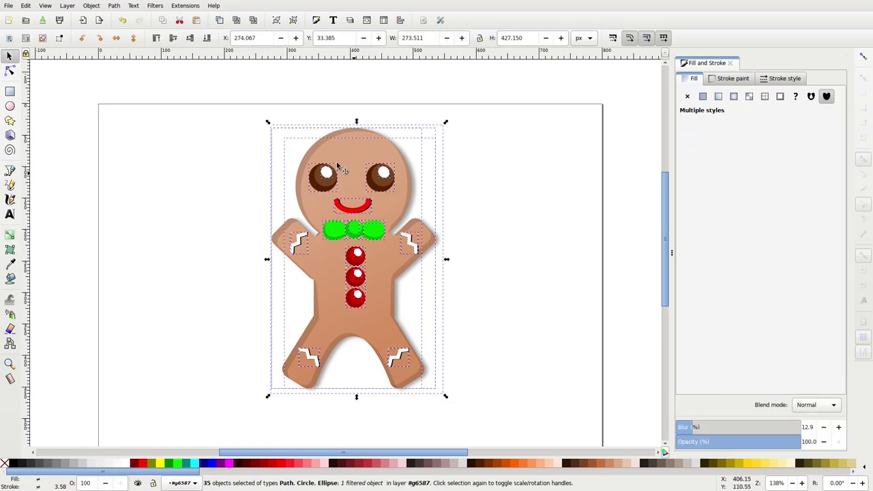
# - Group all 35 selected gingerbread parts into one object
pyautogui.click(114, 6)
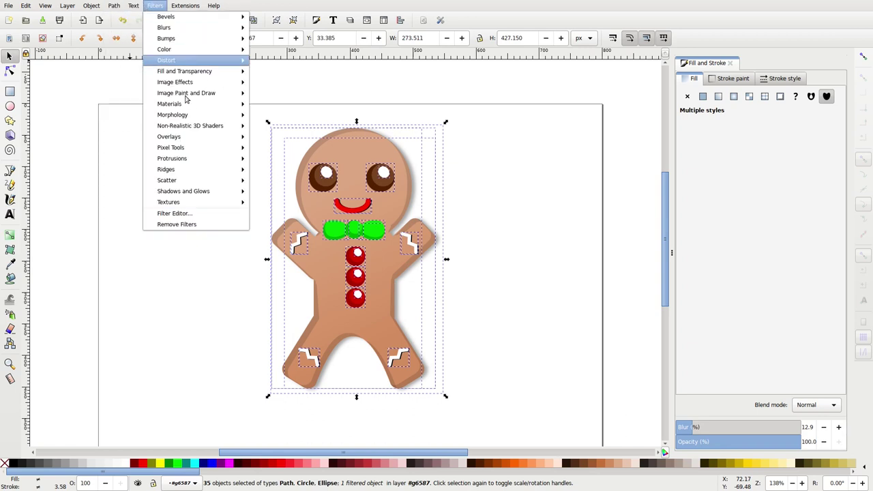
pyautogui.press('Escape')
pyautogui.click(113, 6)
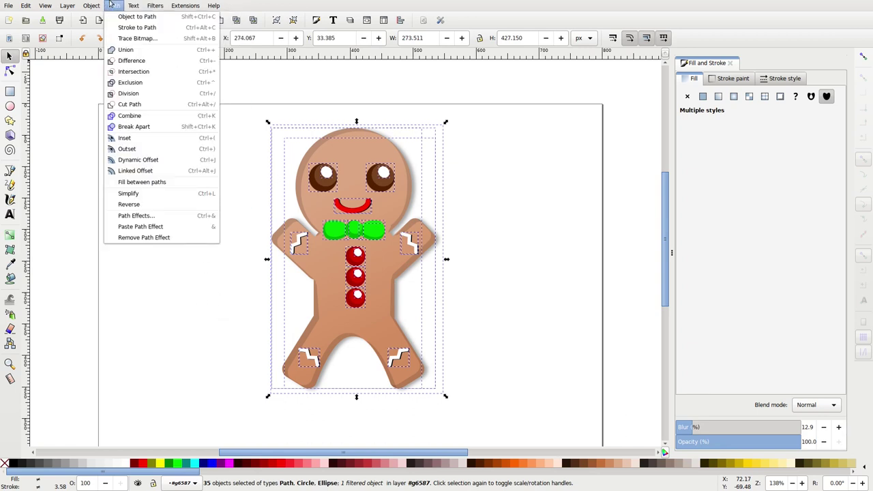
pyautogui.press('Escape')
pyautogui.rightClick(326, 201)
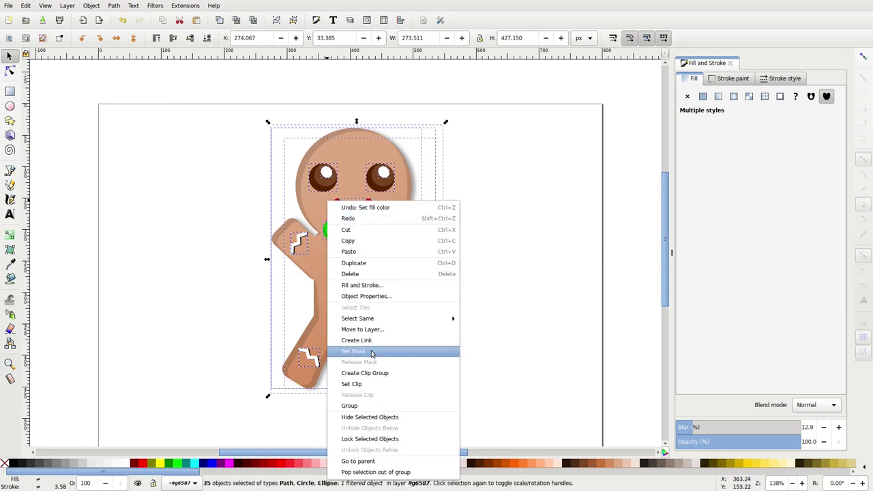
pyautogui.click(366, 407)
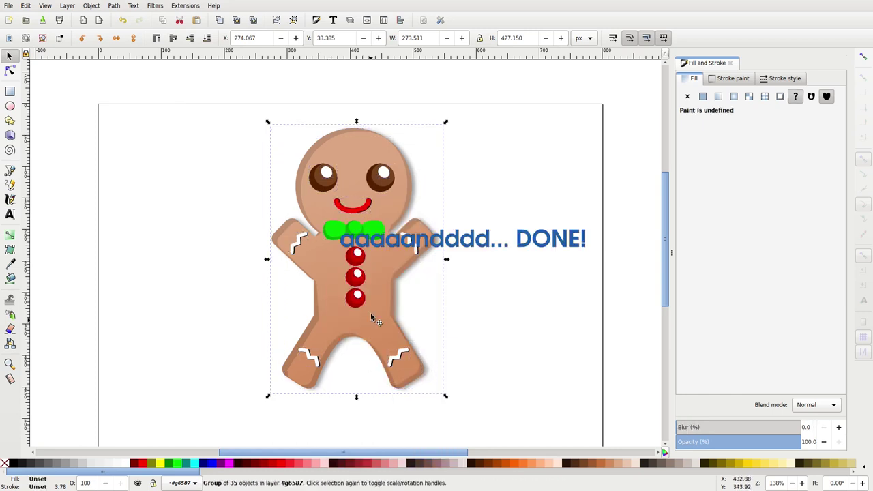
pyautogui.rightClick(353, 196)
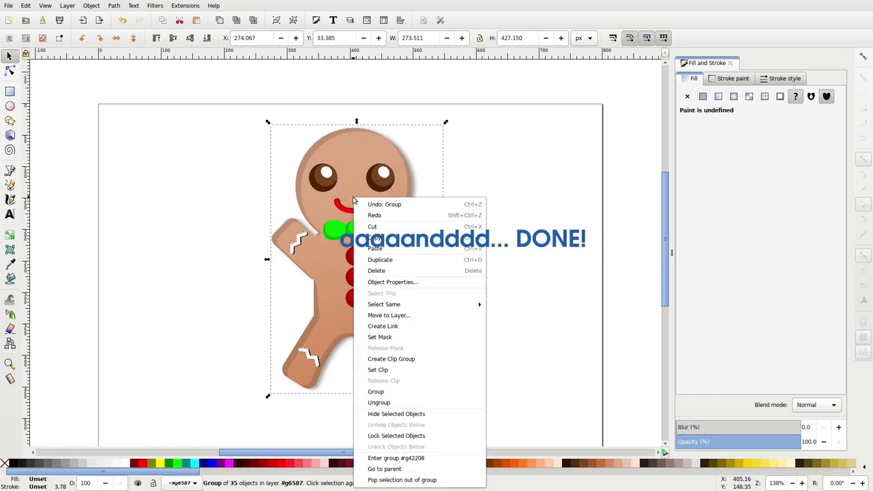
# - Duplicate the group, move the copy to the left and shrink it to about half size
pyautogui.click(401, 260)
pyautogui.moveTo(364, 204); pyautogui.dragTo(199, 205)
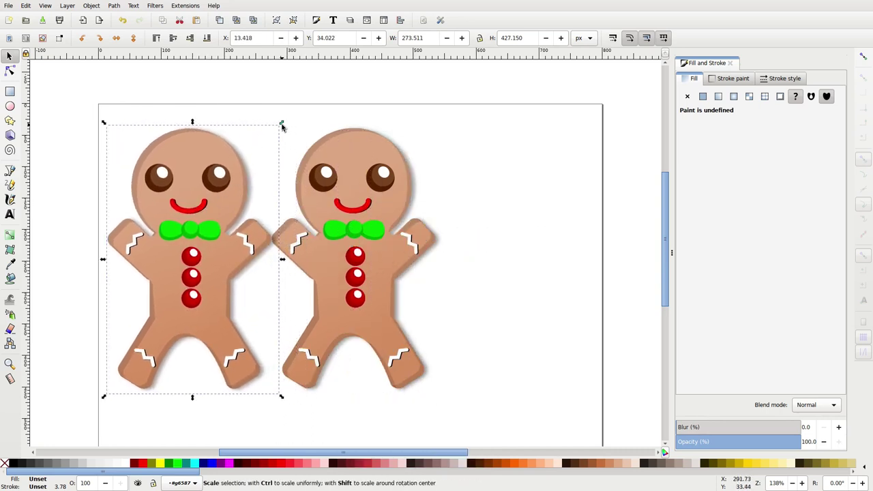
pyautogui.moveTo(281, 122); pyautogui.dragTo(200, 259)
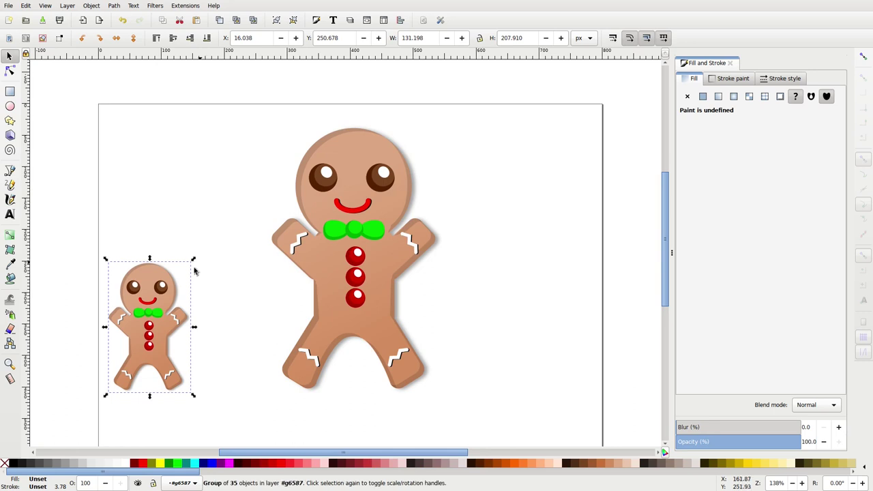
pyautogui.moveTo(143, 301); pyautogui.dragTo(169, 295)
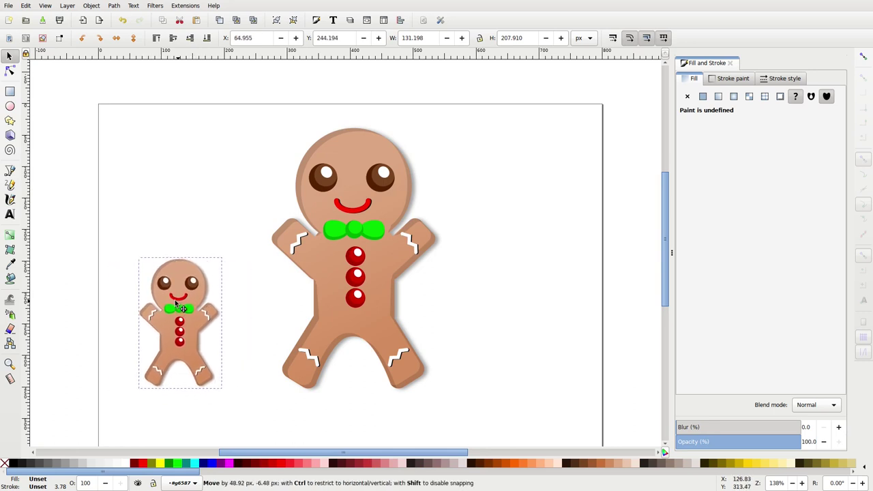
# - Duplicate the small copy, shrink it to about 80% and place it right of the original
pyautogui.rightClick(172, 304)
pyautogui.click(230, 74)
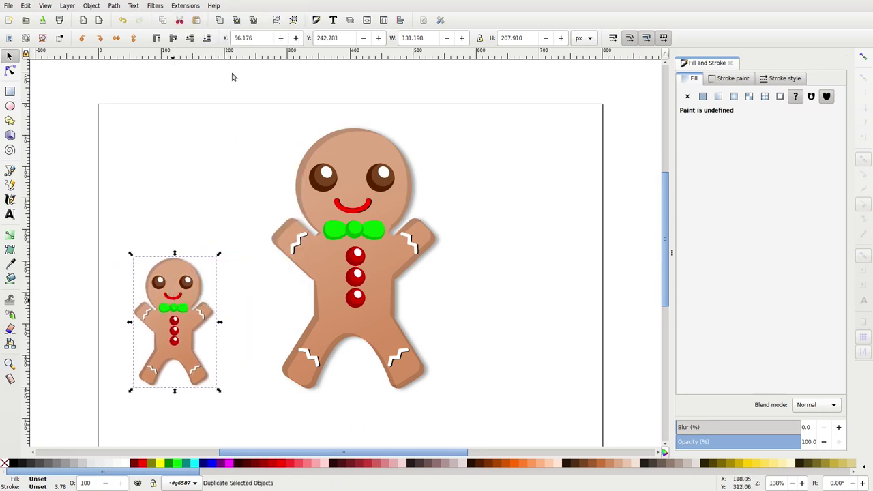
pyautogui.moveTo(181, 290)
pyautogui.mouseDown()
pyautogui.moveTo(407, 300)
pyautogui.moveTo(536, 294)
pyautogui.mouseUp()
pyautogui.moveTo(530, 257); pyautogui.dragTo(516, 282)
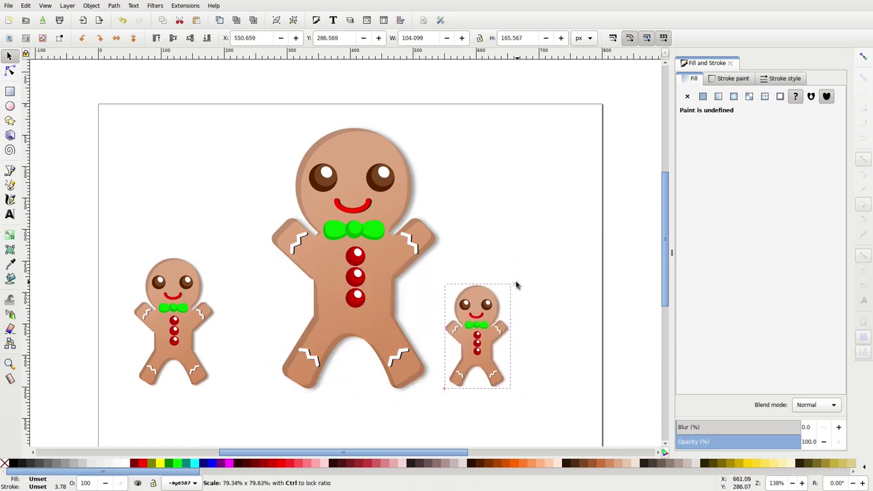
pyautogui.moveTo(476, 331); pyautogui.dragTo(513, 333)
pyautogui.click(517, 253)
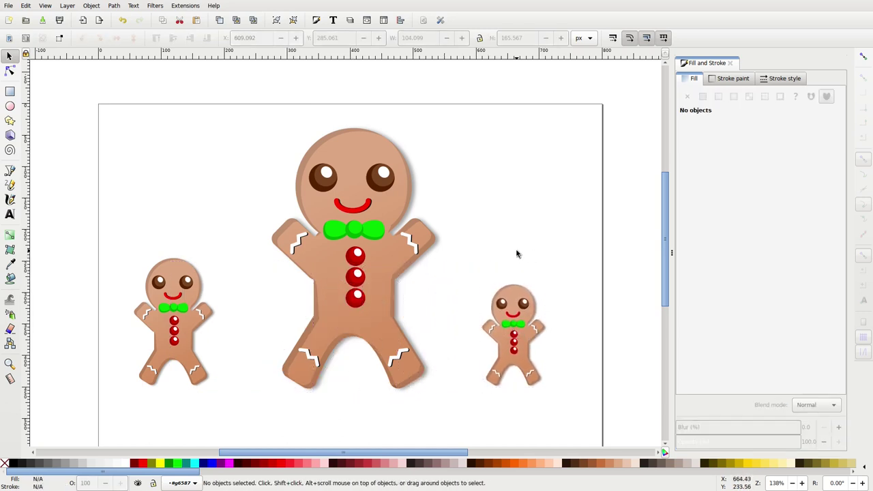
pyautogui.scroll(-1, 525, 304)
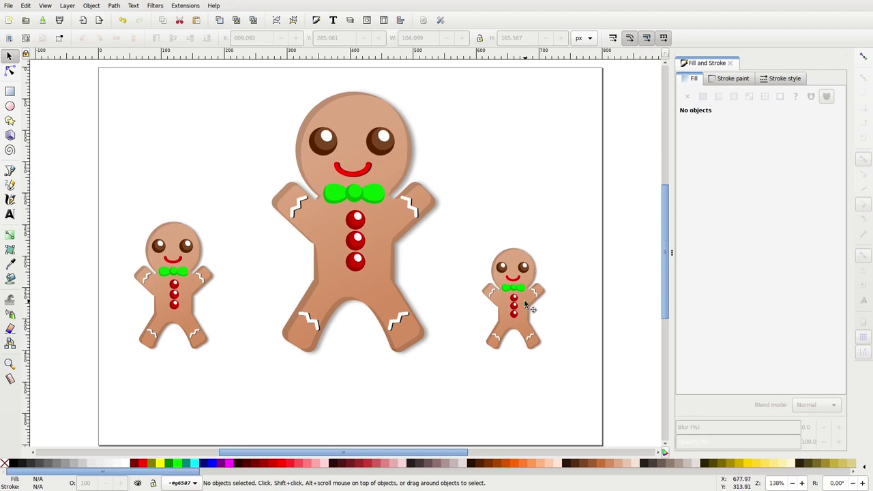
pyautogui.hscroll(1, 528, 305)
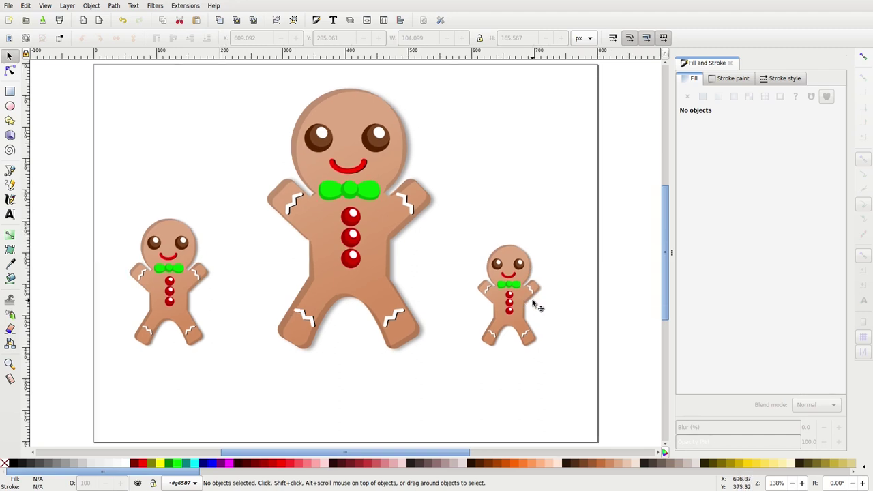